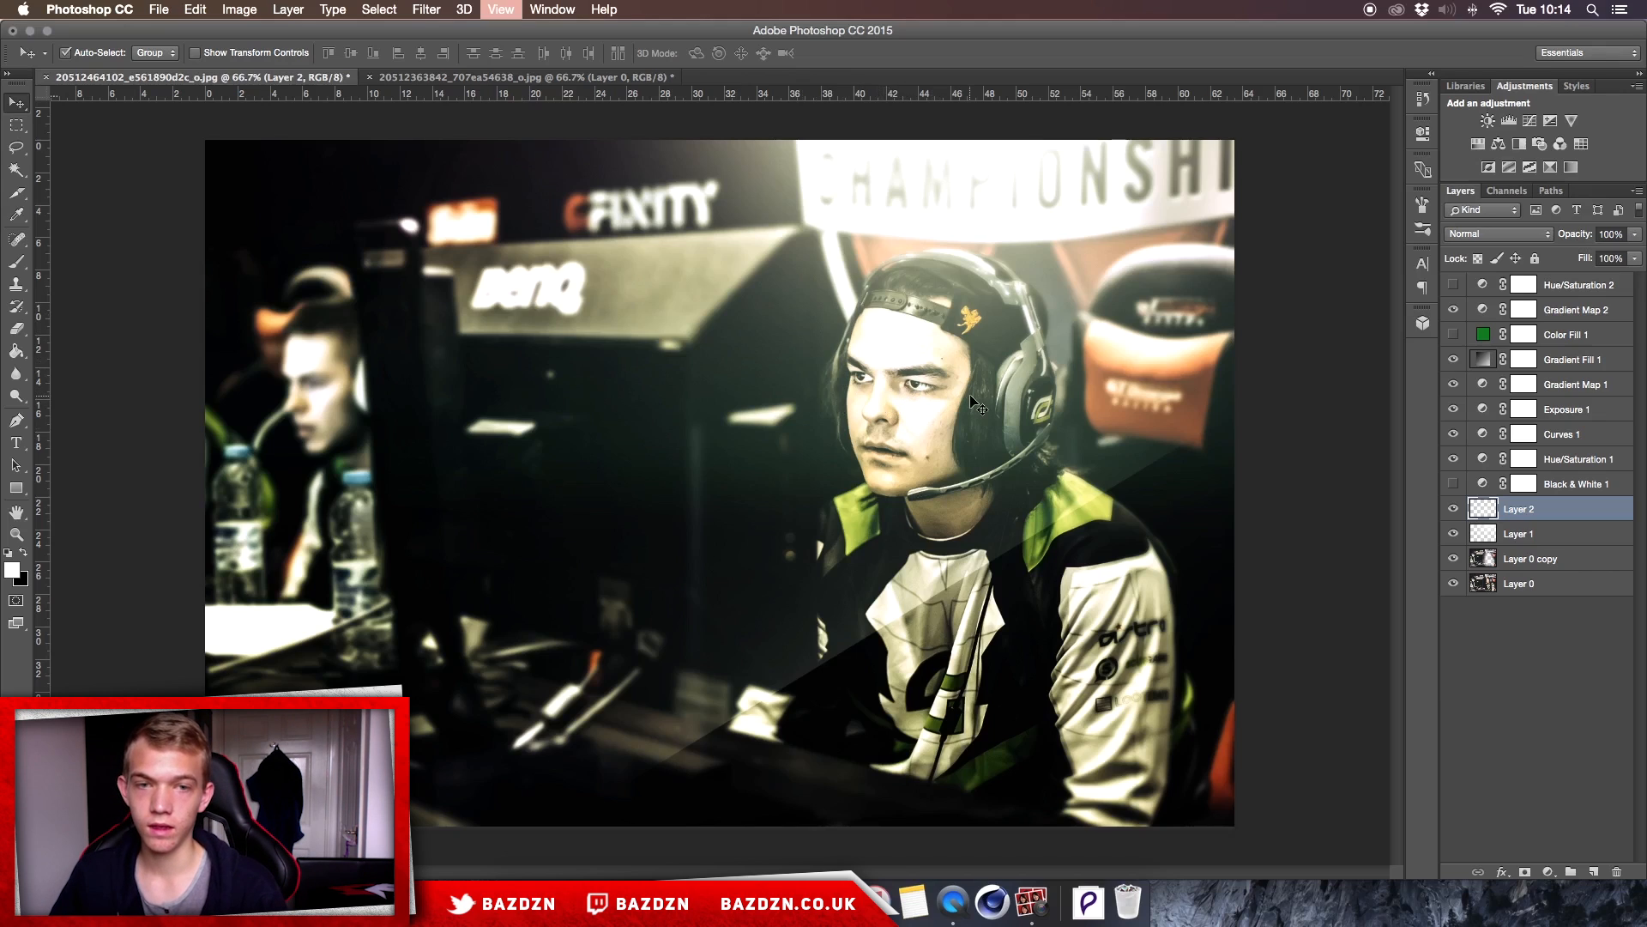
key("super+minus")
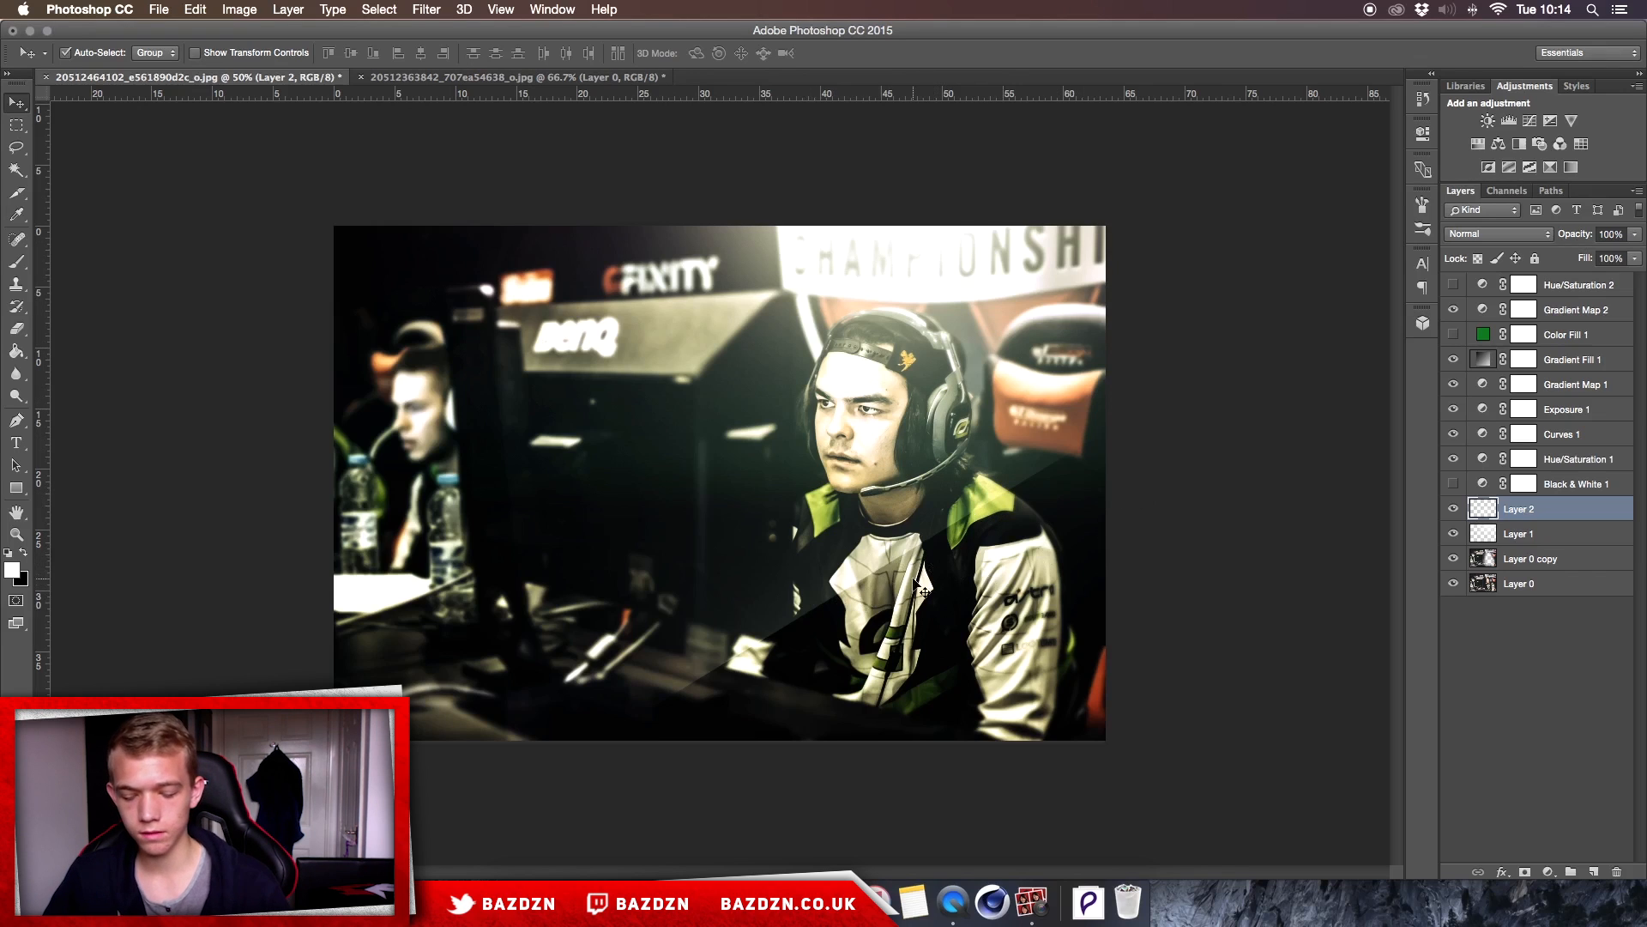
key("super+plus")
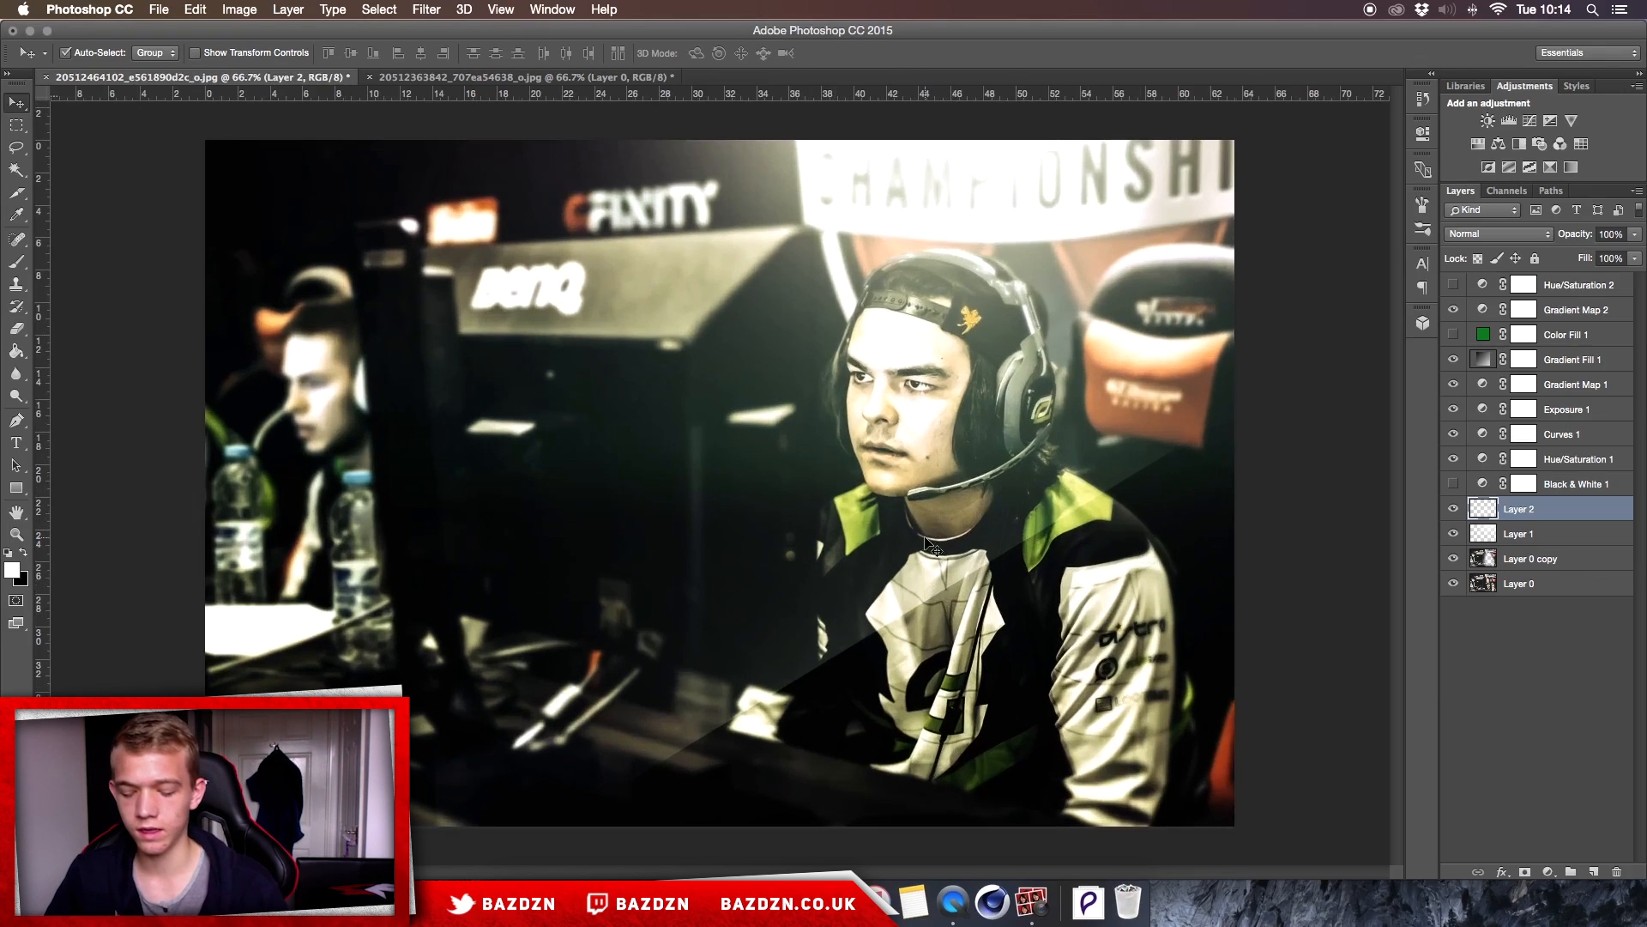
key("super+minus")
left_click(467, 78)
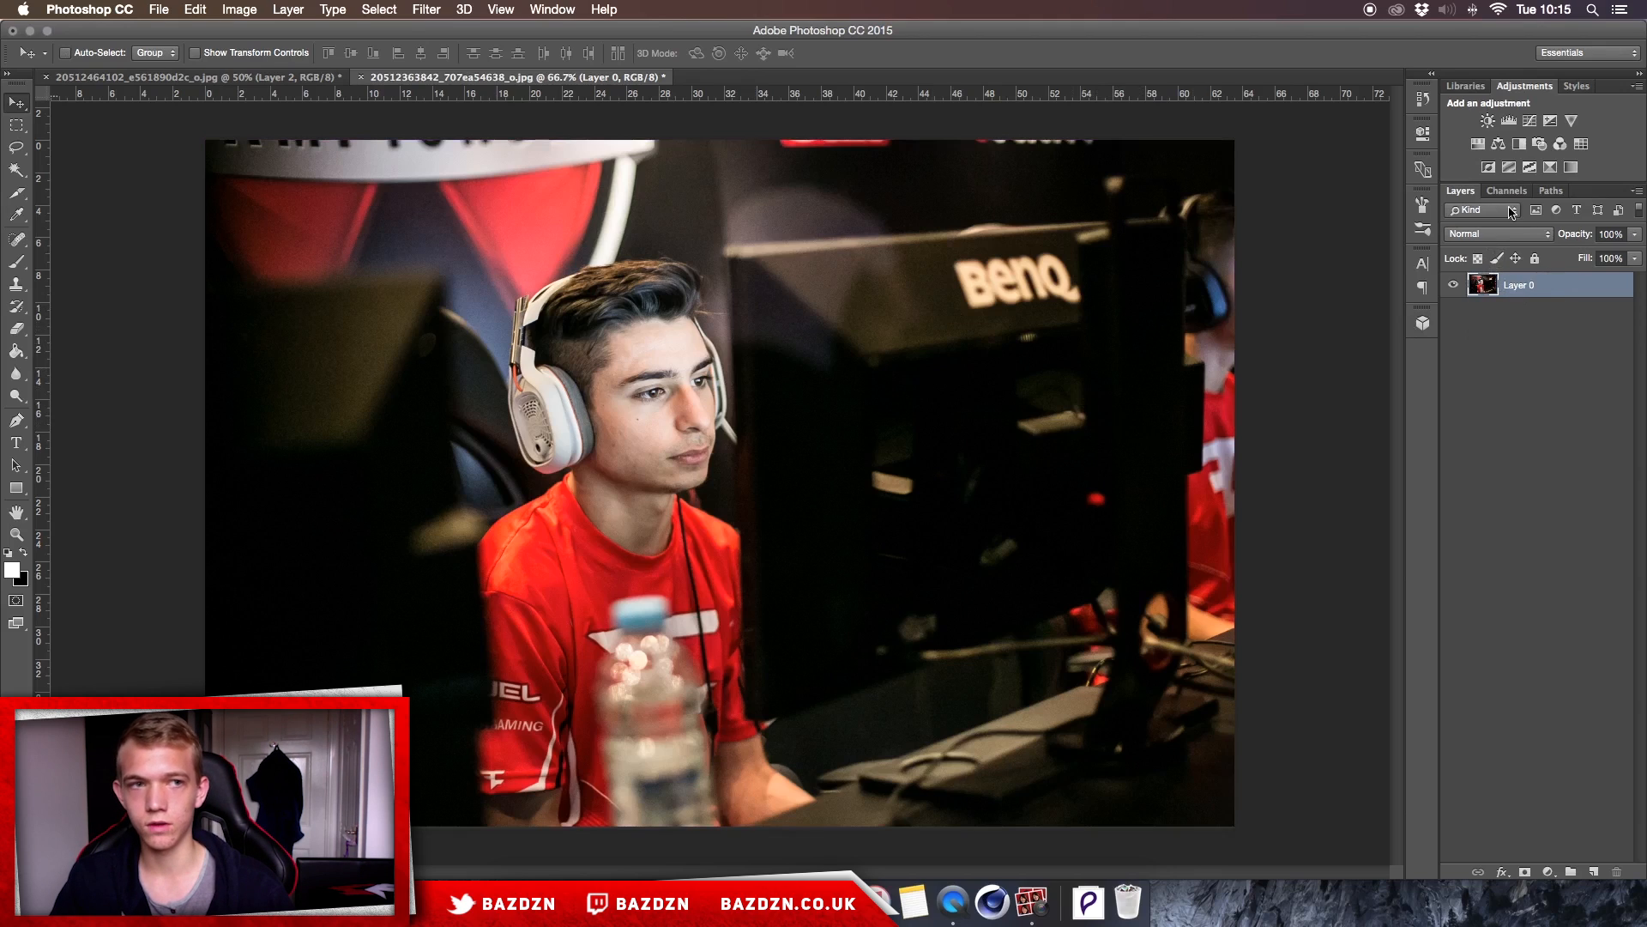
left_click(1477, 144)
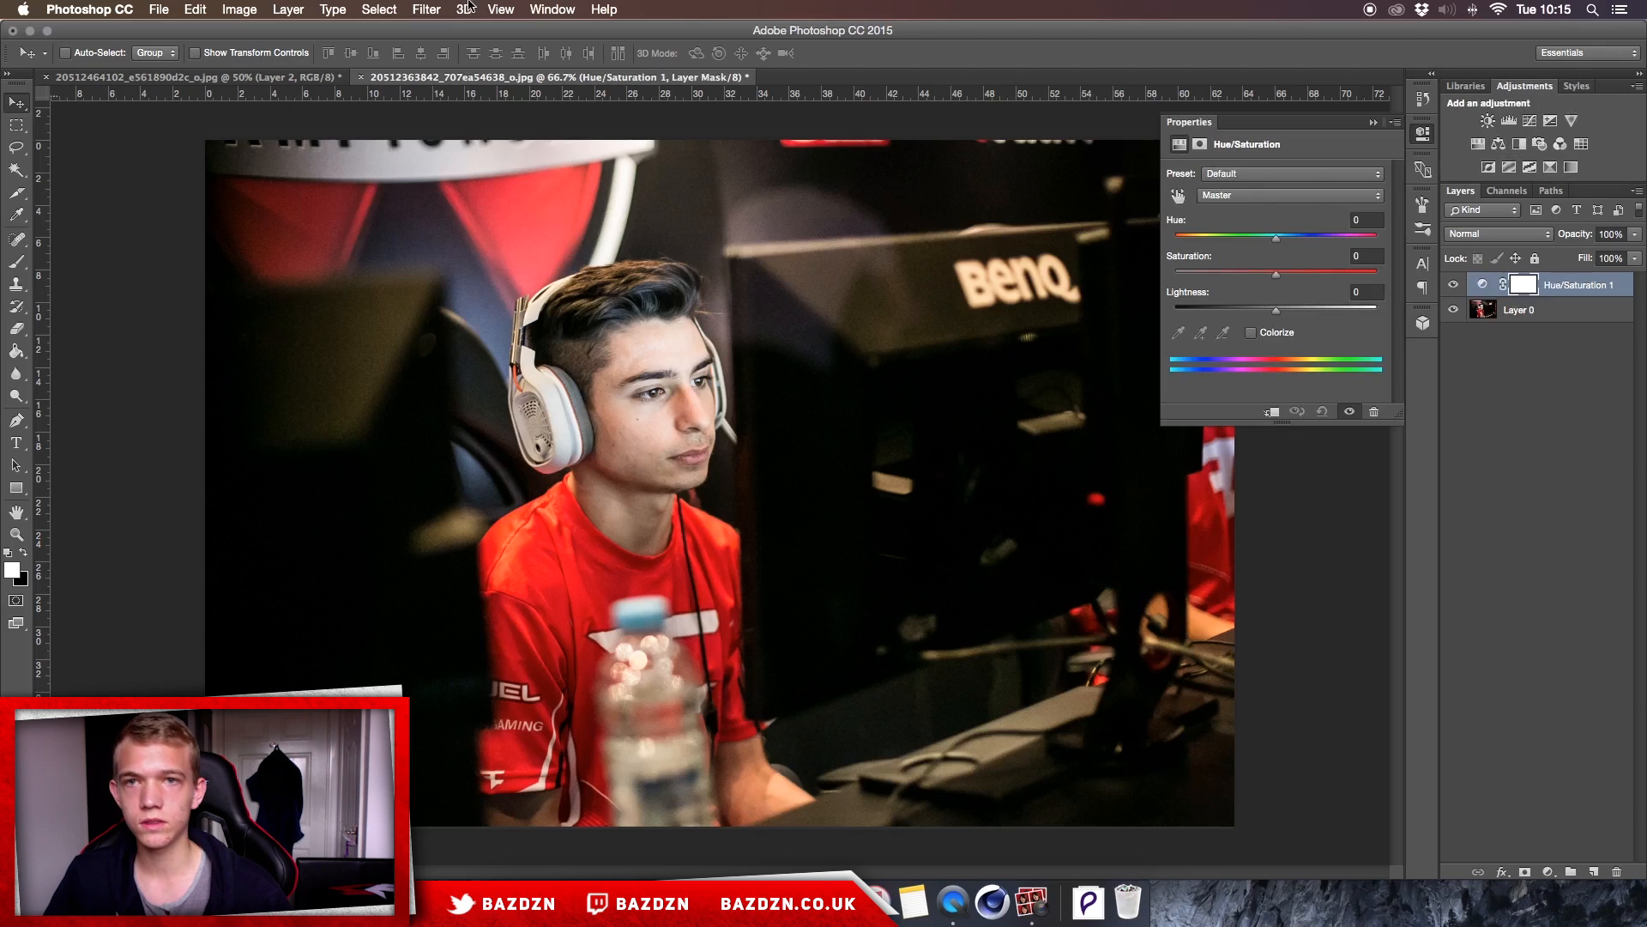
left_click(566, 9)
left_click(583, 150)
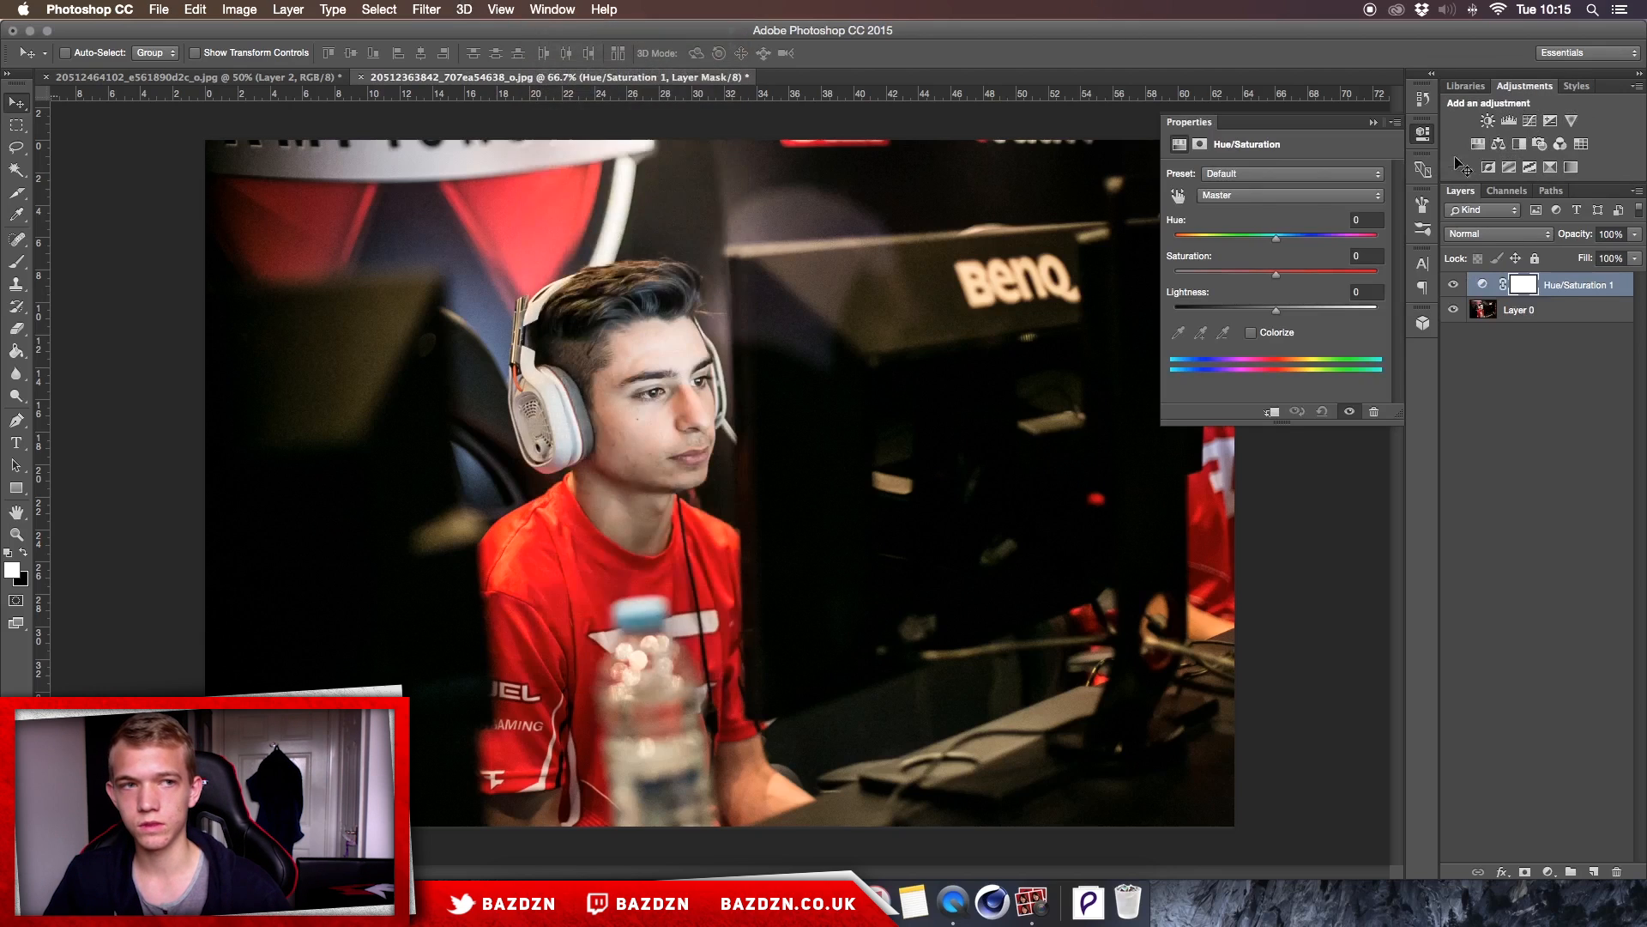
left_click(549, 9)
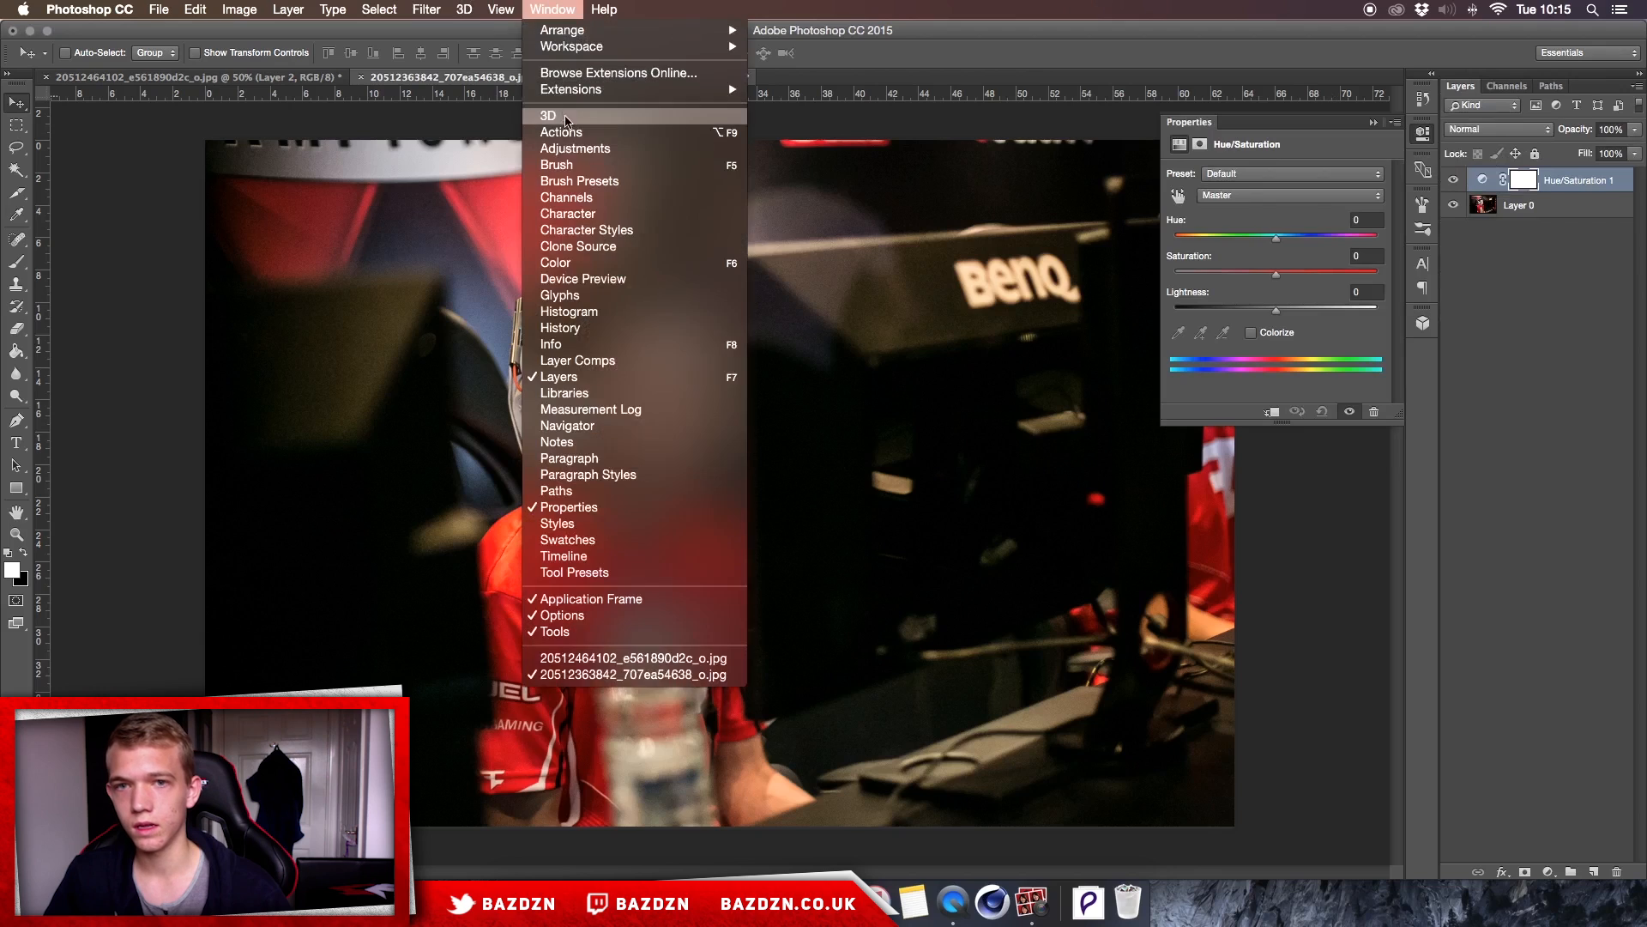
left_click(584, 151)
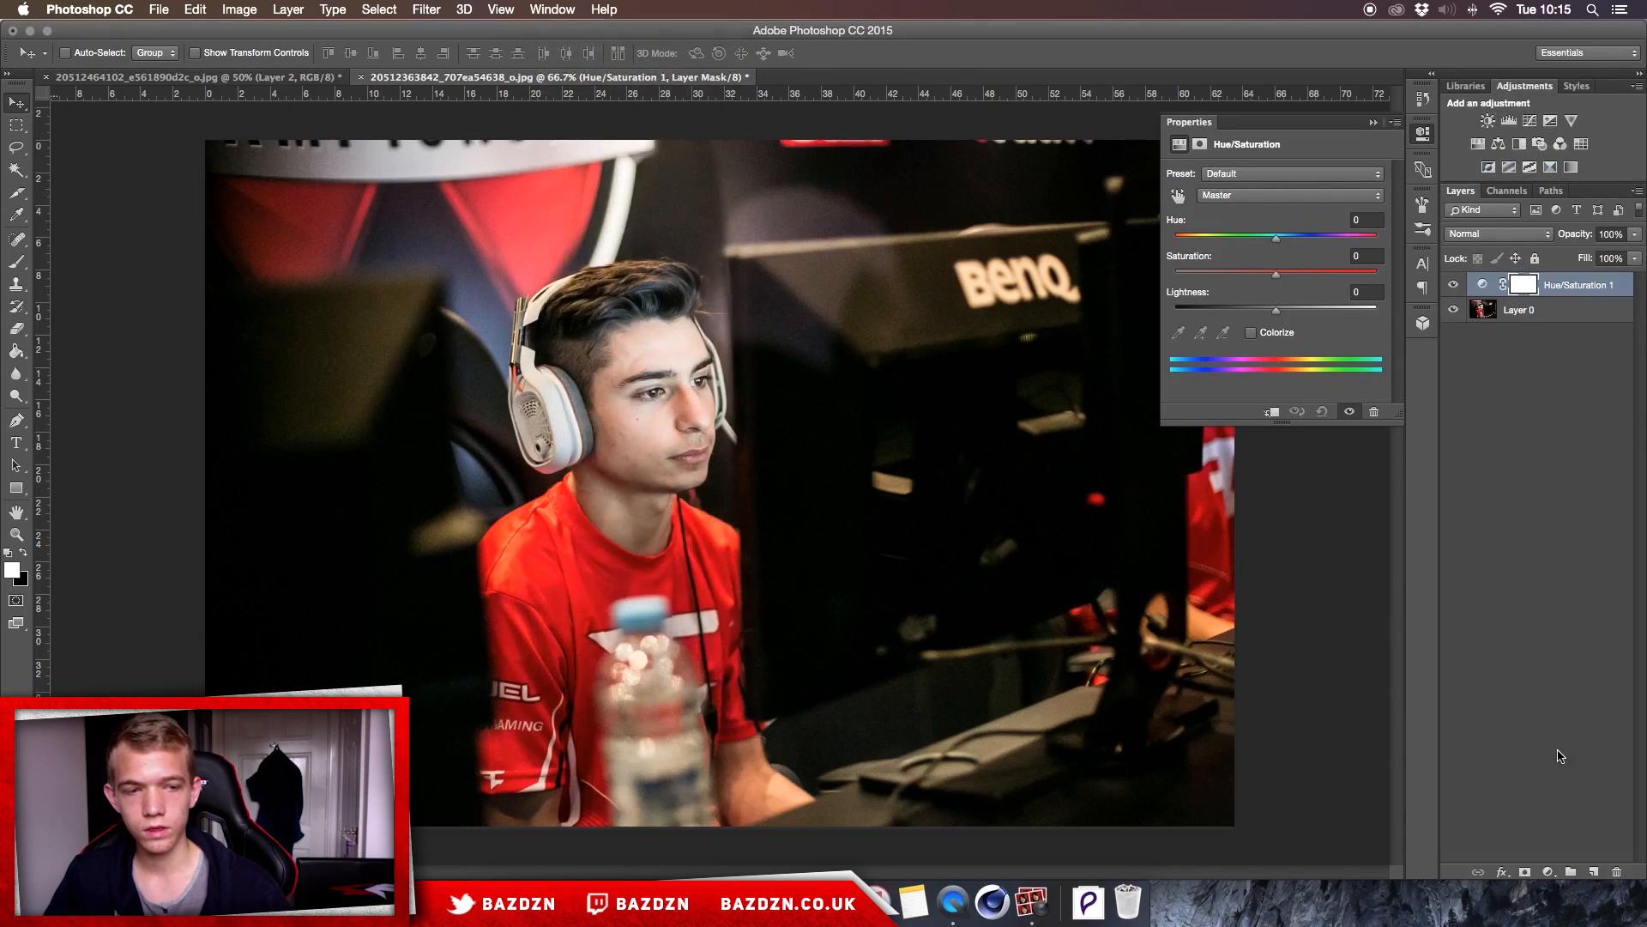
left_click(1555, 876)
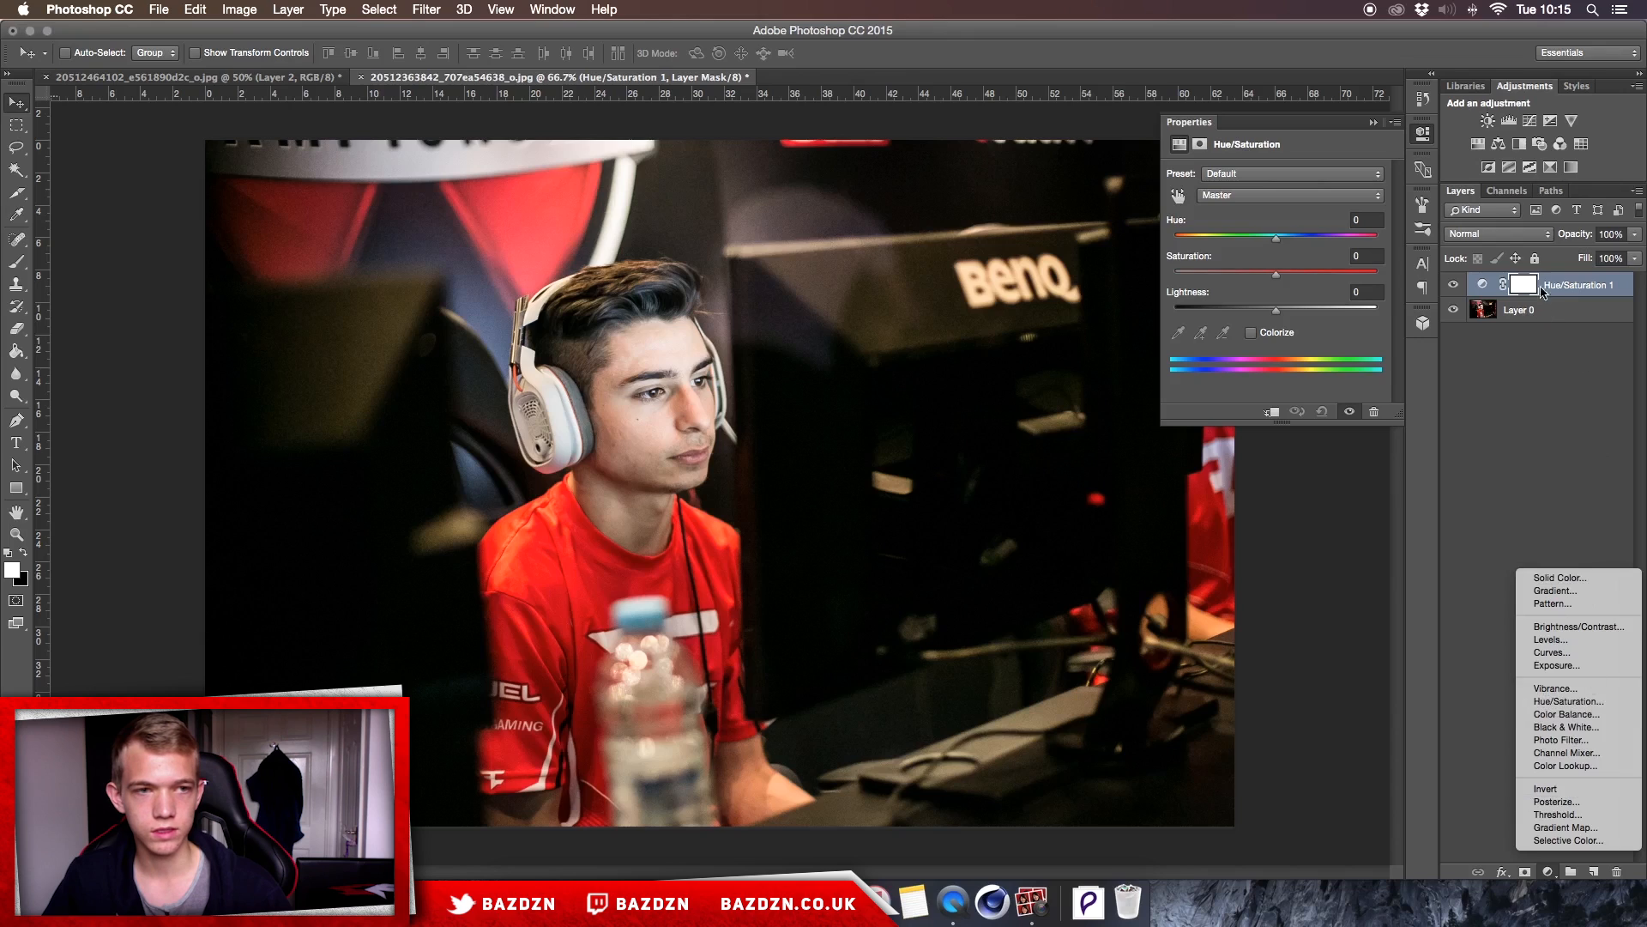
left_click(1583, 276)
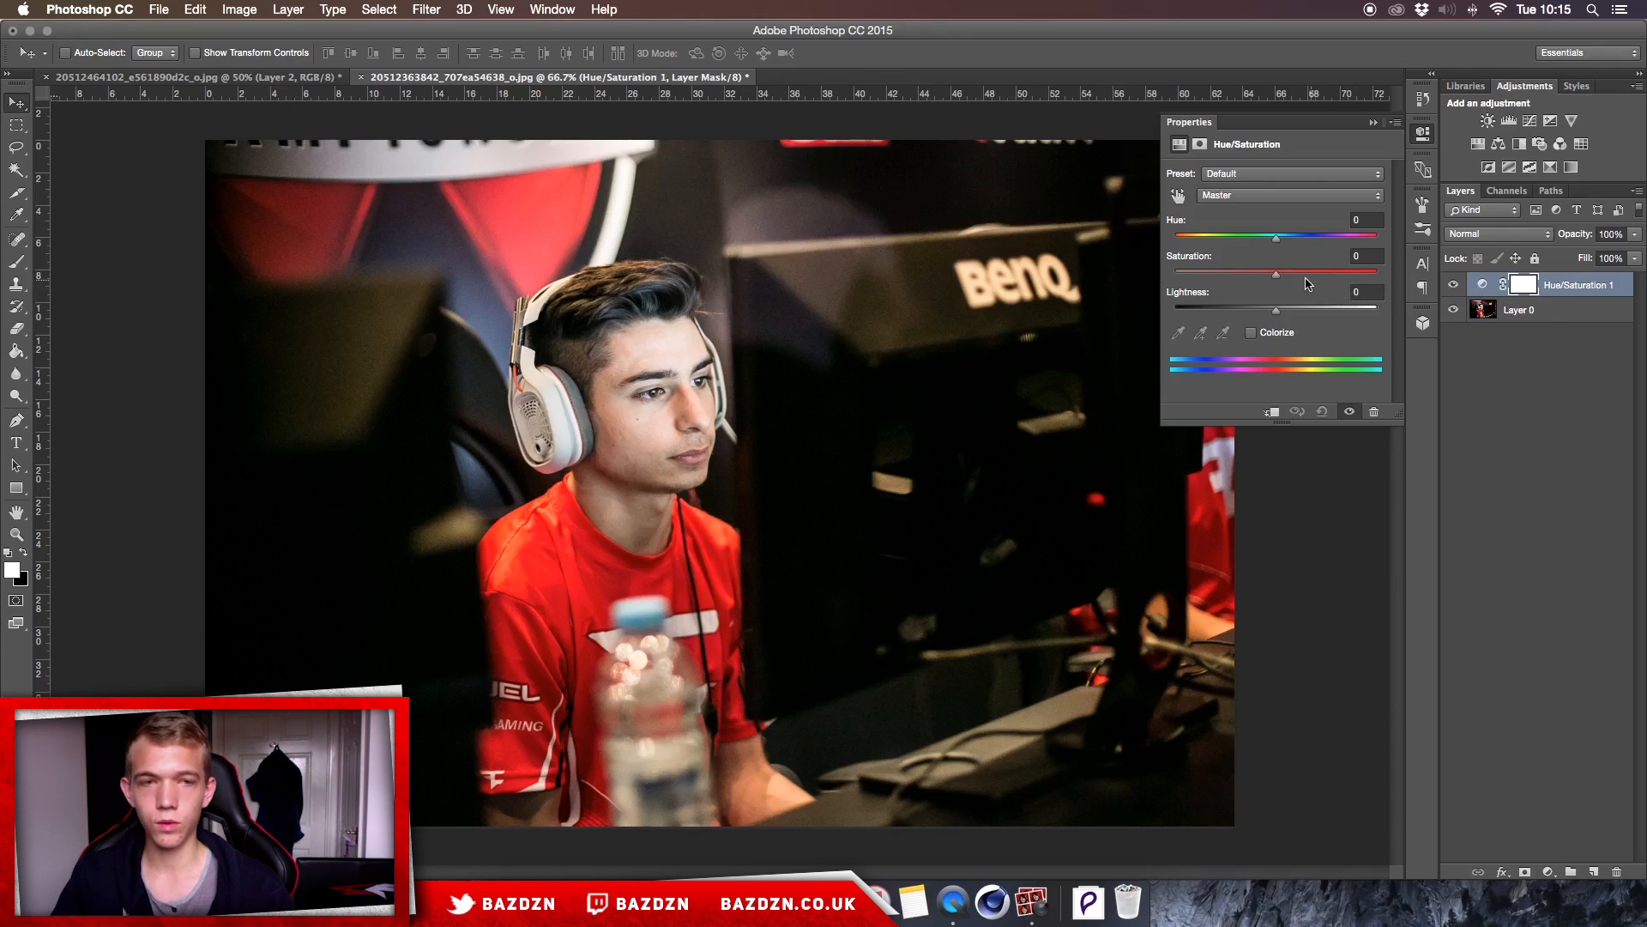
Step: Set the Hue/Saturation adjustment's saturation to -100 and reduce that layer's opacity to 52%
left_click_drag(1277, 277, 1169, 280)
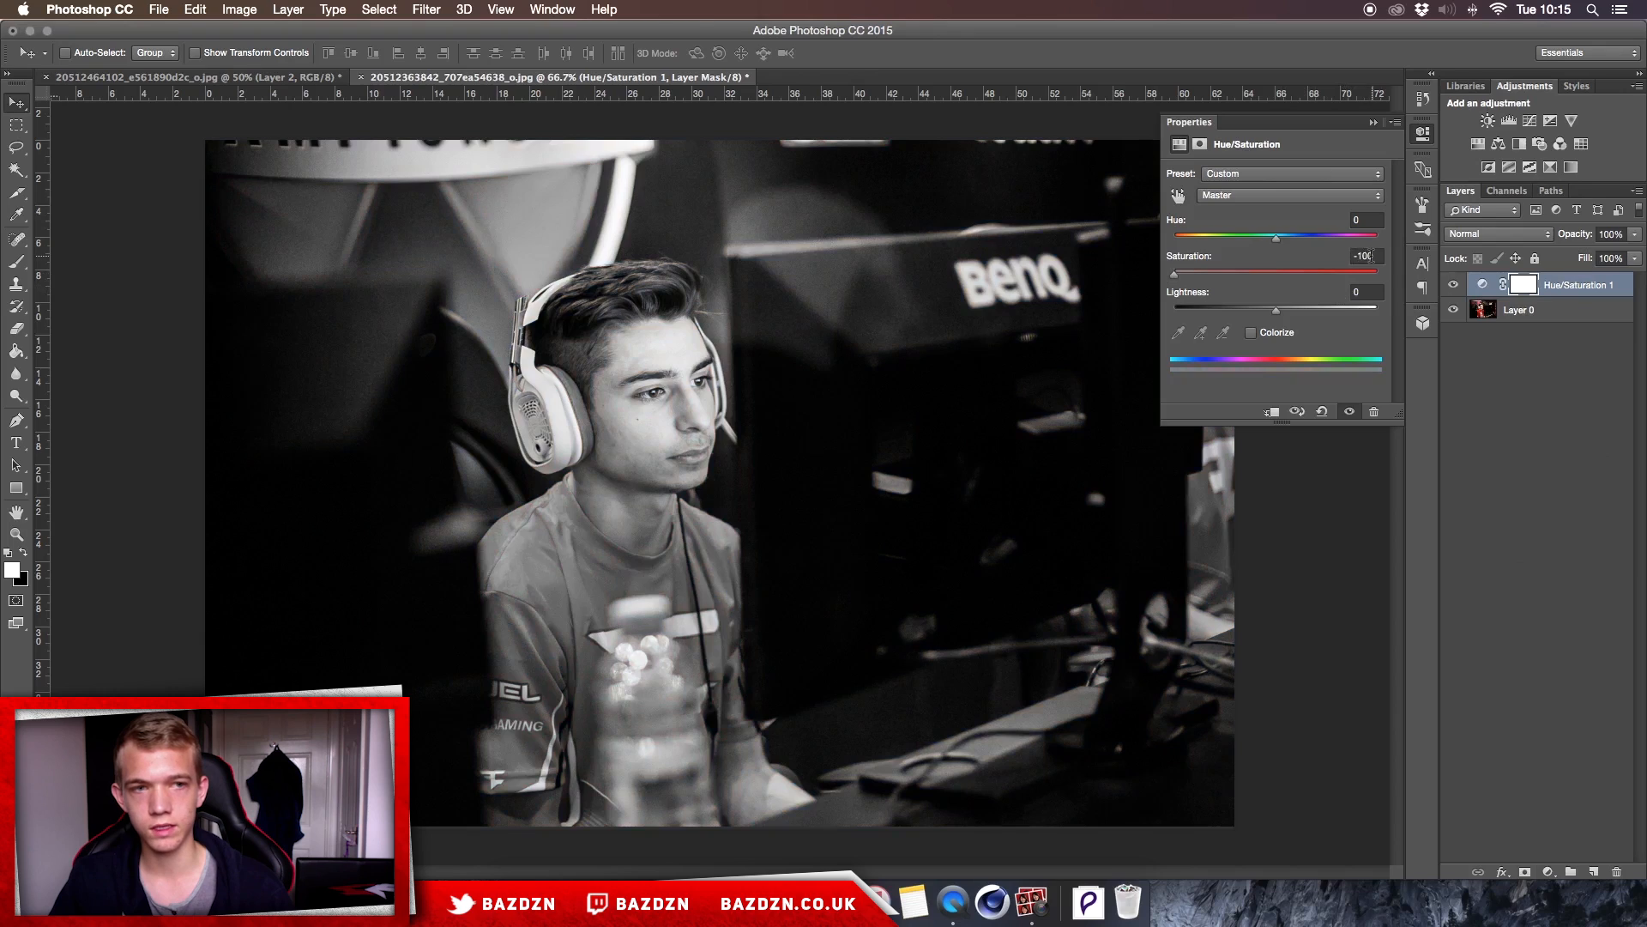
left_click(1537, 241)
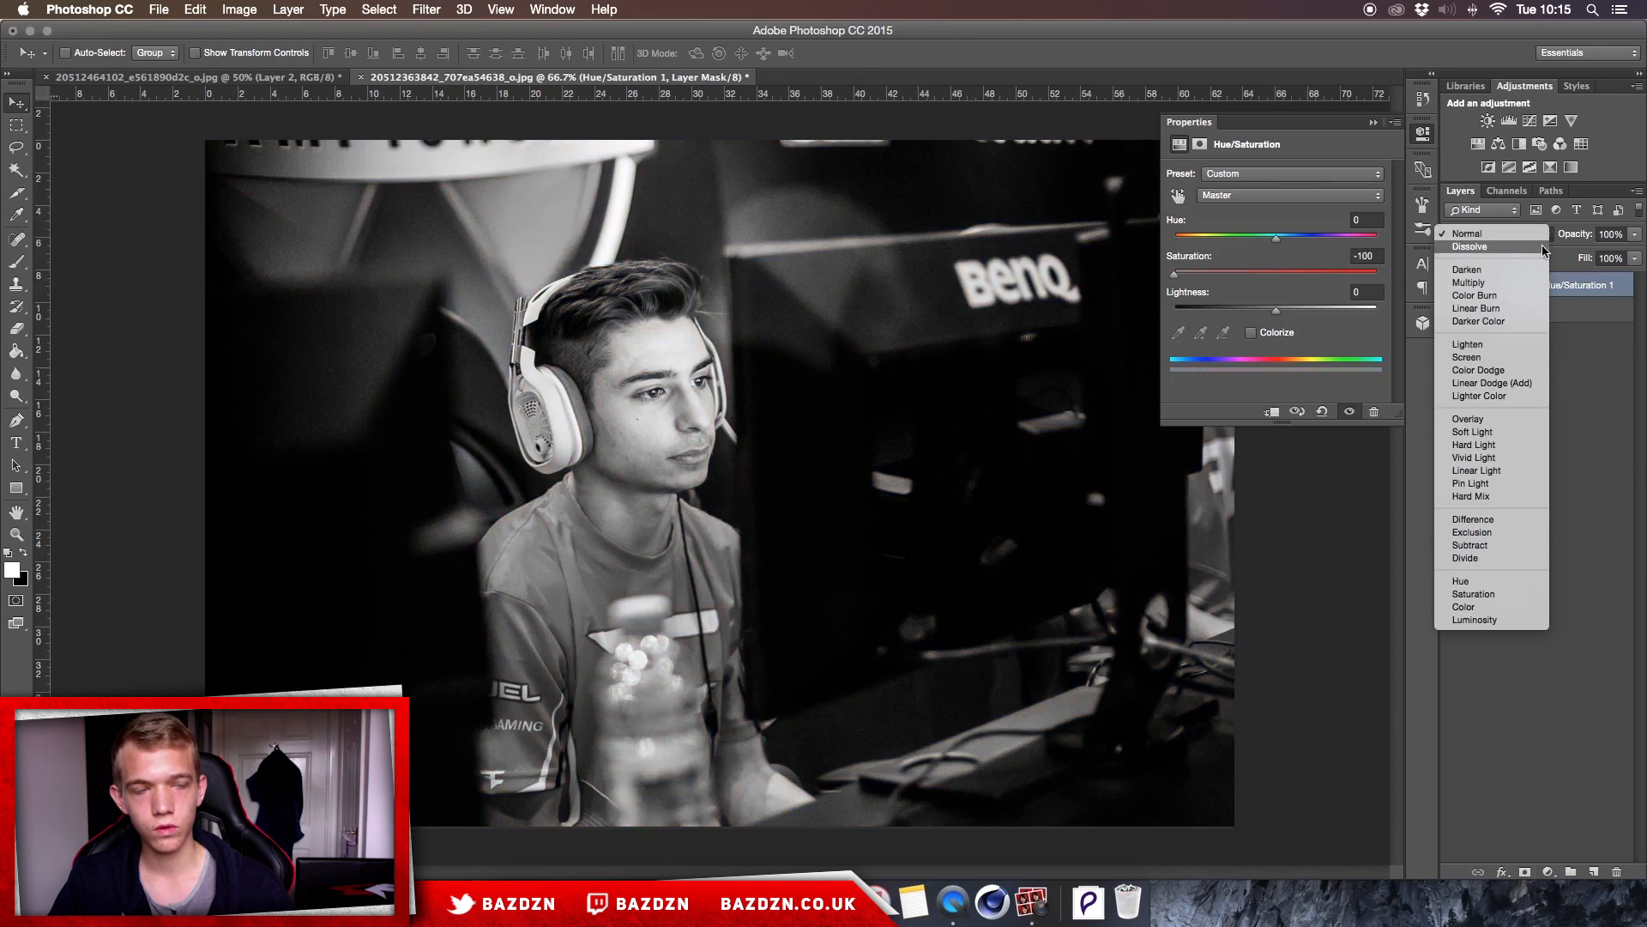
left_click(1522, 240)
left_click(1494, 233)
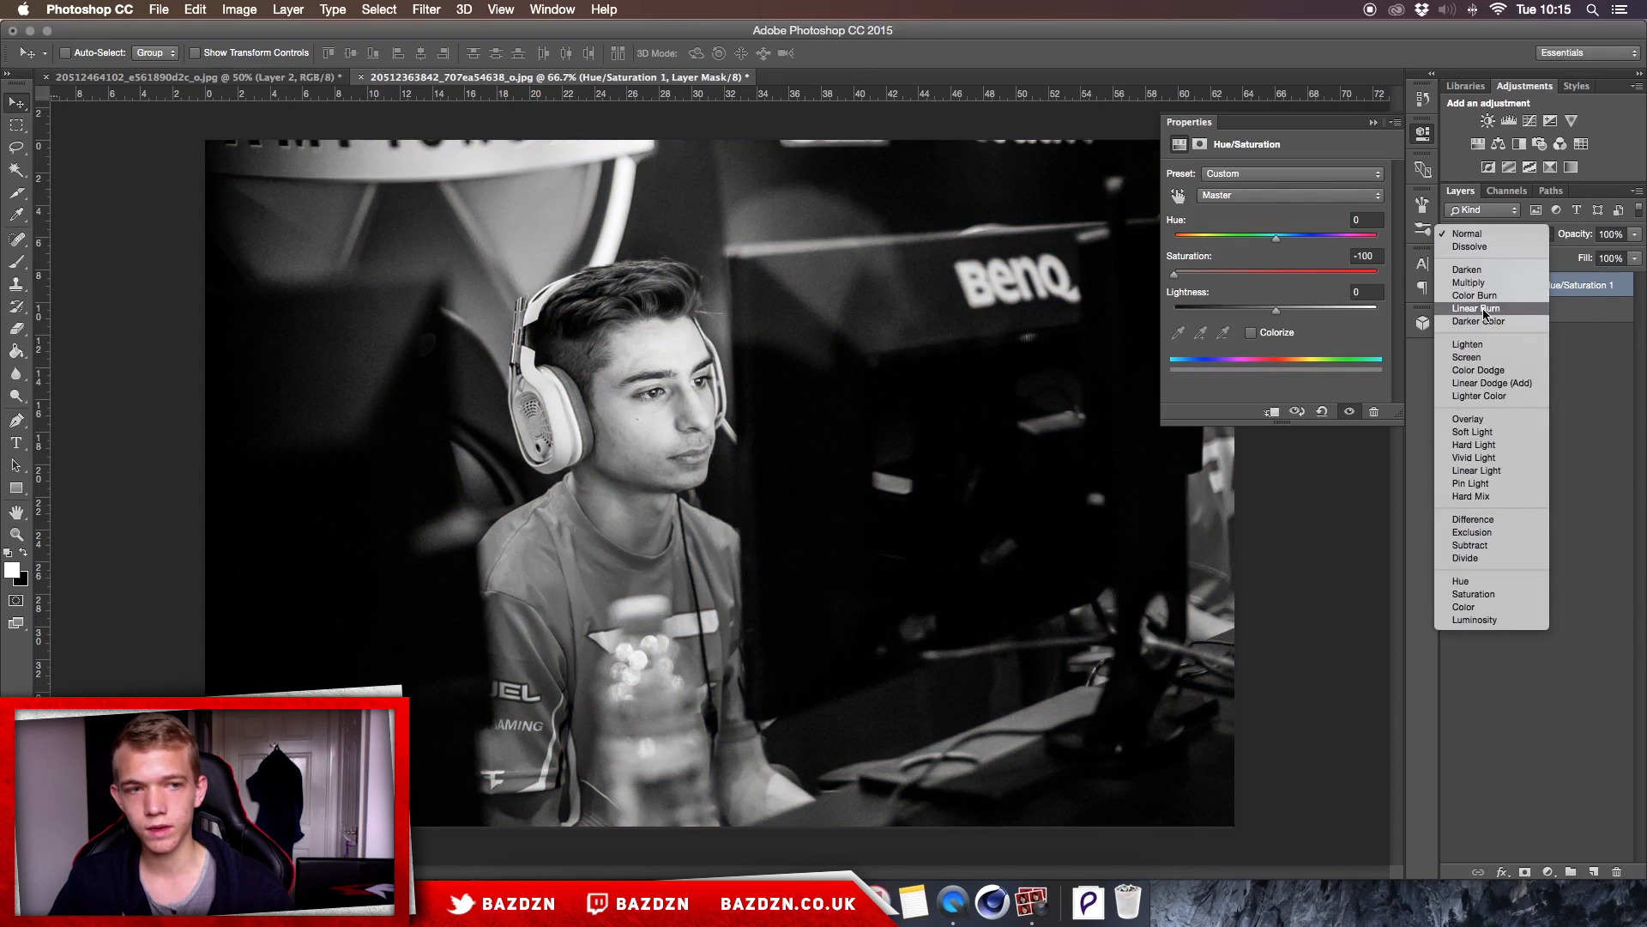
left_click(1585, 292)
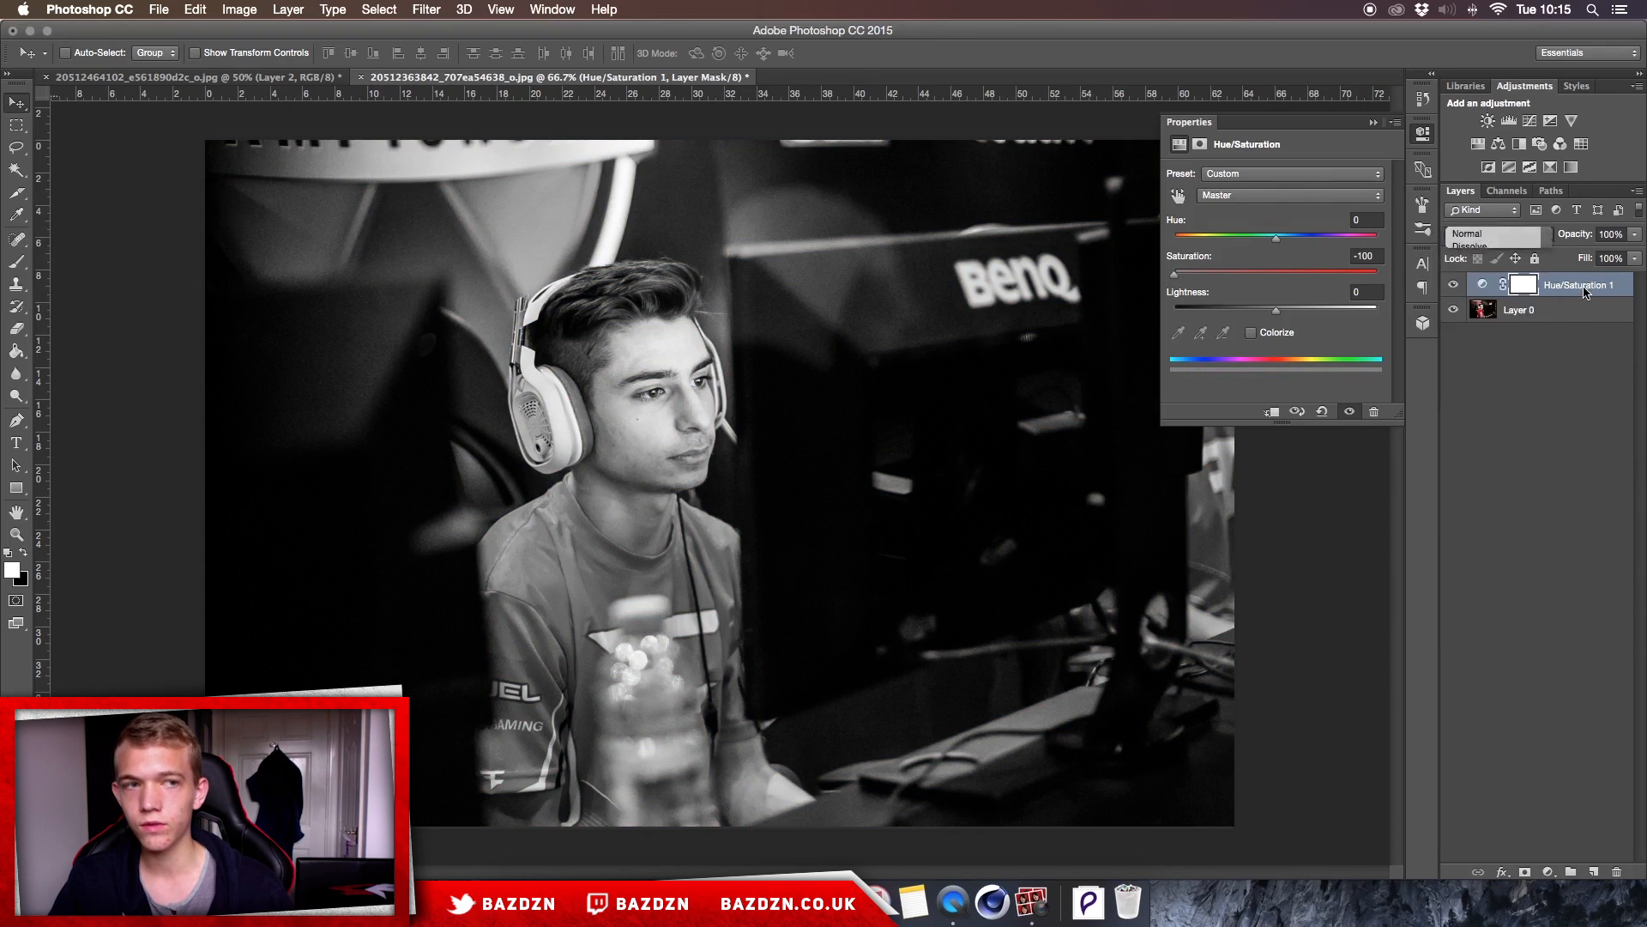
left_click(1632, 234)
left_click_drag(1633, 253, 1592, 256)
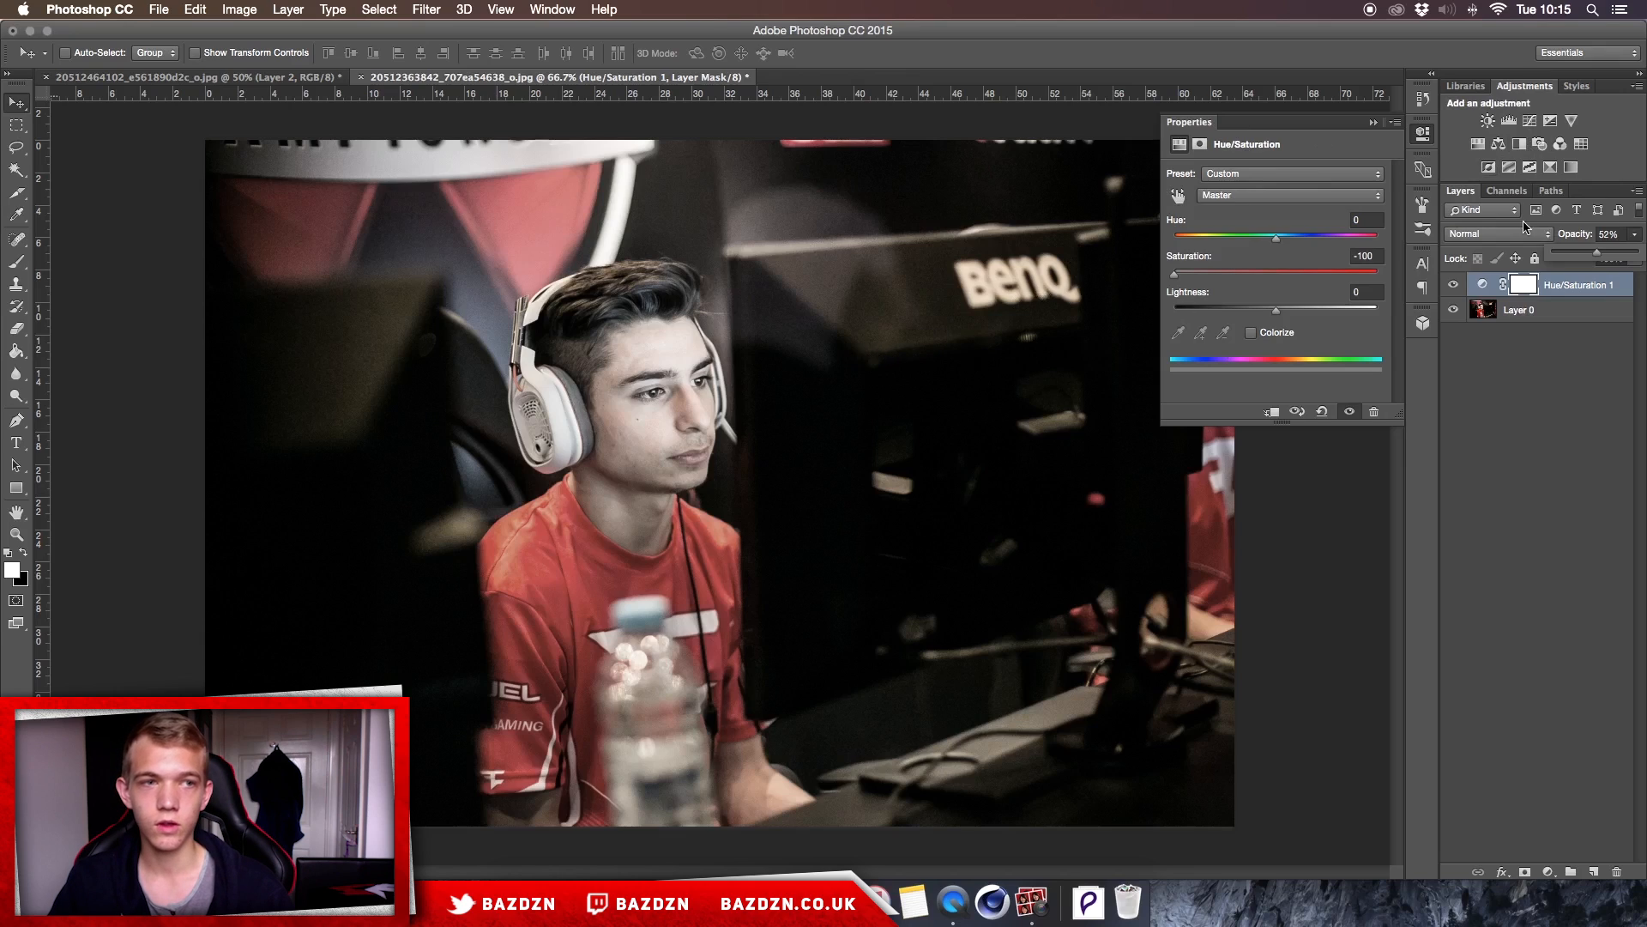
left_click(1596, 291)
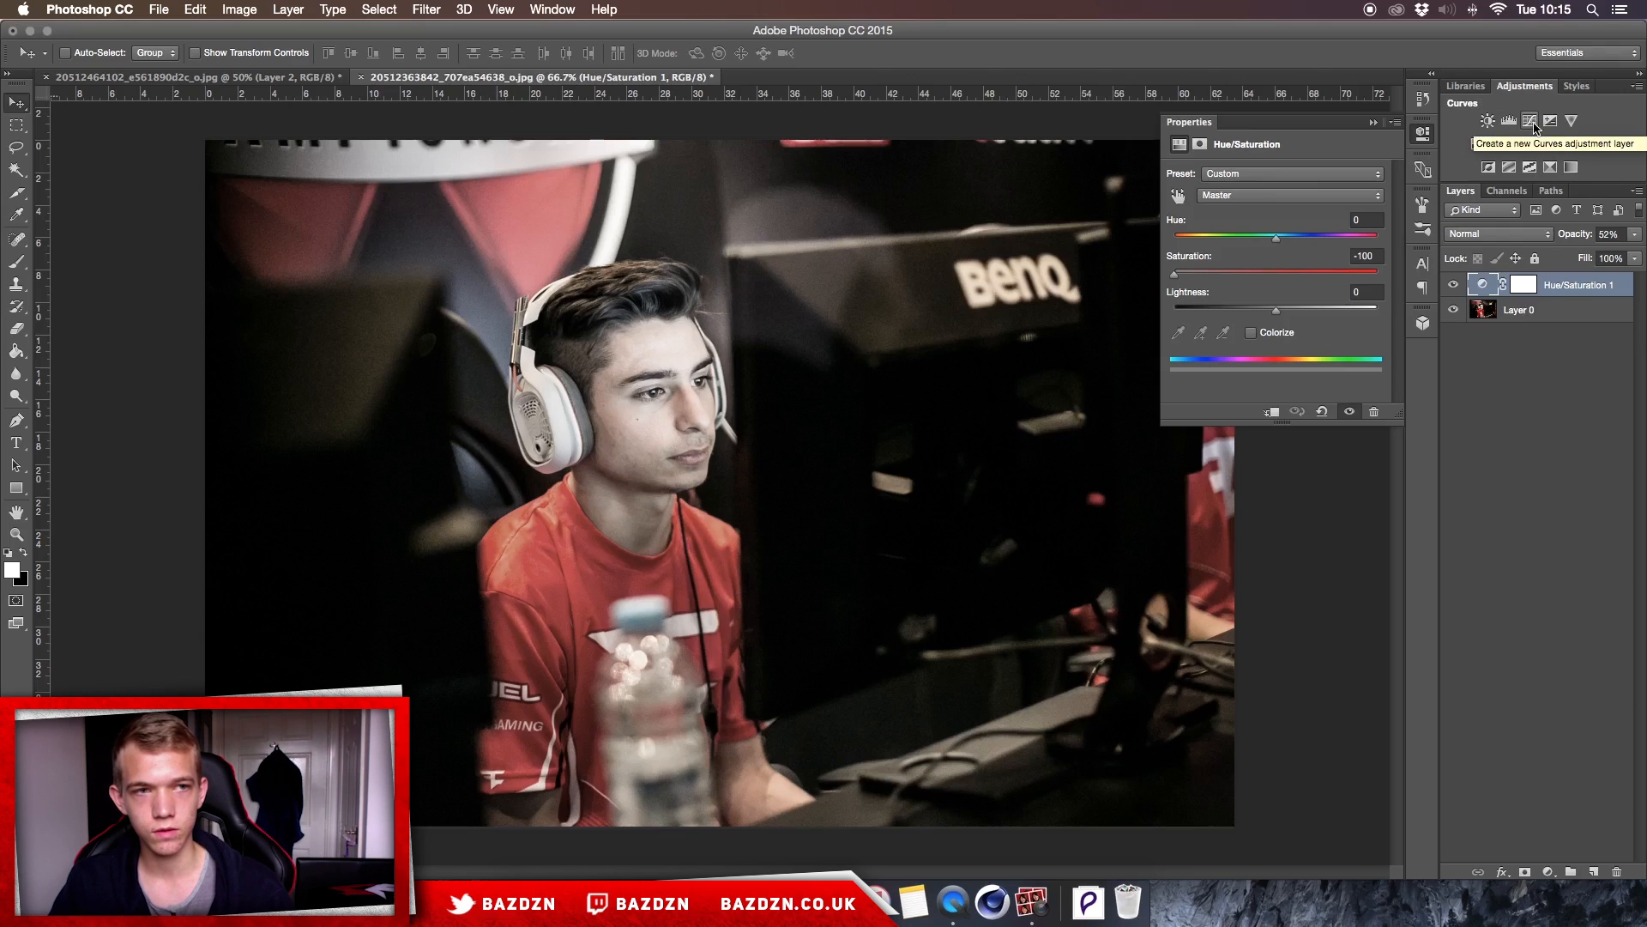
Step: Add a Curves adjustment layer and pull the middle of the RGB curve down to darken the photo
left_click(1528, 121)
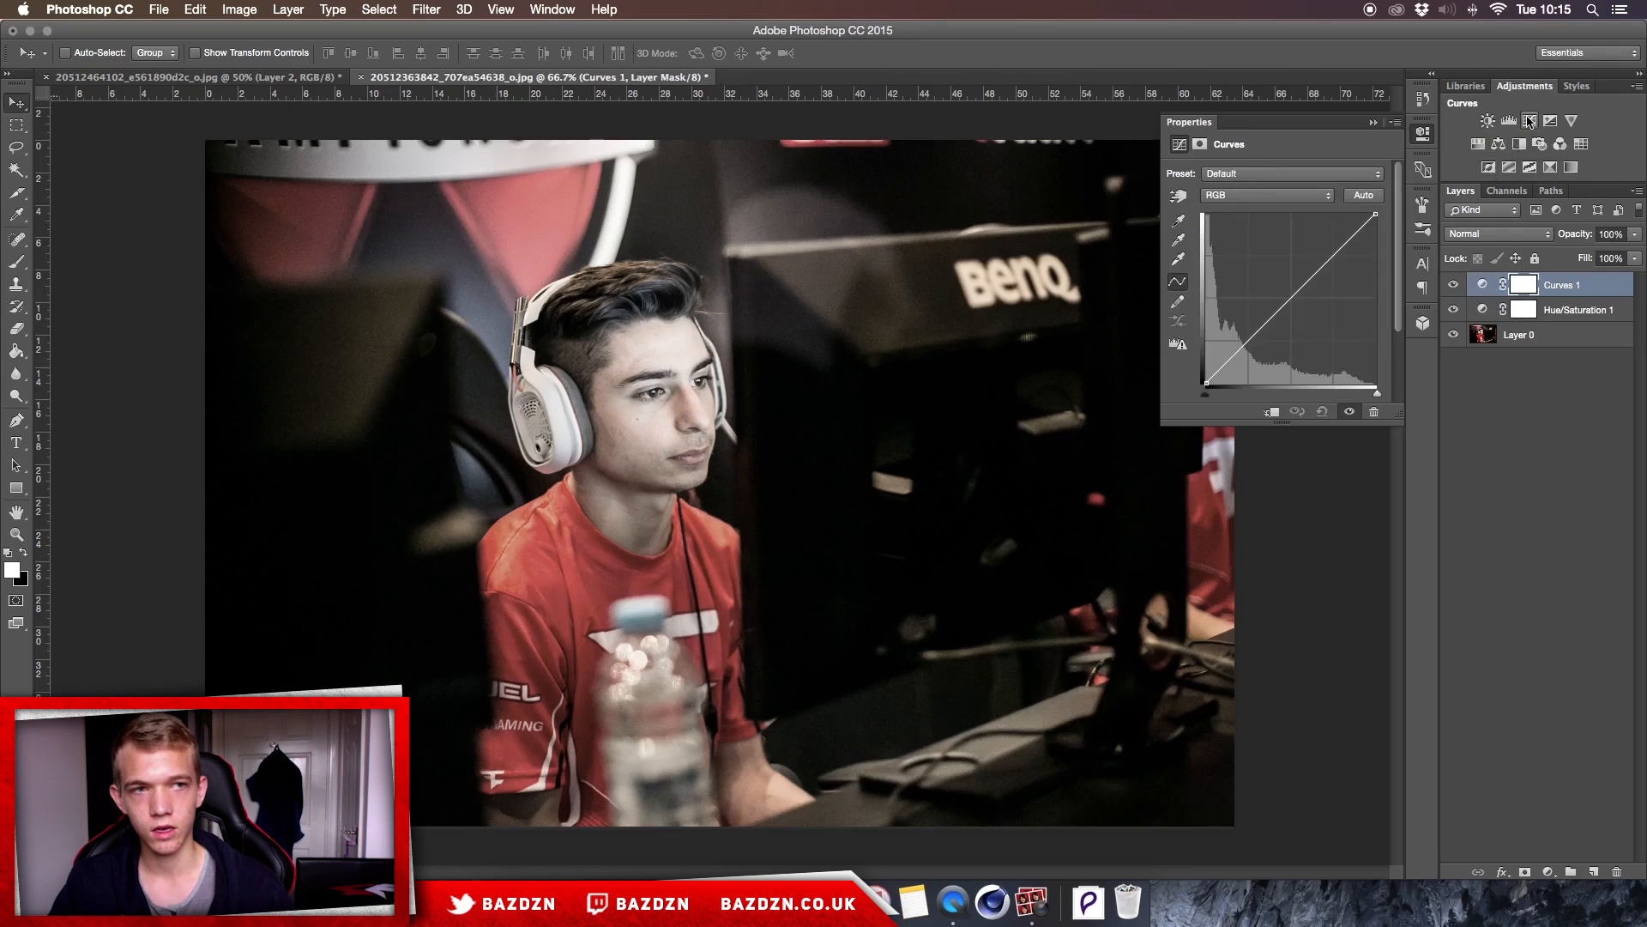
left_click_drag(1280, 312, 1272, 347)
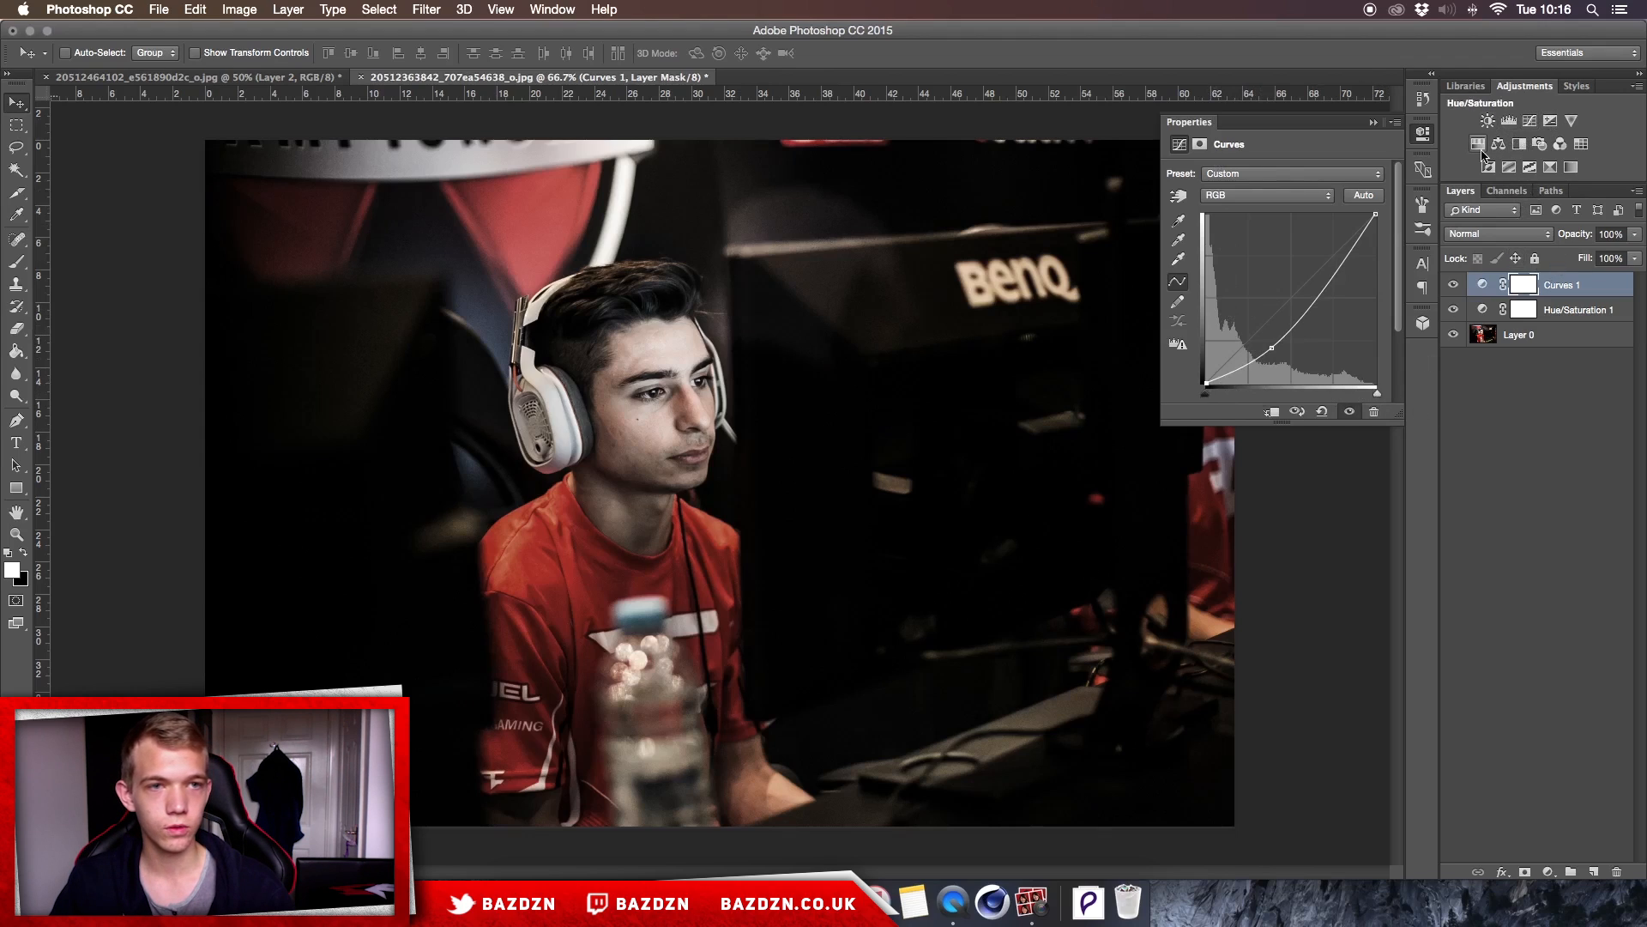
Step: Add a second Curves layer in Luminosity blend mode and shape a gentle S-curve with raised highlights and lowered shadows
left_click(1530, 121)
left_click(1489, 235)
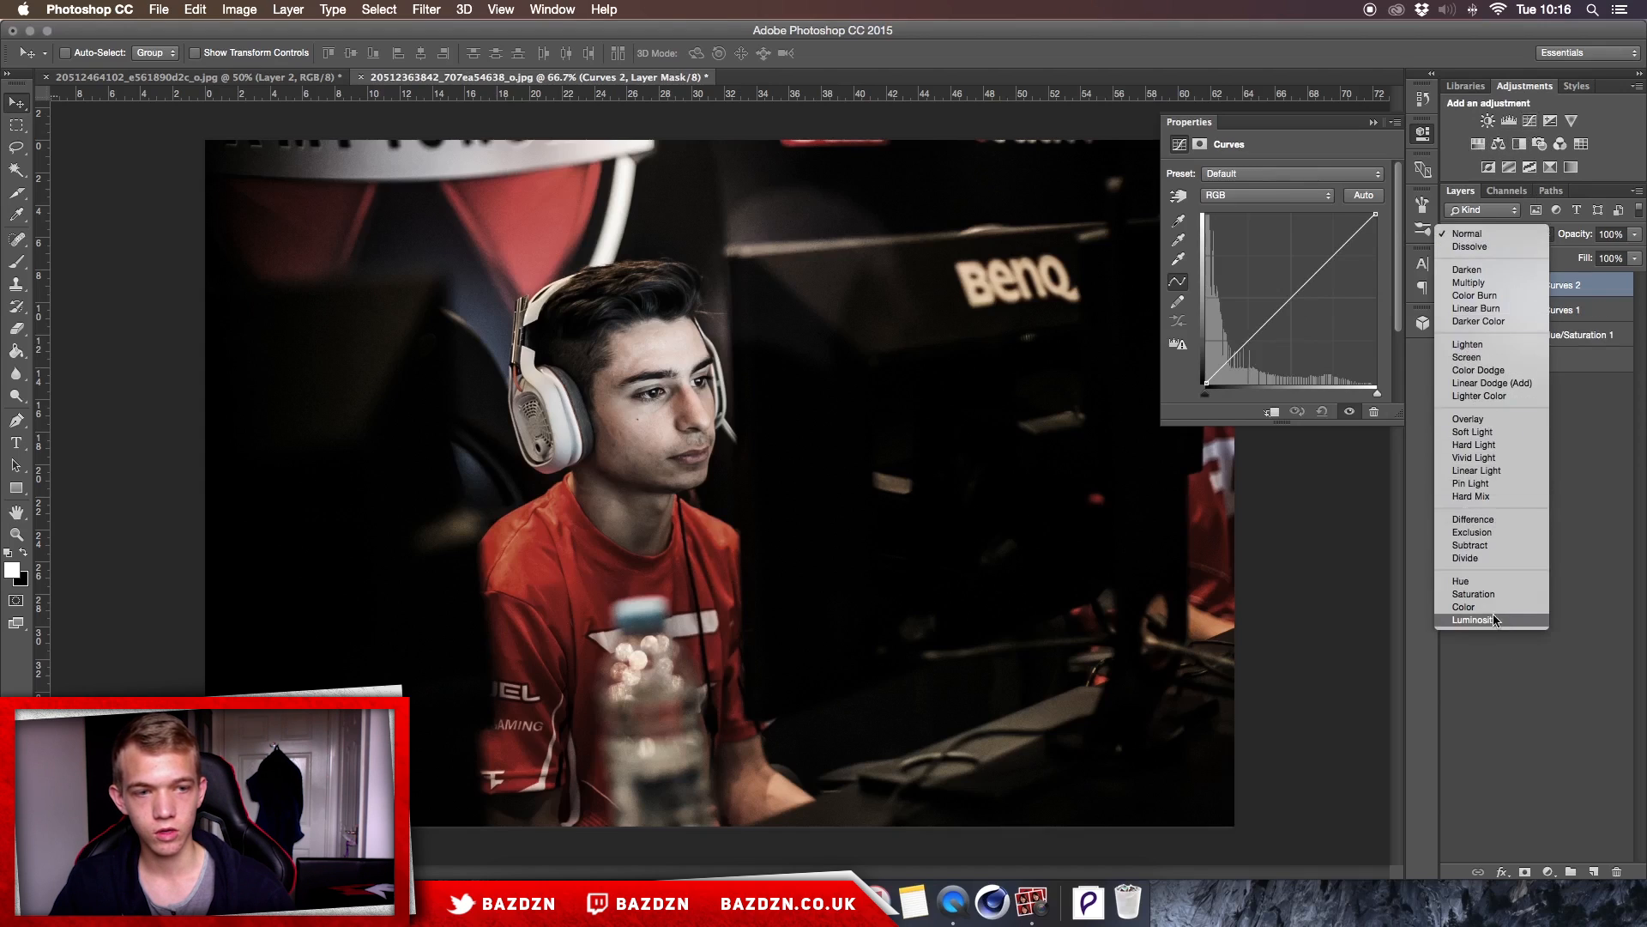
left_click(1476, 619)
left_click_drag(1268, 320, 1304, 276)
left_click_drag(1258, 350, 1253, 349)
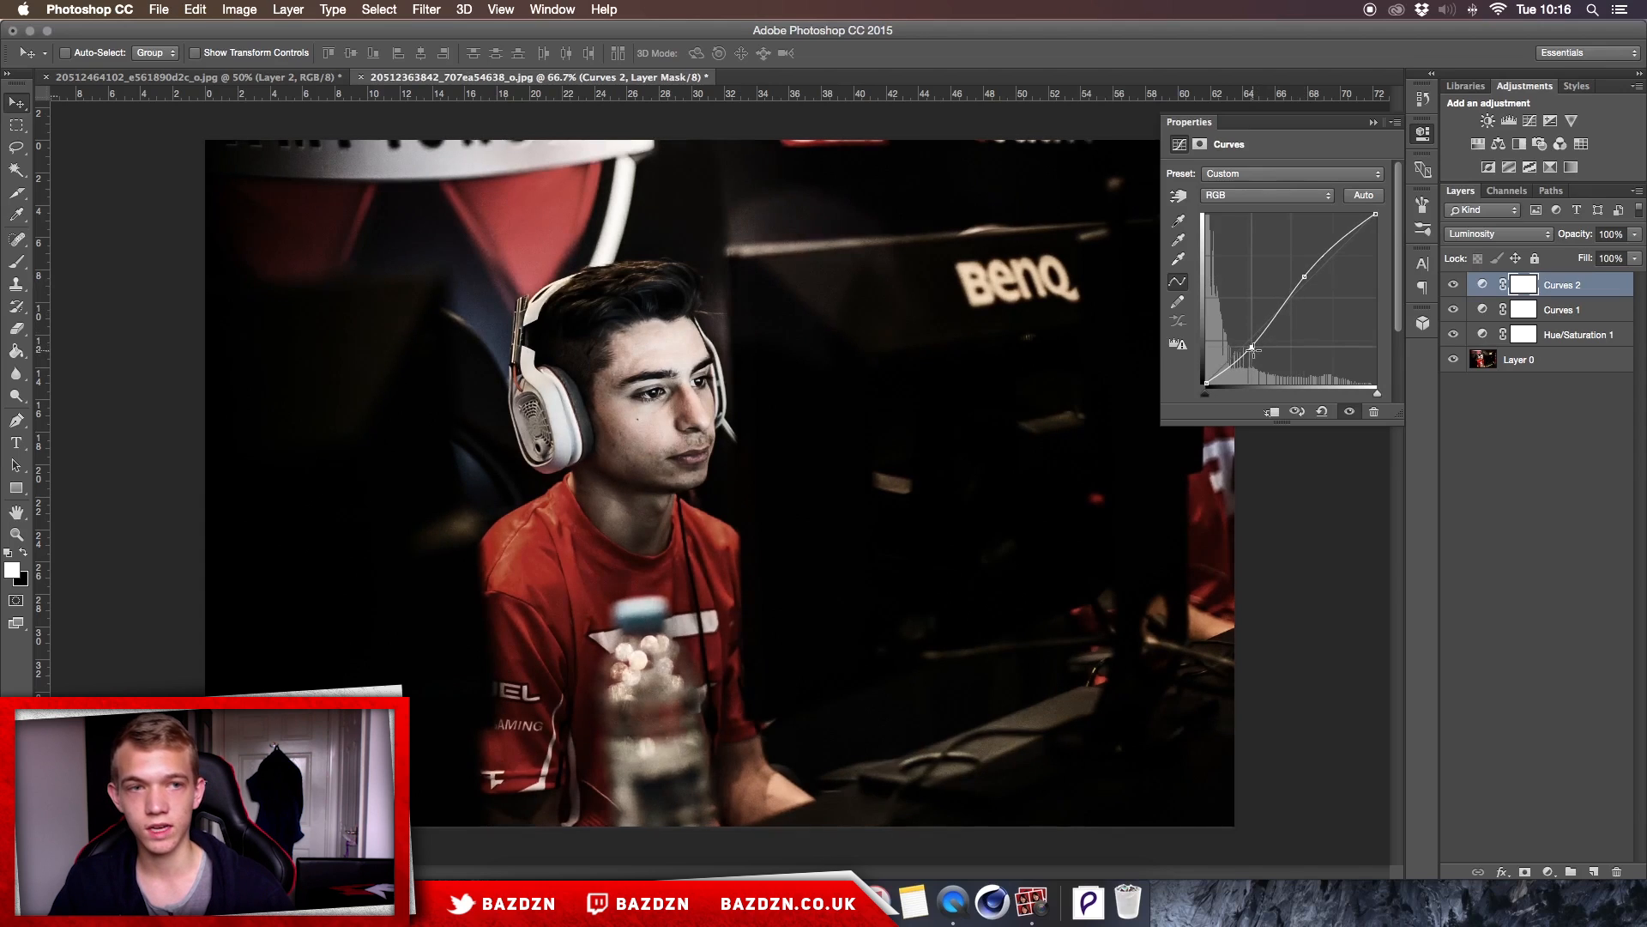
left_click_drag(1304, 276, 1304, 275)
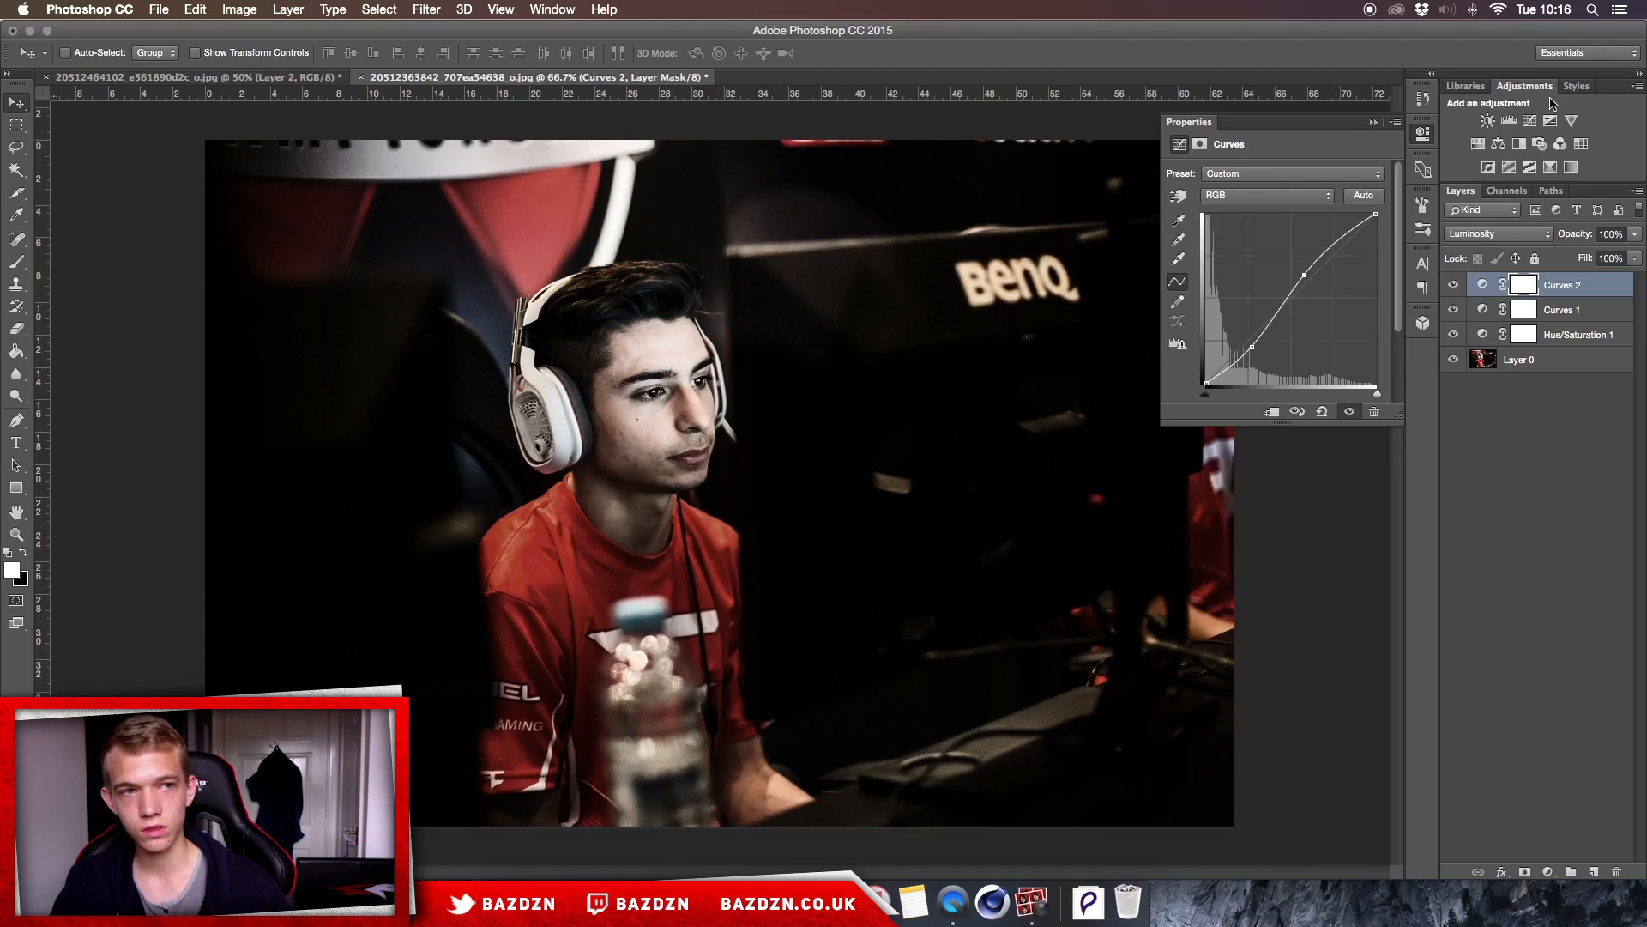
Step: Add an Exposure adjustment layer with exposure +1.01 and gamma correction 0.91
left_click(1533, 123)
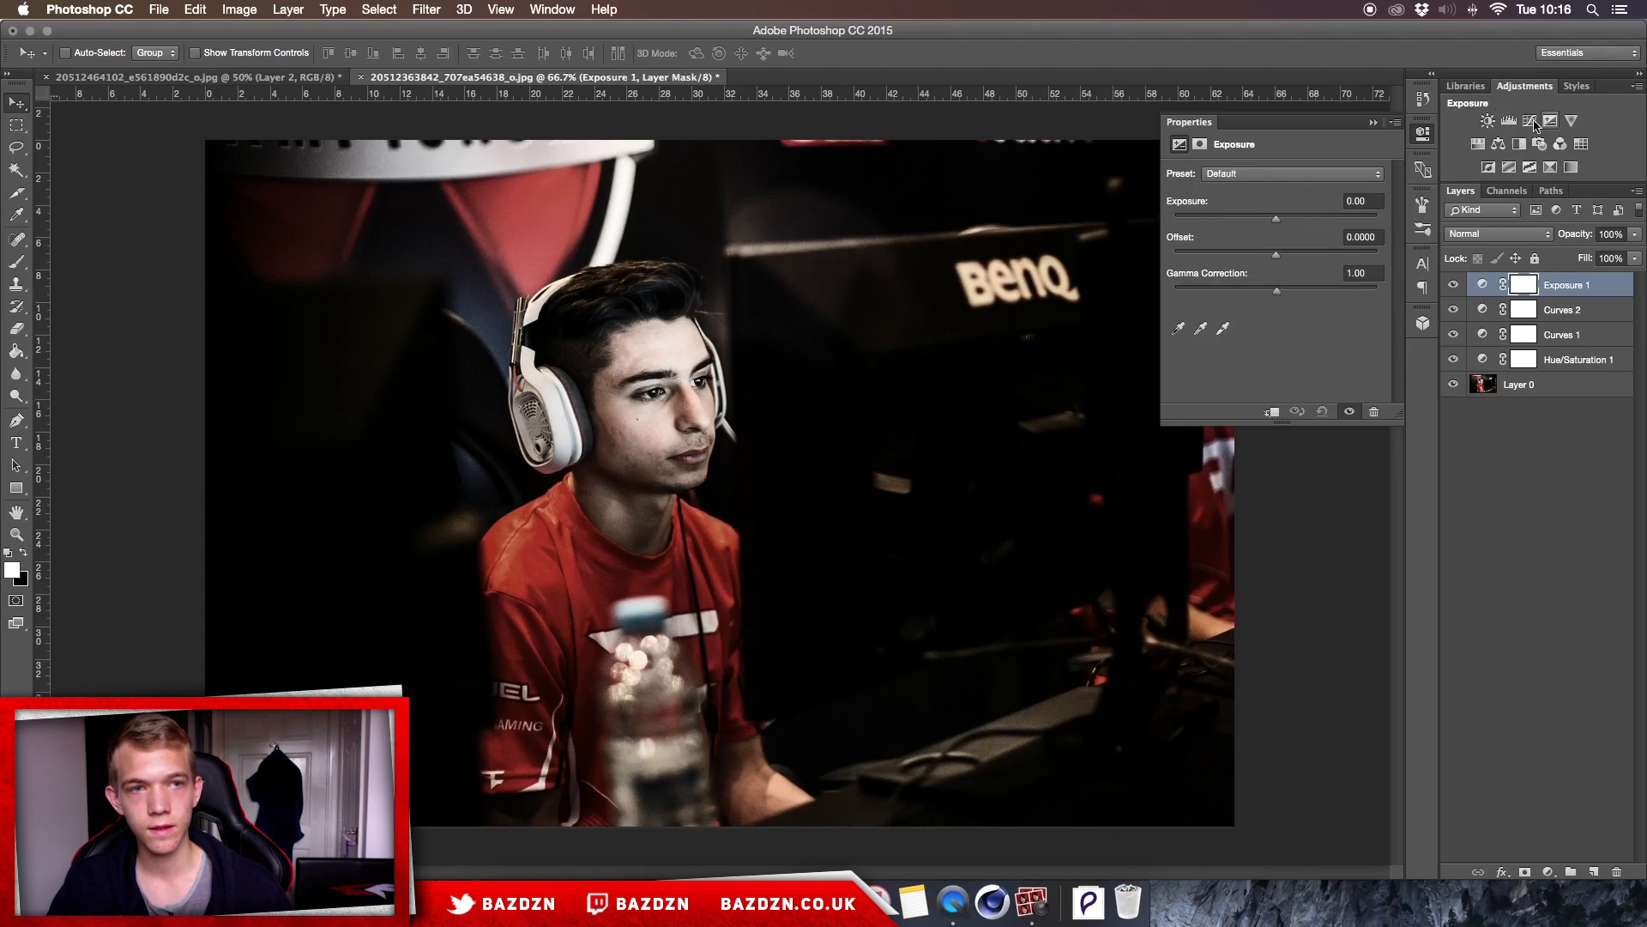
left_click_drag(1279, 223, 1293, 223)
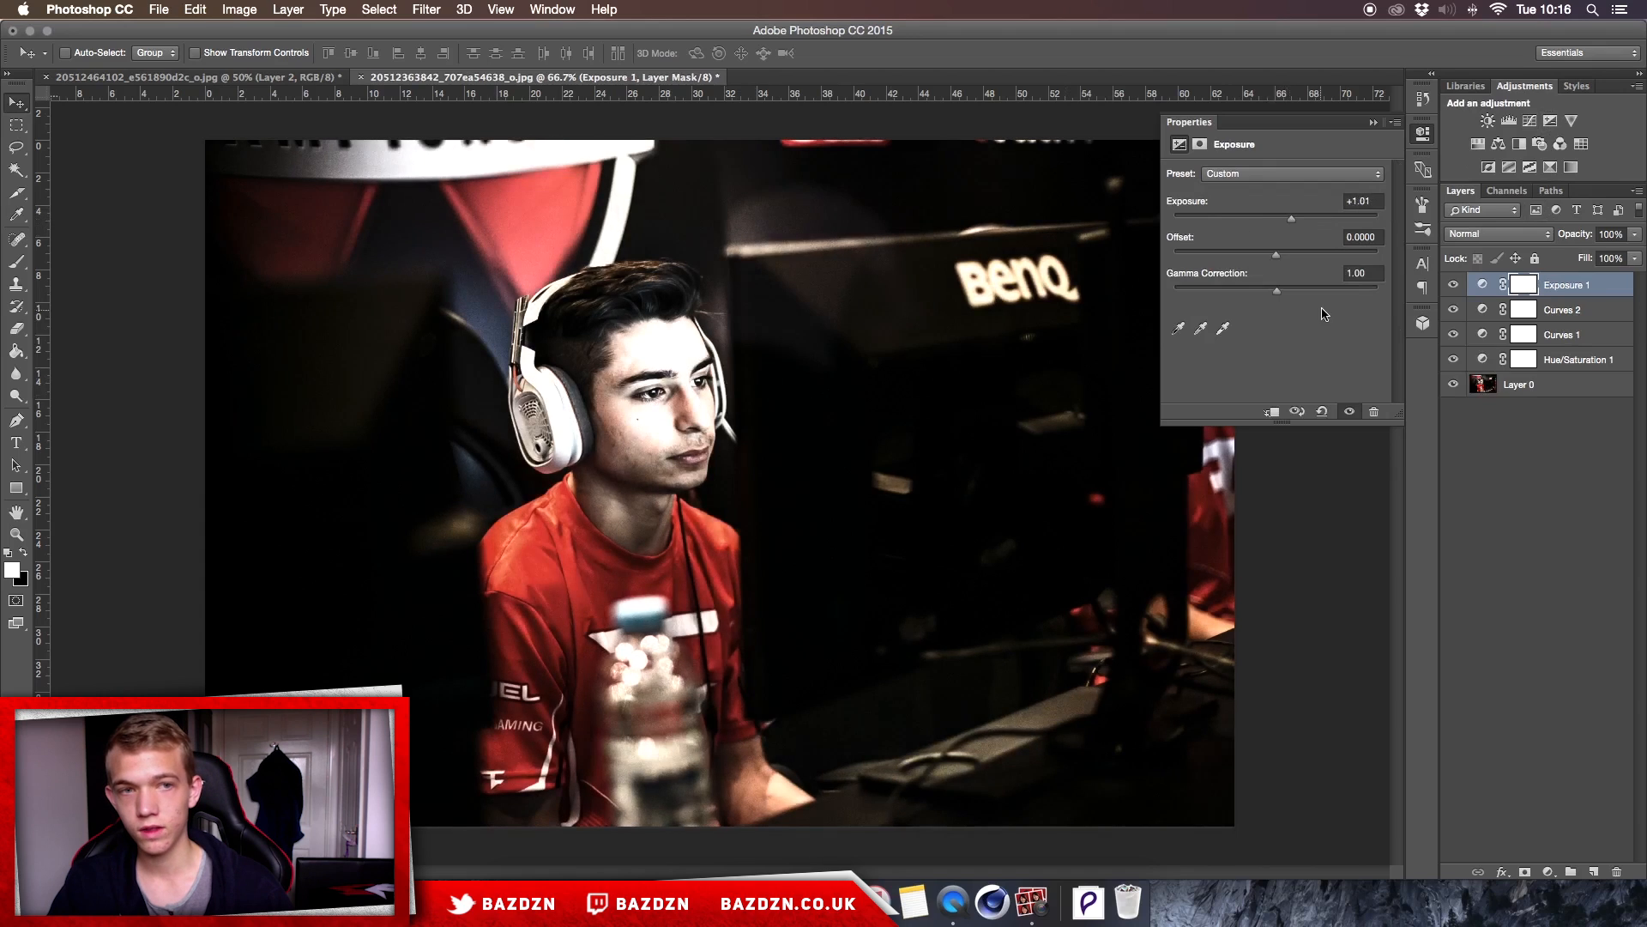
left_click_drag(1286, 290, 1281, 293)
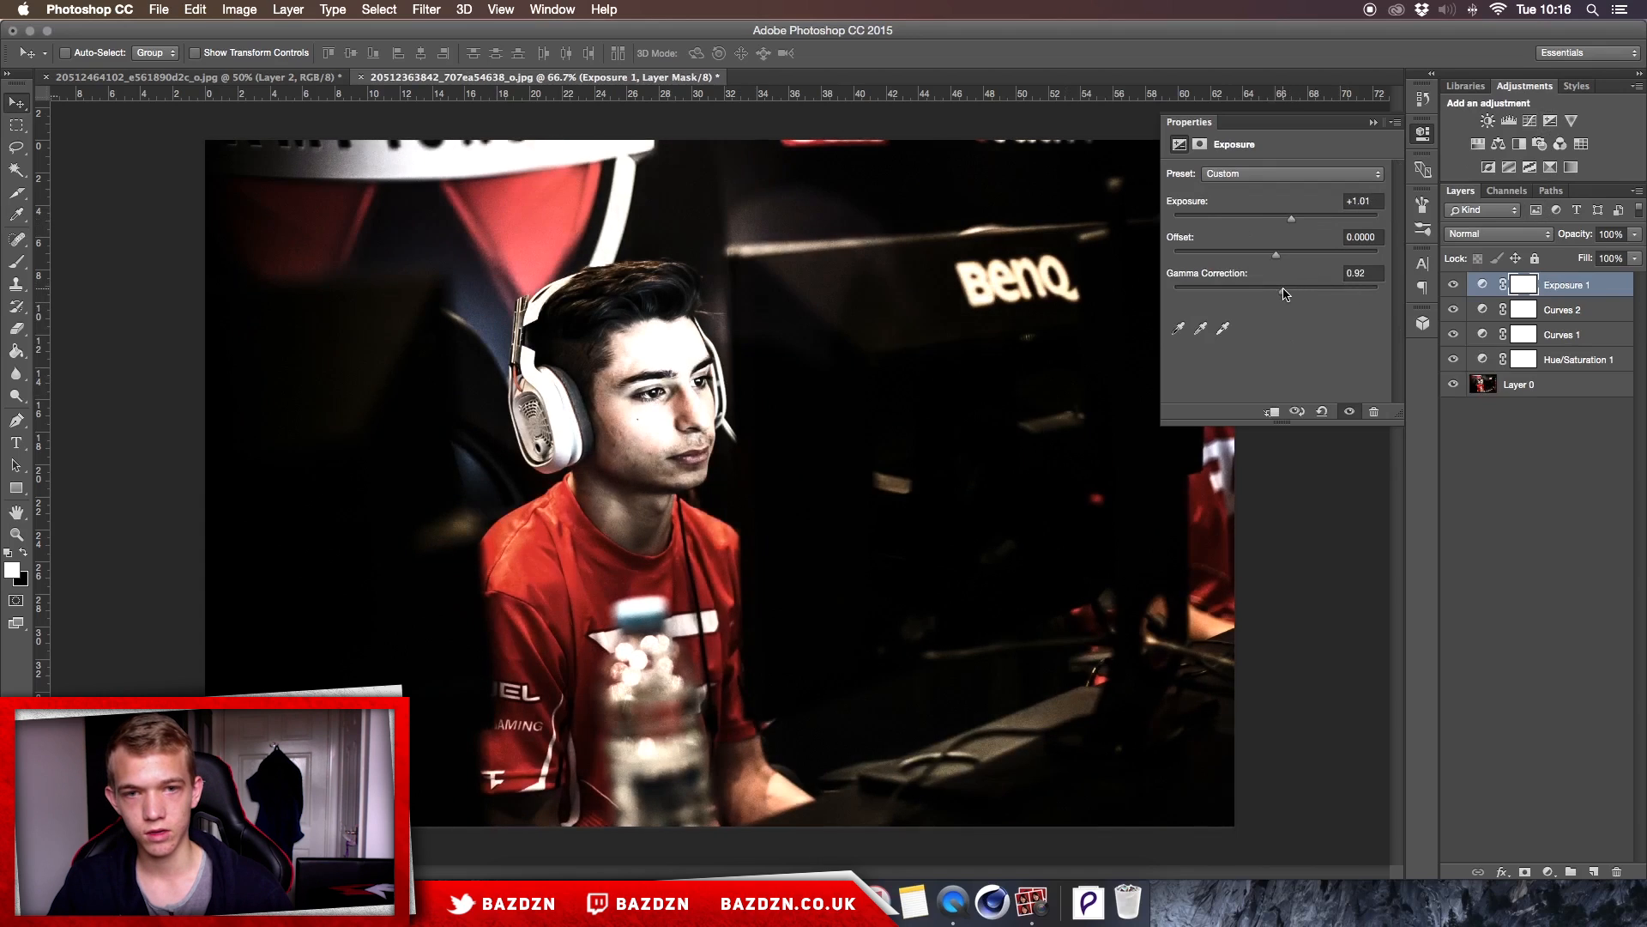
left_click_drag(1286, 294, 1283, 295)
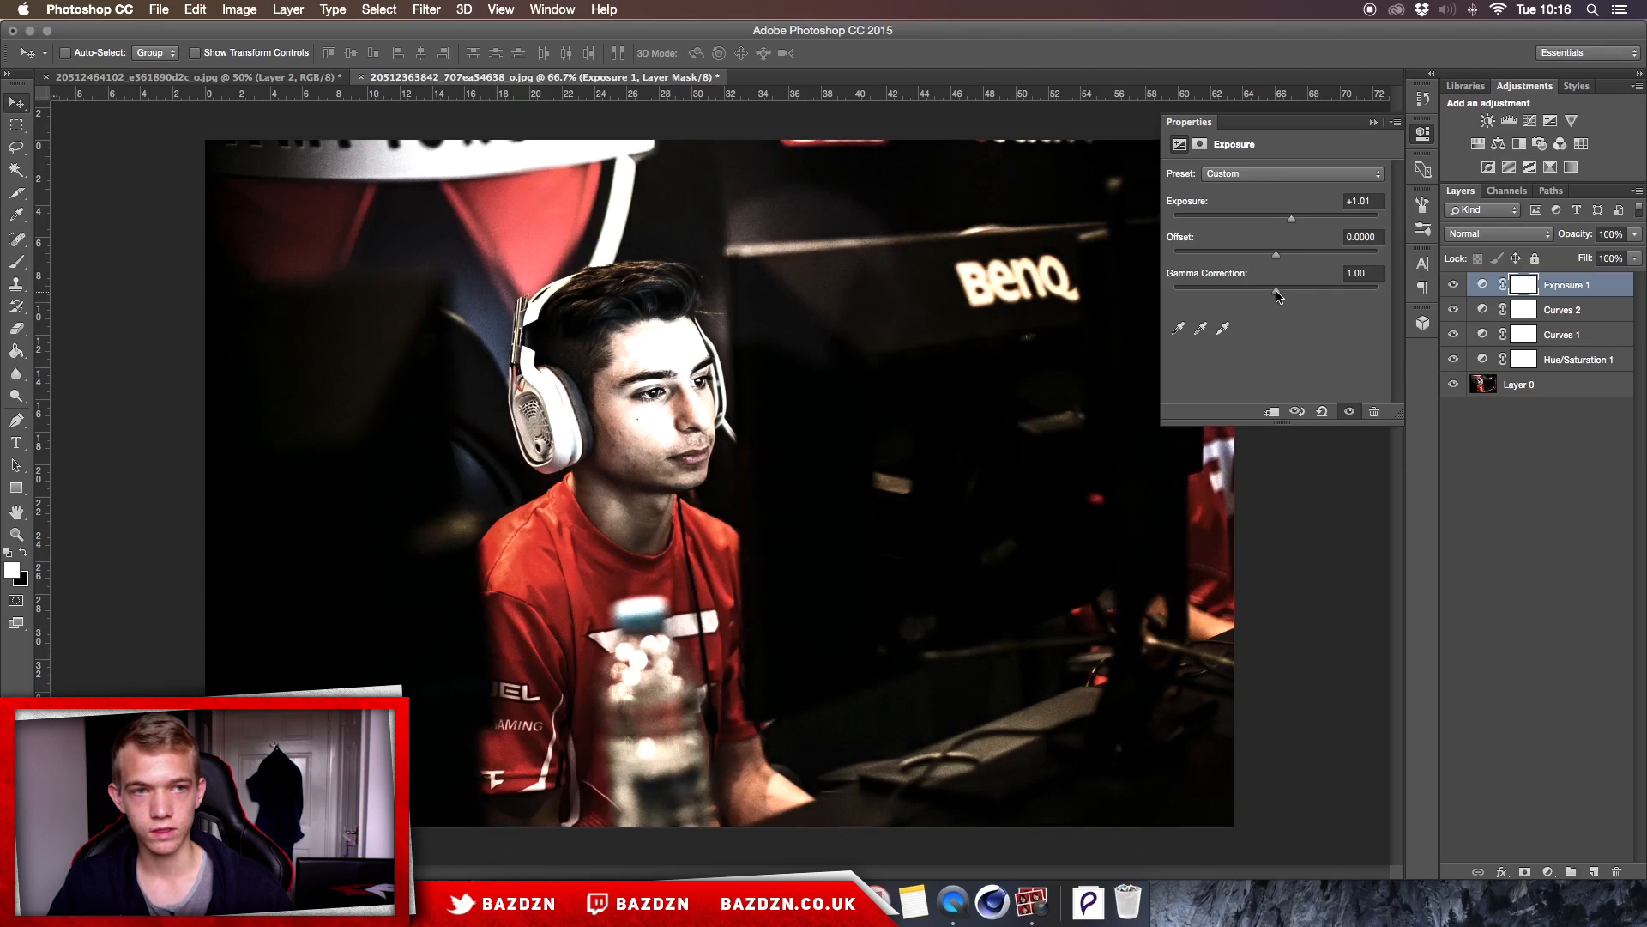
left_click_drag(1285, 295, 1287, 295)
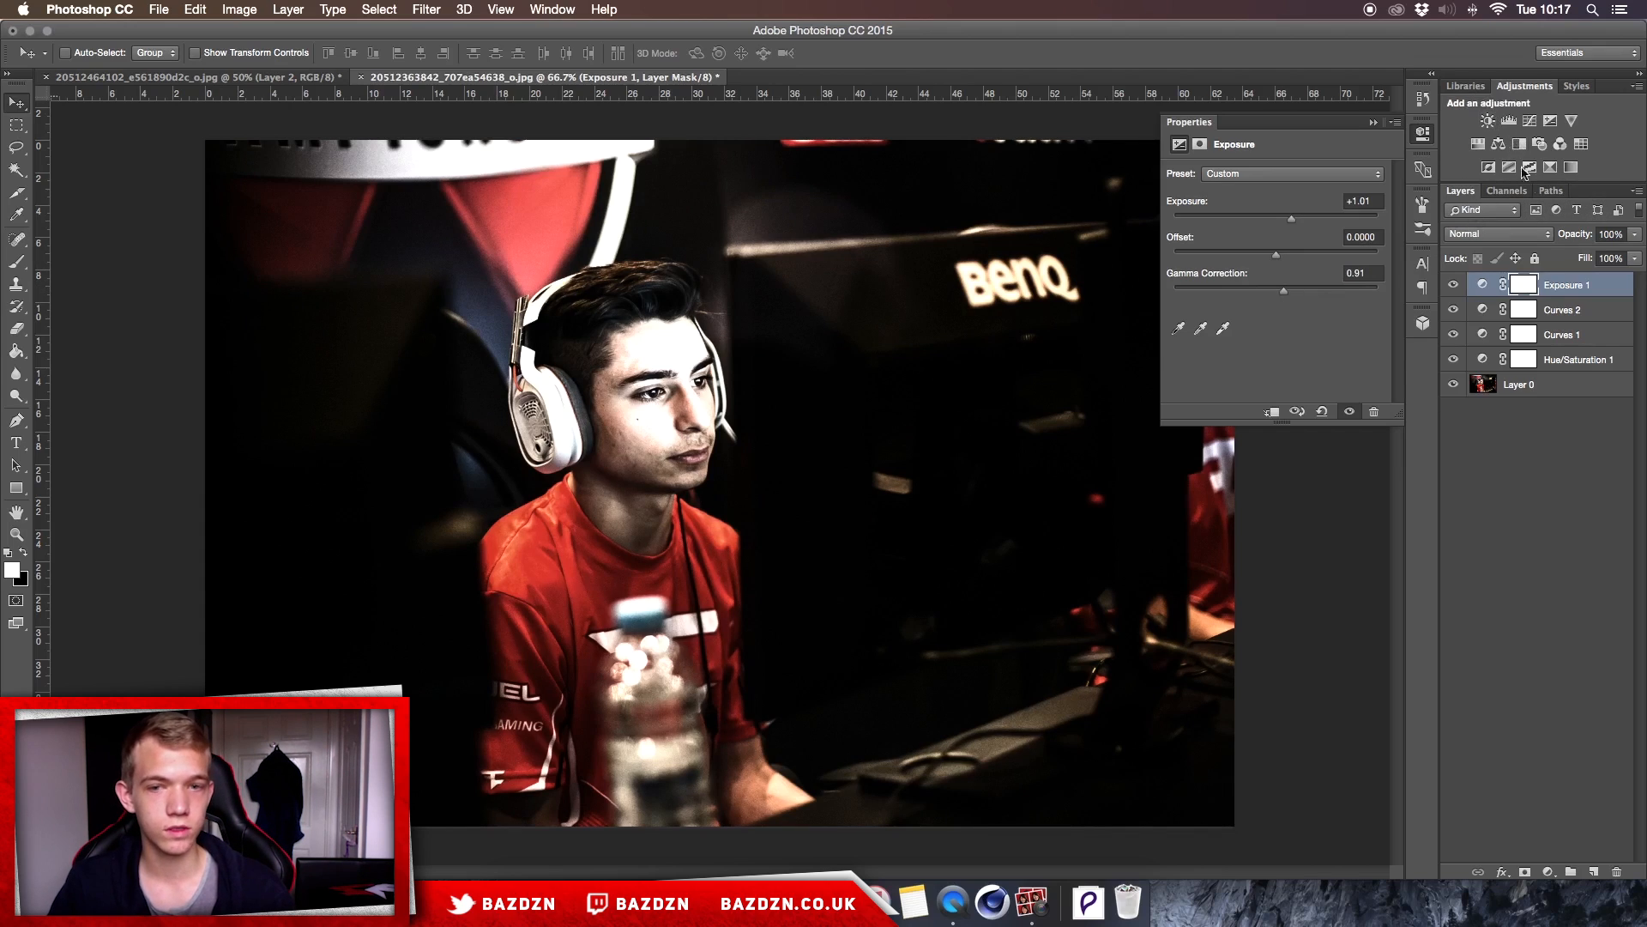
Step: Add a Gradient Map adjustment layer, blend it as Soft Light and lower its opacity to 41%
left_click(1573, 169)
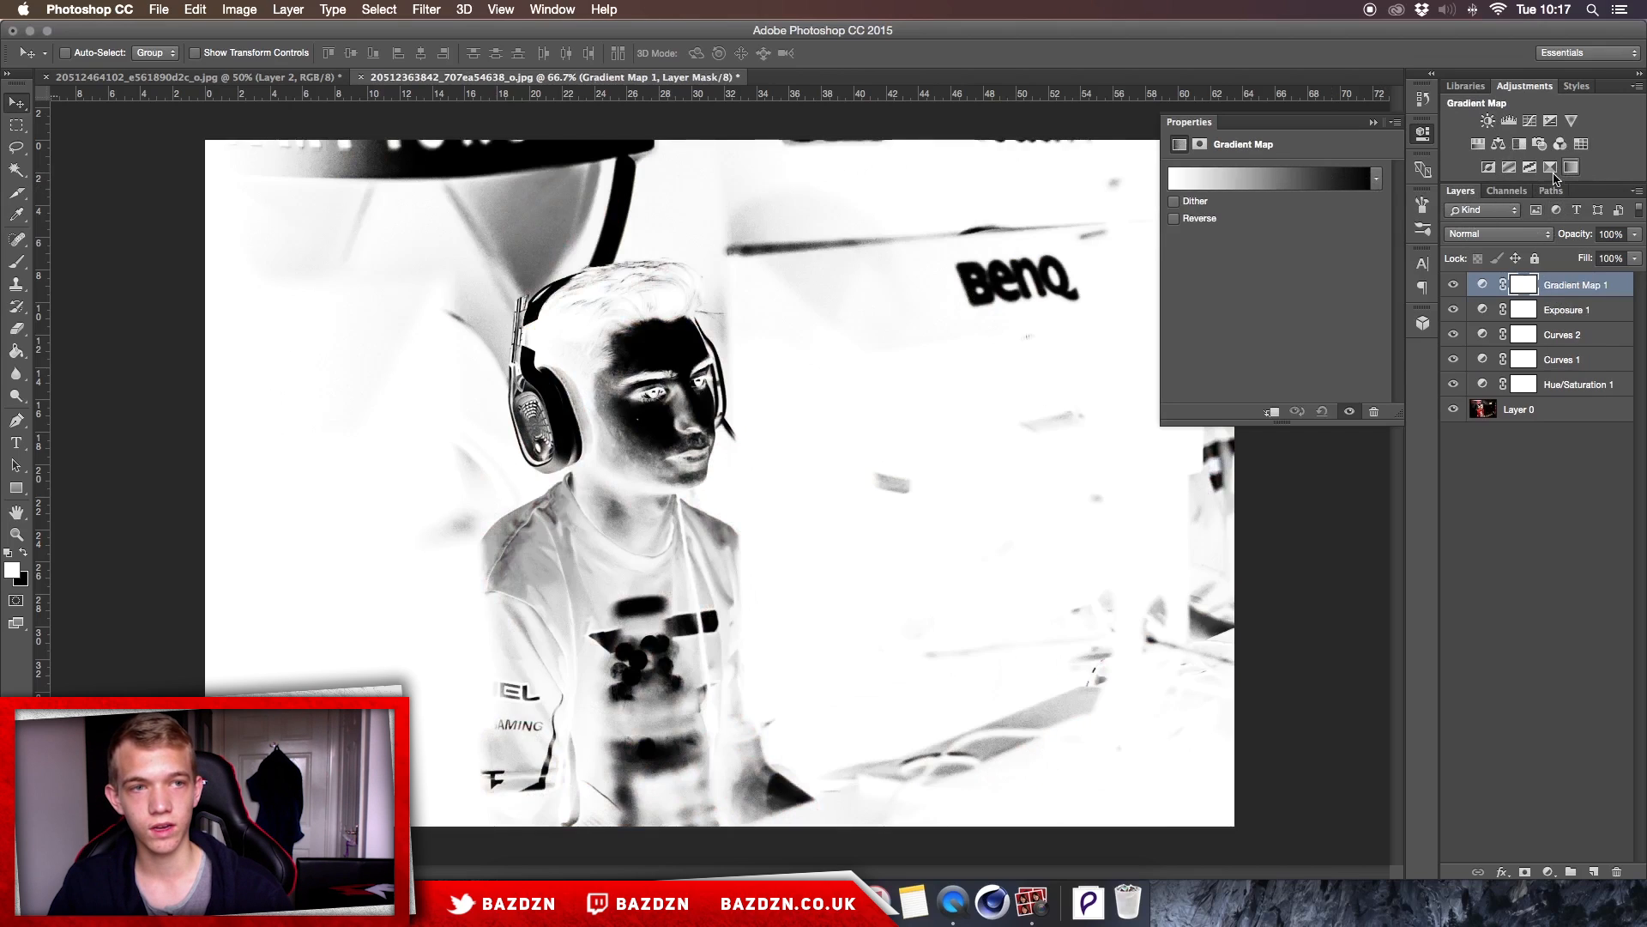
left_click(1499, 235)
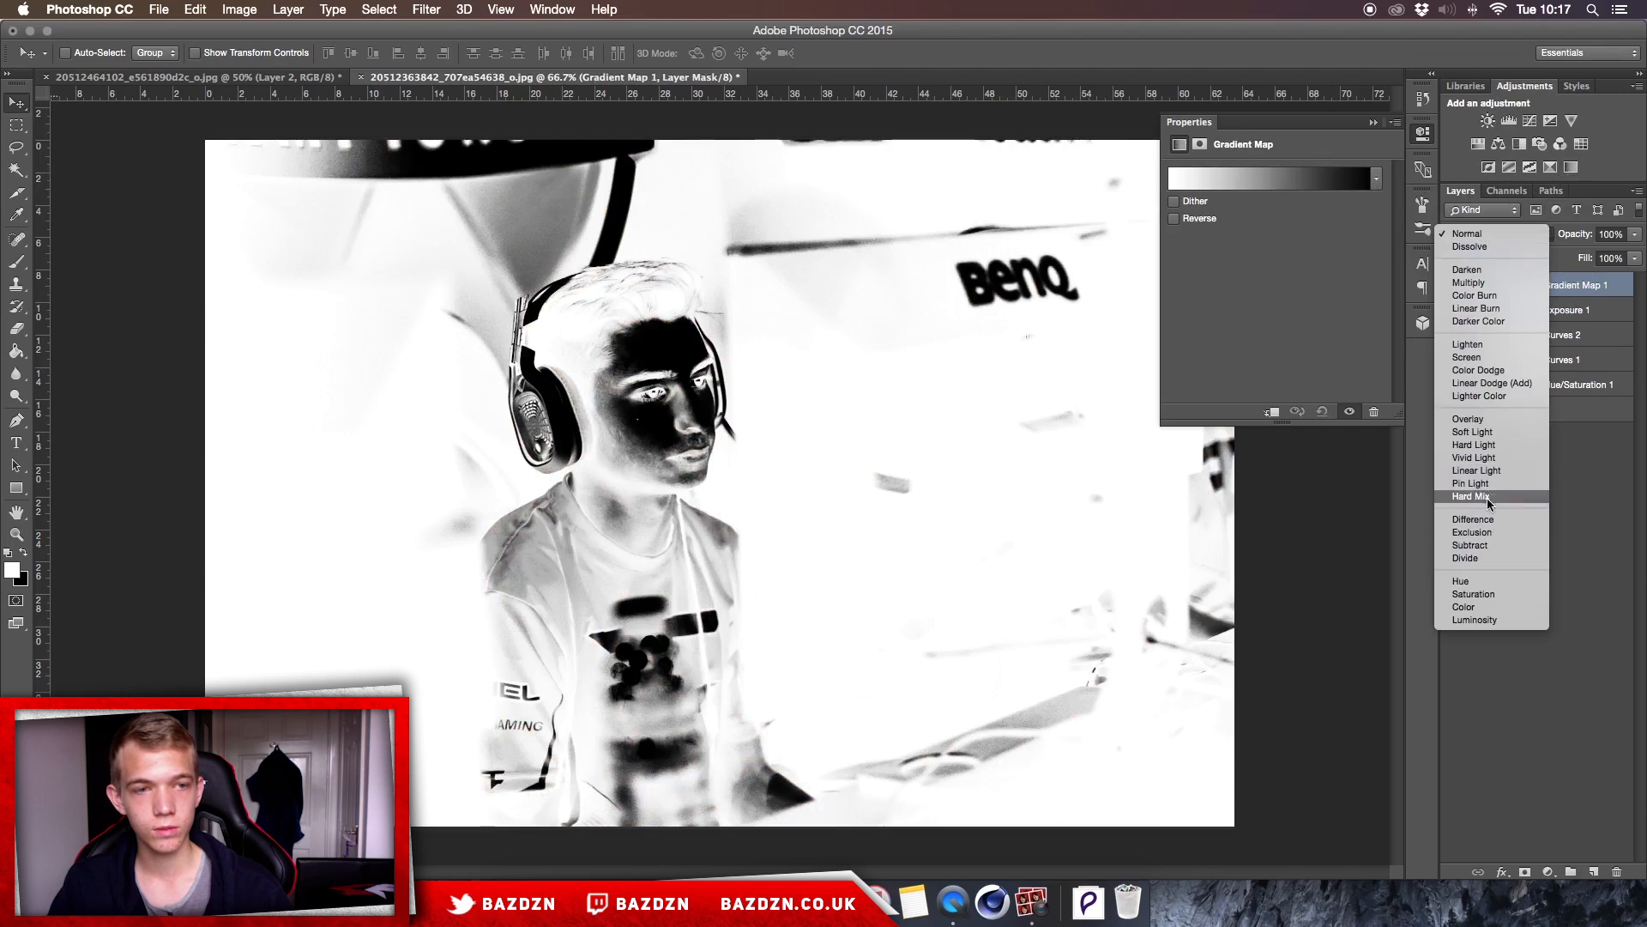
left_click(1484, 431)
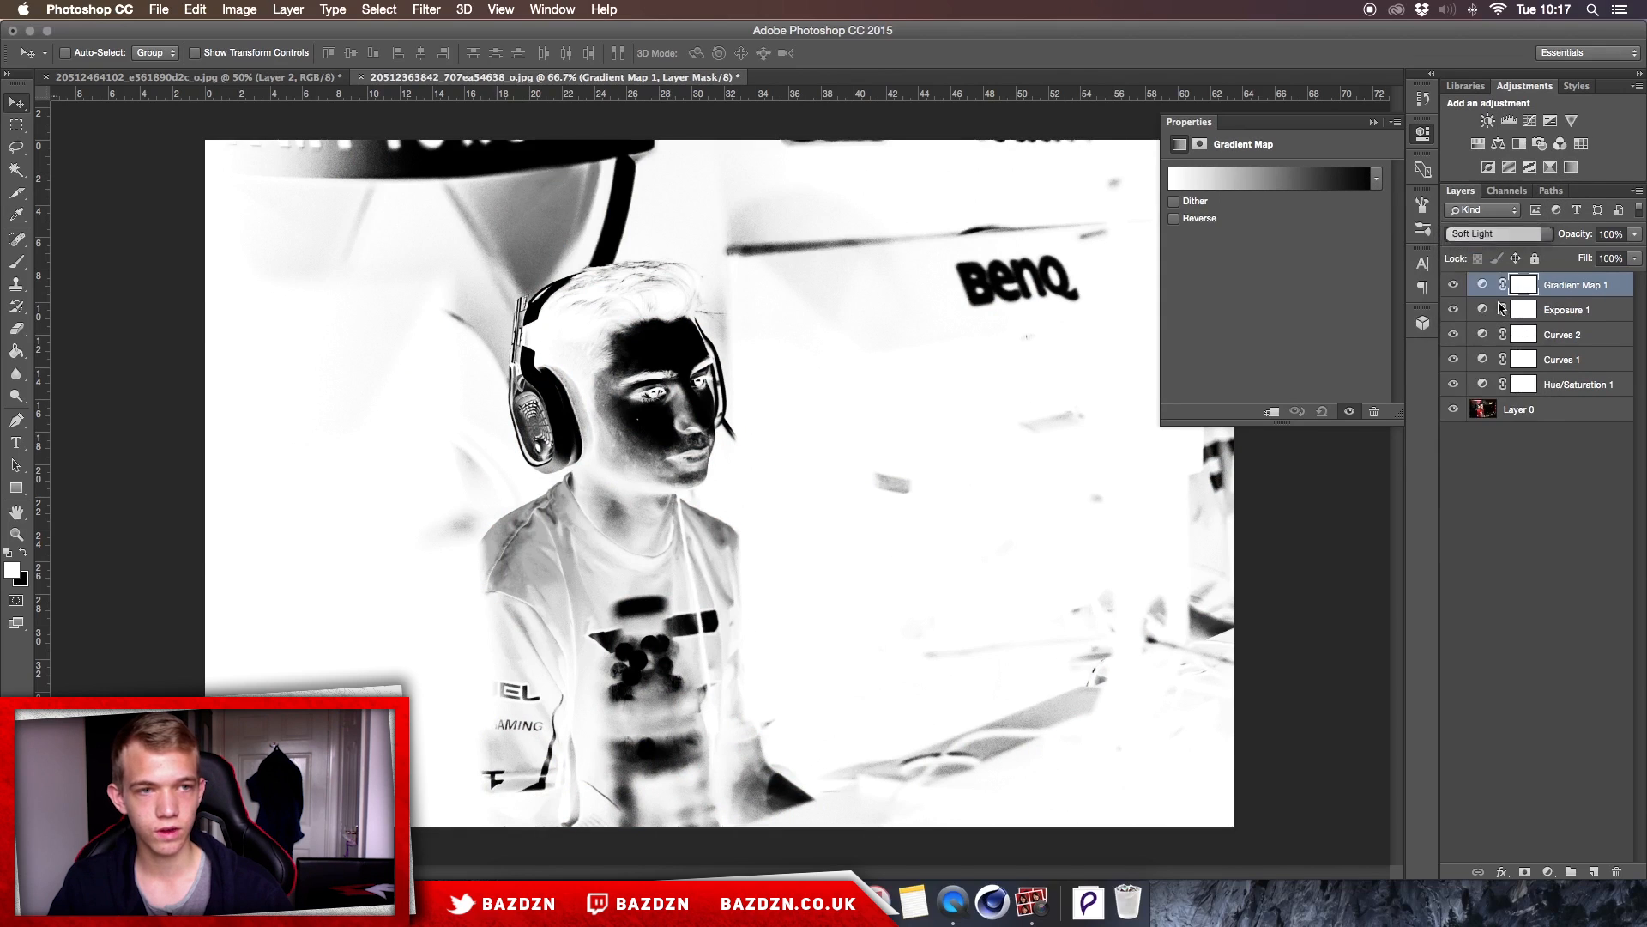
left_click(1634, 233)
left_click_drag(1634, 250, 1589, 252)
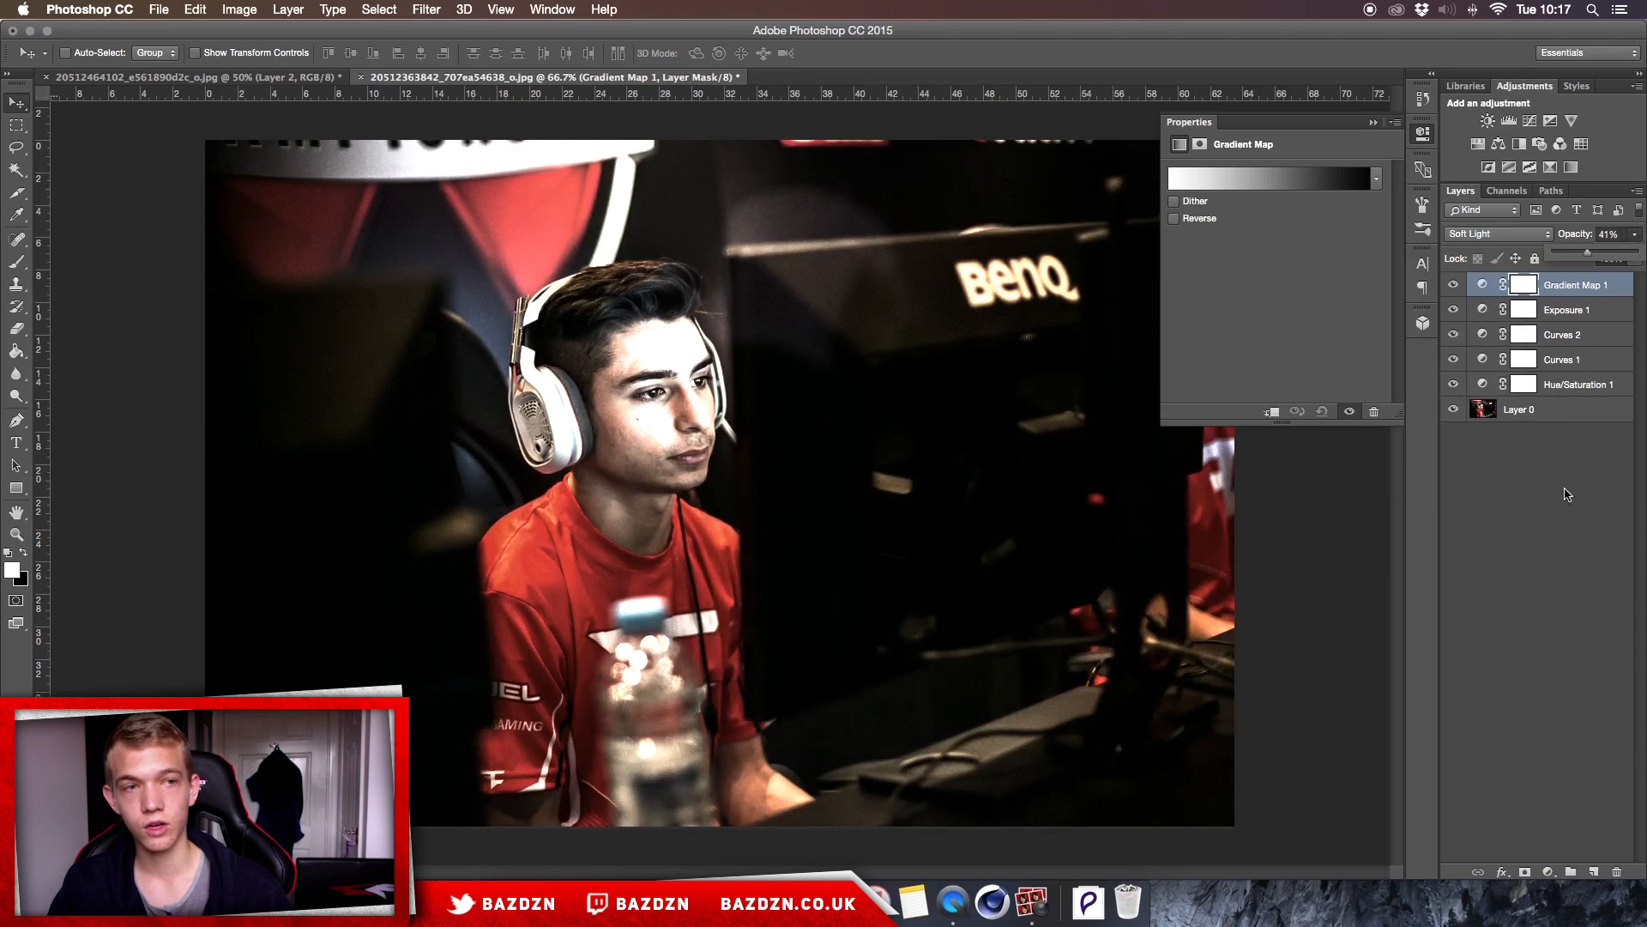
Step: Add a gradient fill layer on top, blend it as Soft Light and lower its opacity to 17%
left_click(1549, 871)
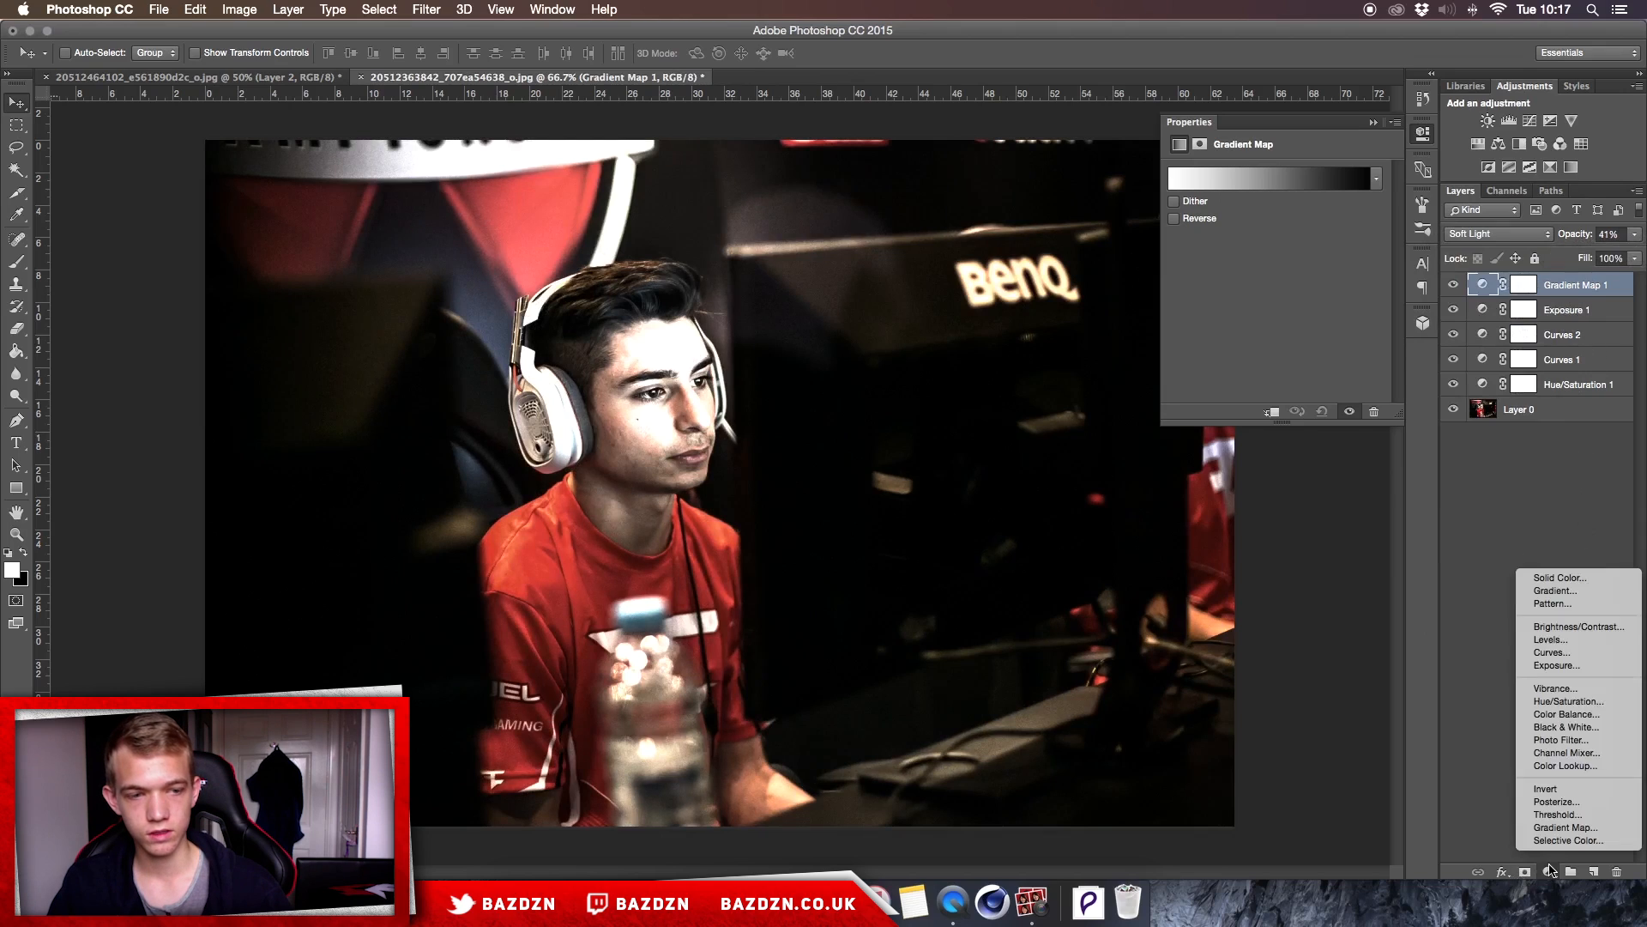
left_click(1568, 591)
left_click(1512, 252)
left_click(1488, 235)
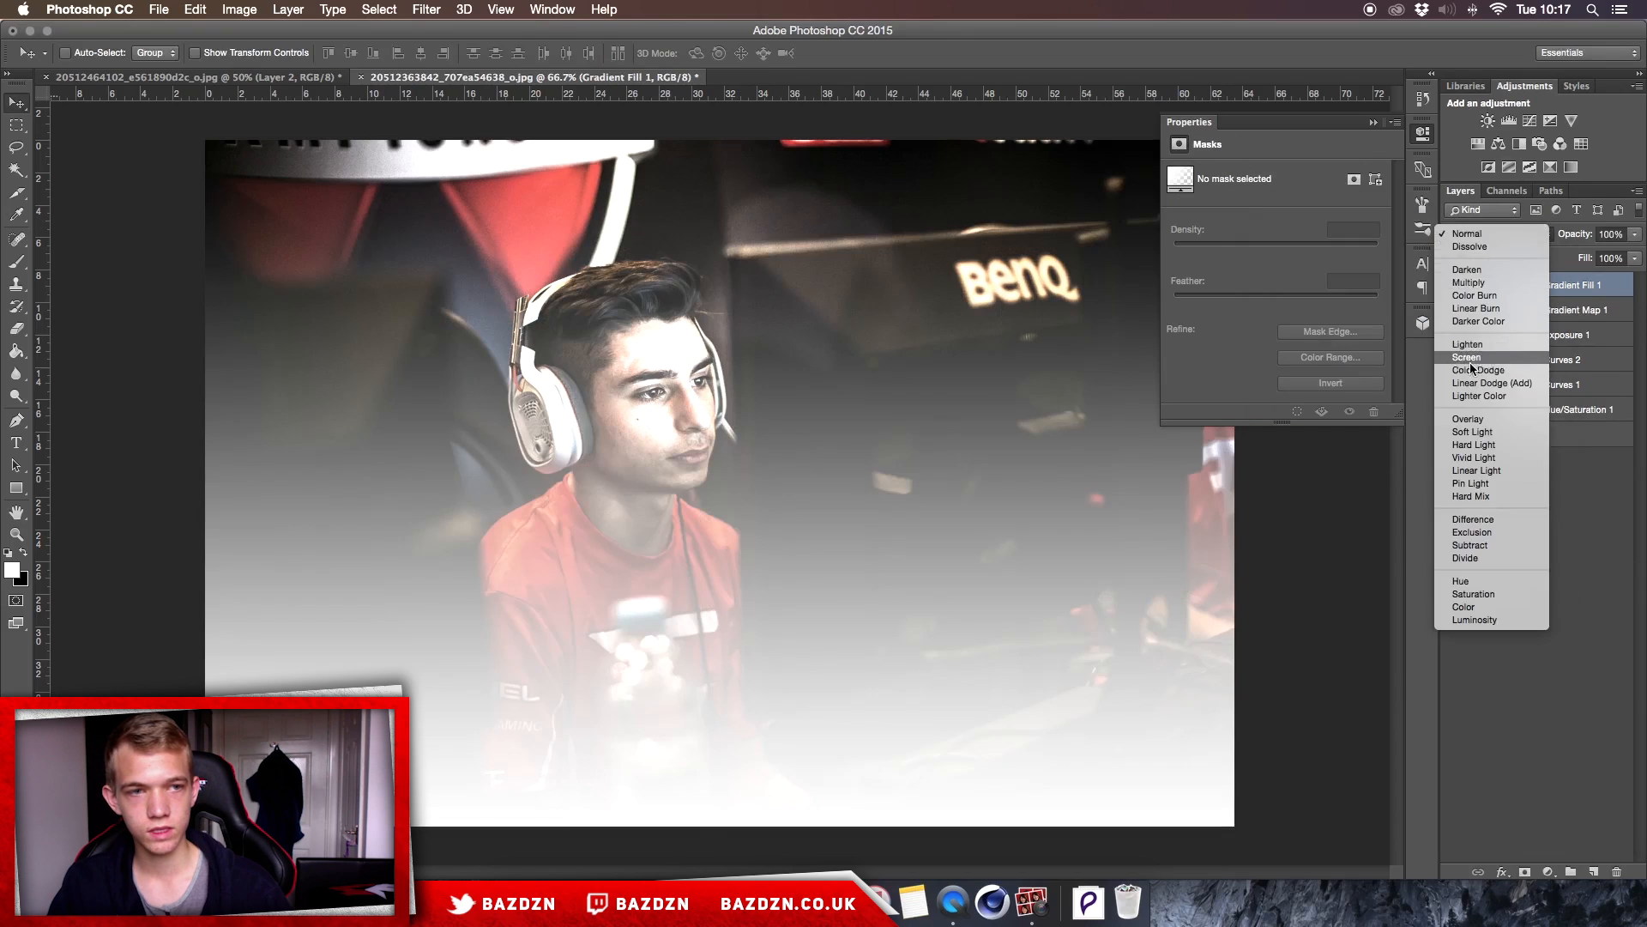
left_click(1472, 431)
left_click(1634, 235)
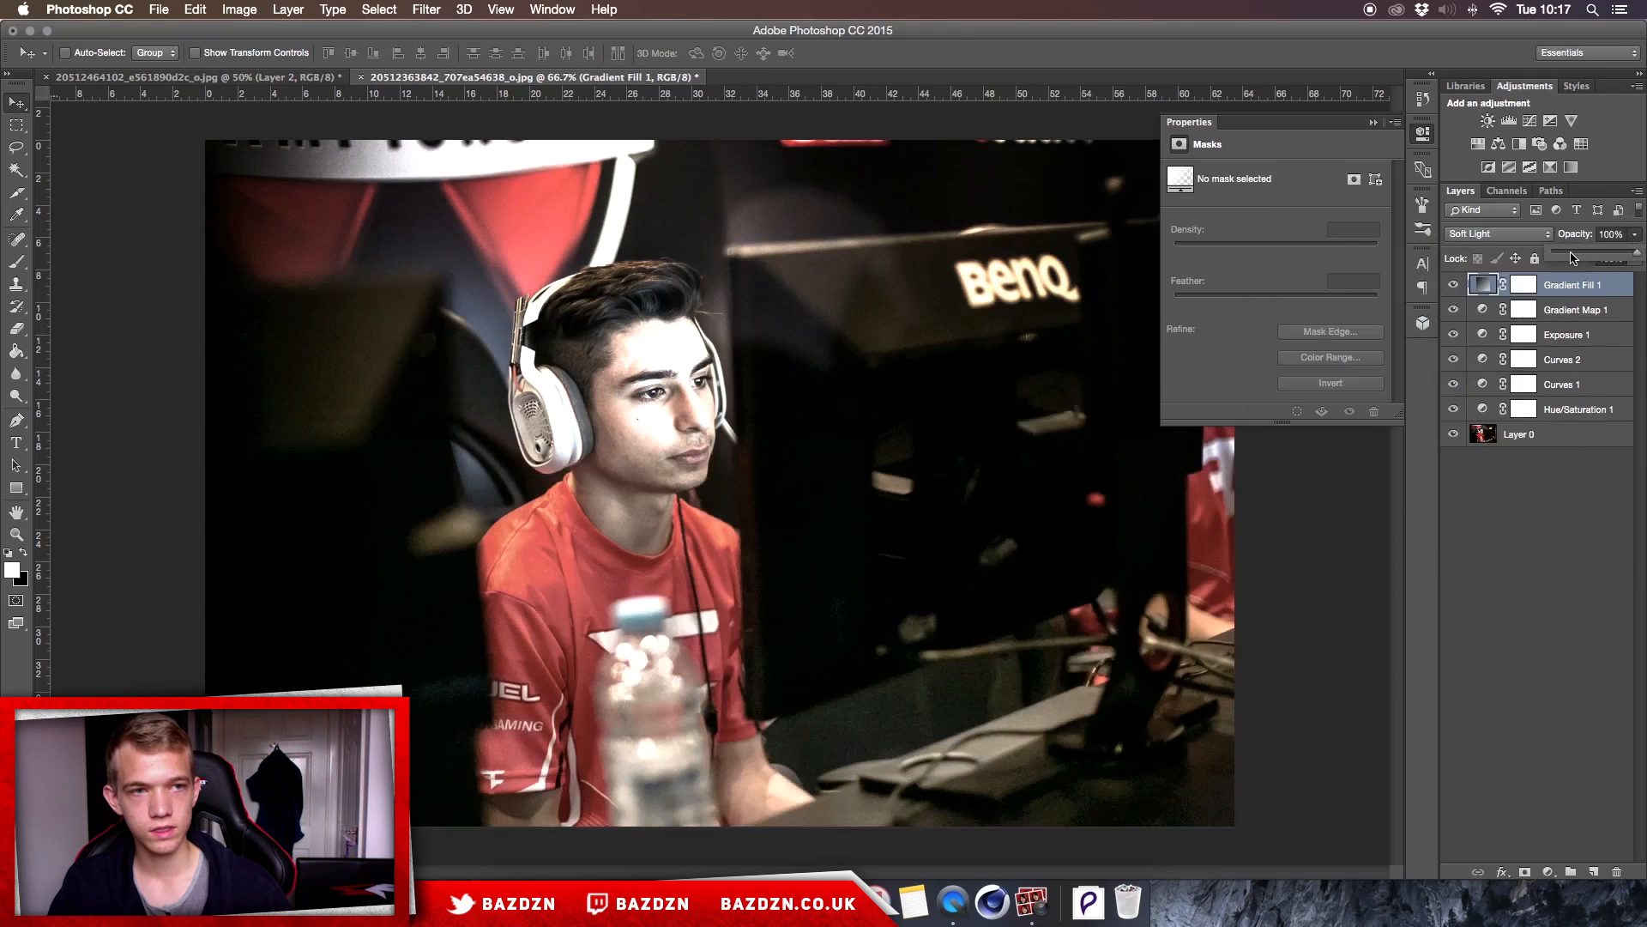
left_click_drag(1573, 252, 1567, 251)
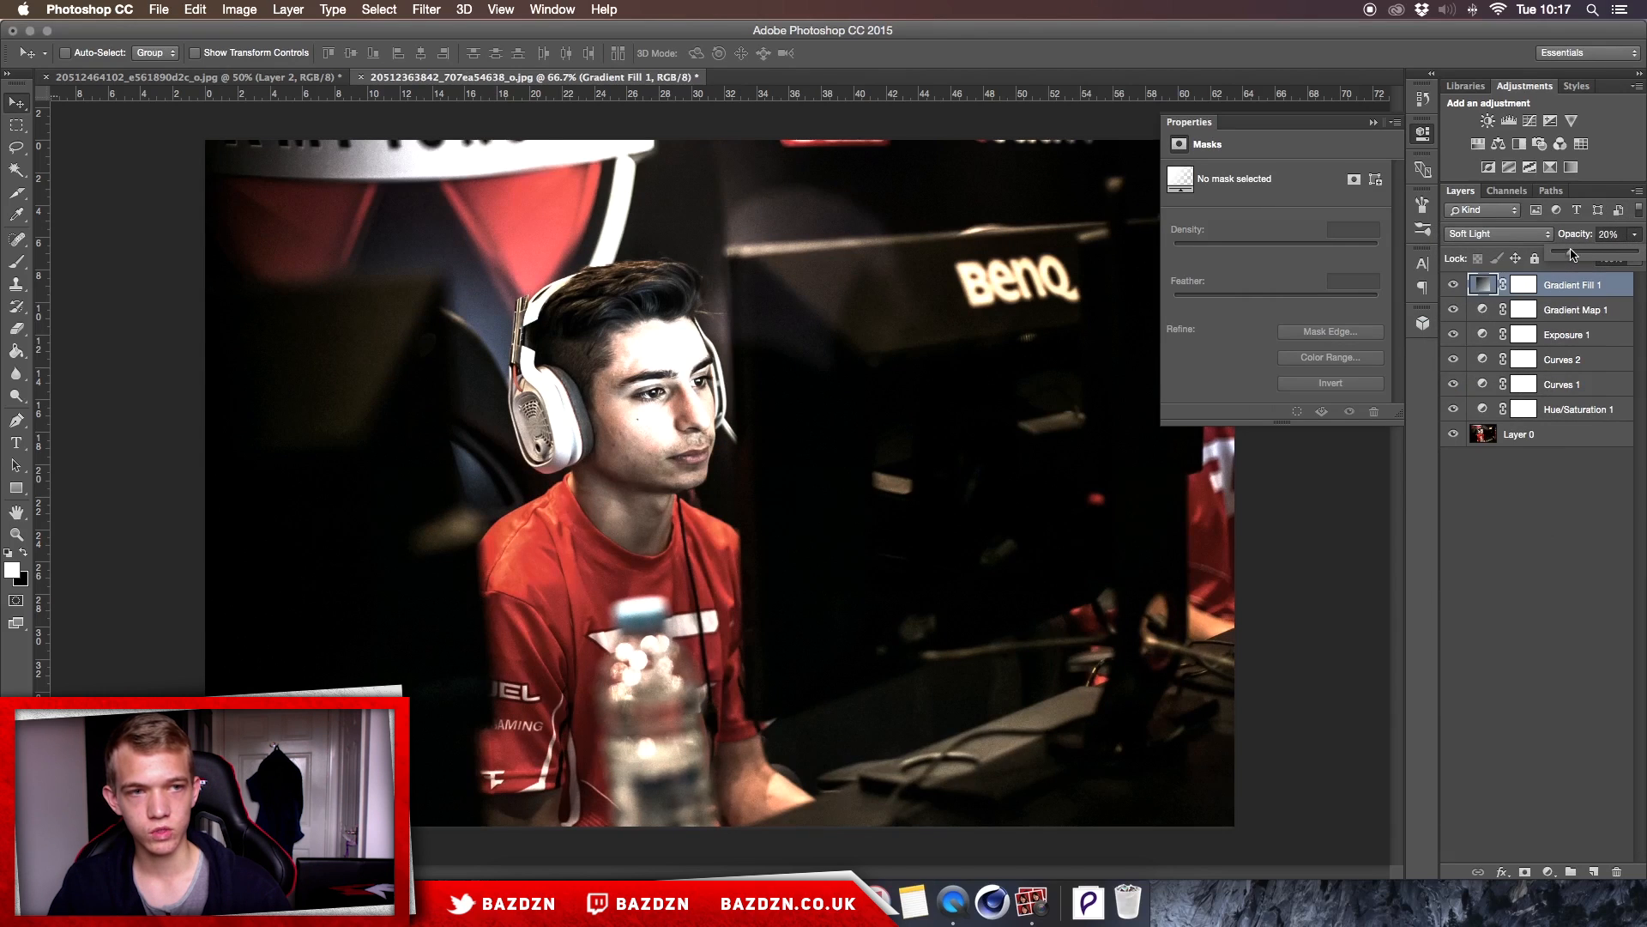
Step: Open the top gradient fill layer for editing, try several preset gradients and pick the Violet, Orange preset
left_click(1486, 289)
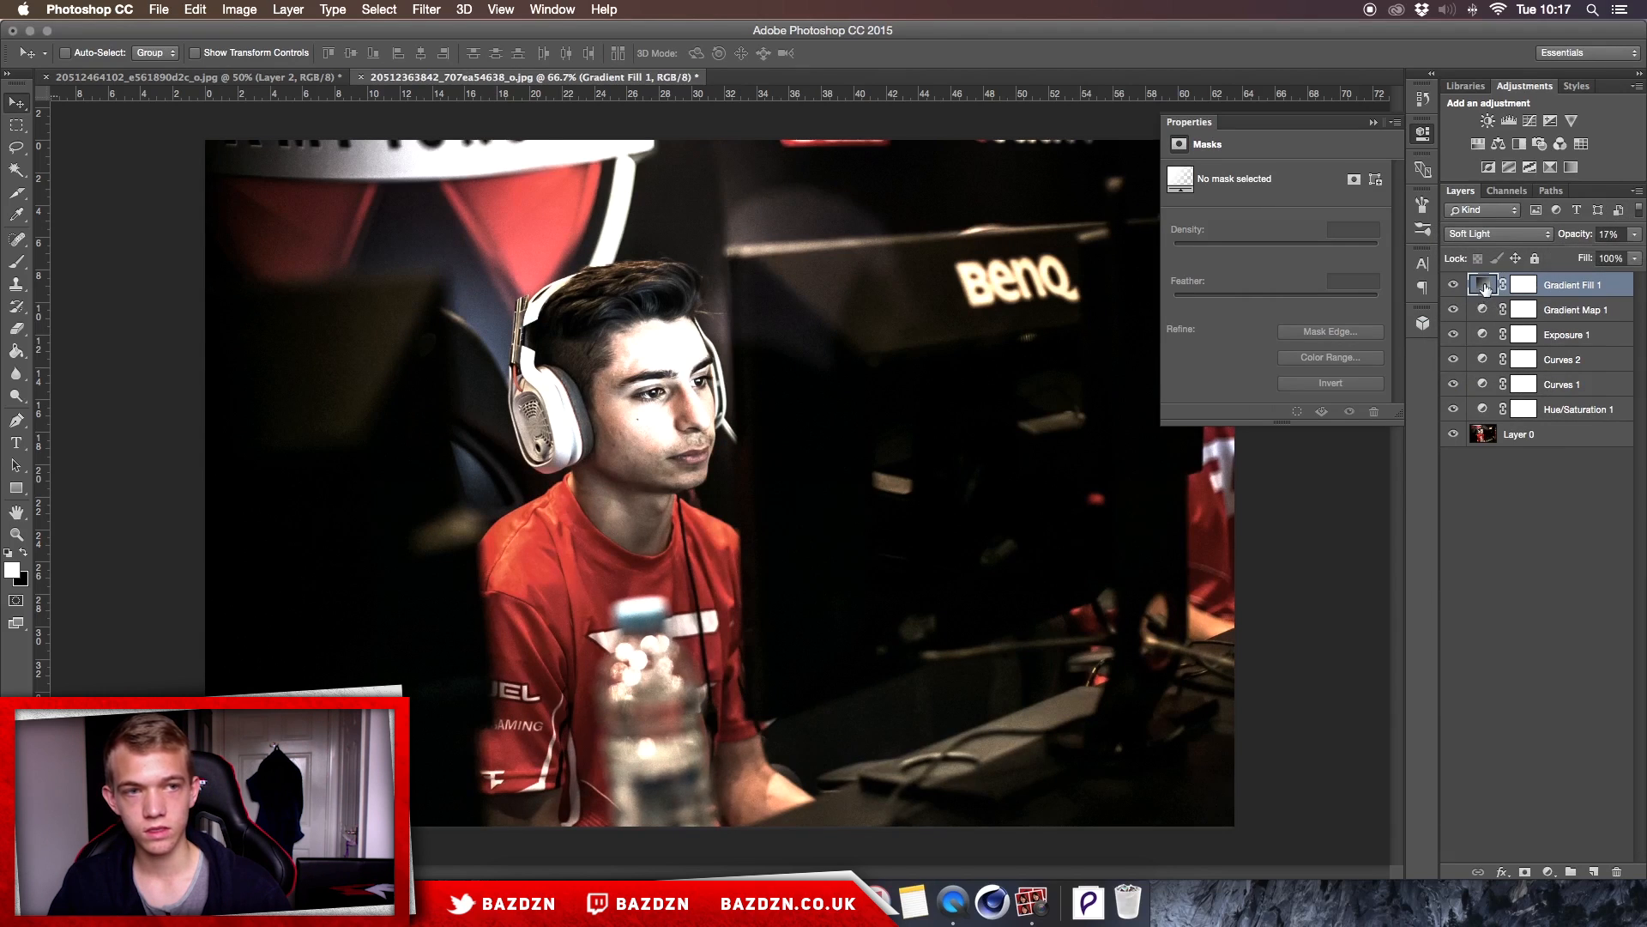
double_click(1486, 288)
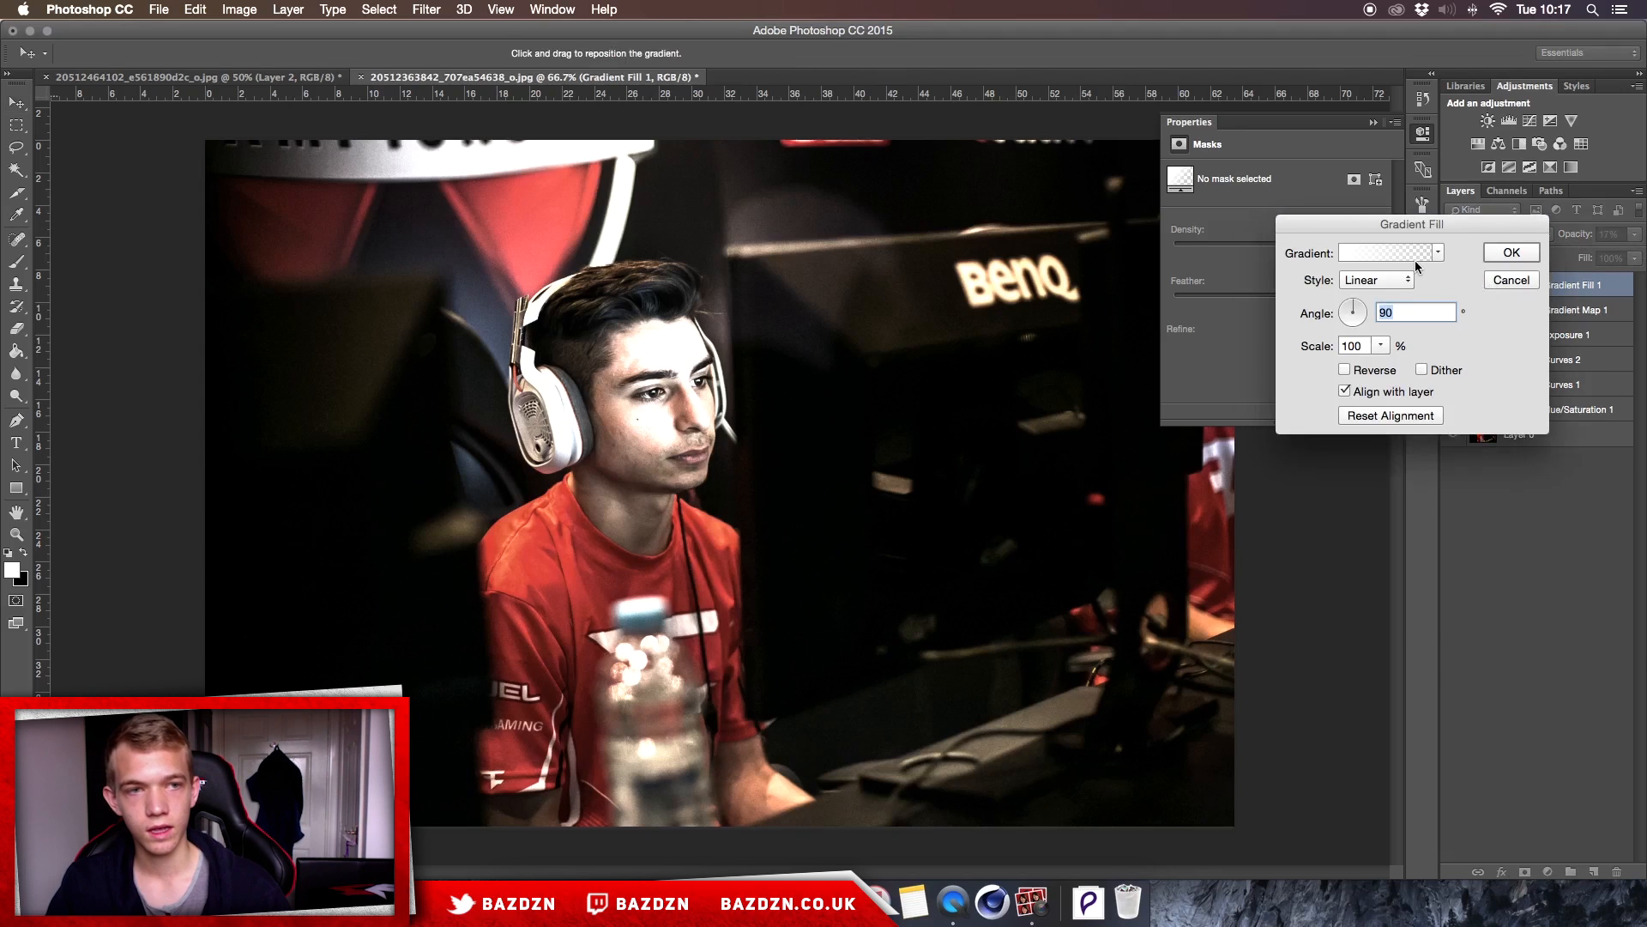
left_click(1414, 252)
left_click(1414, 246)
left_click(1387, 246)
left_click(1470, 246)
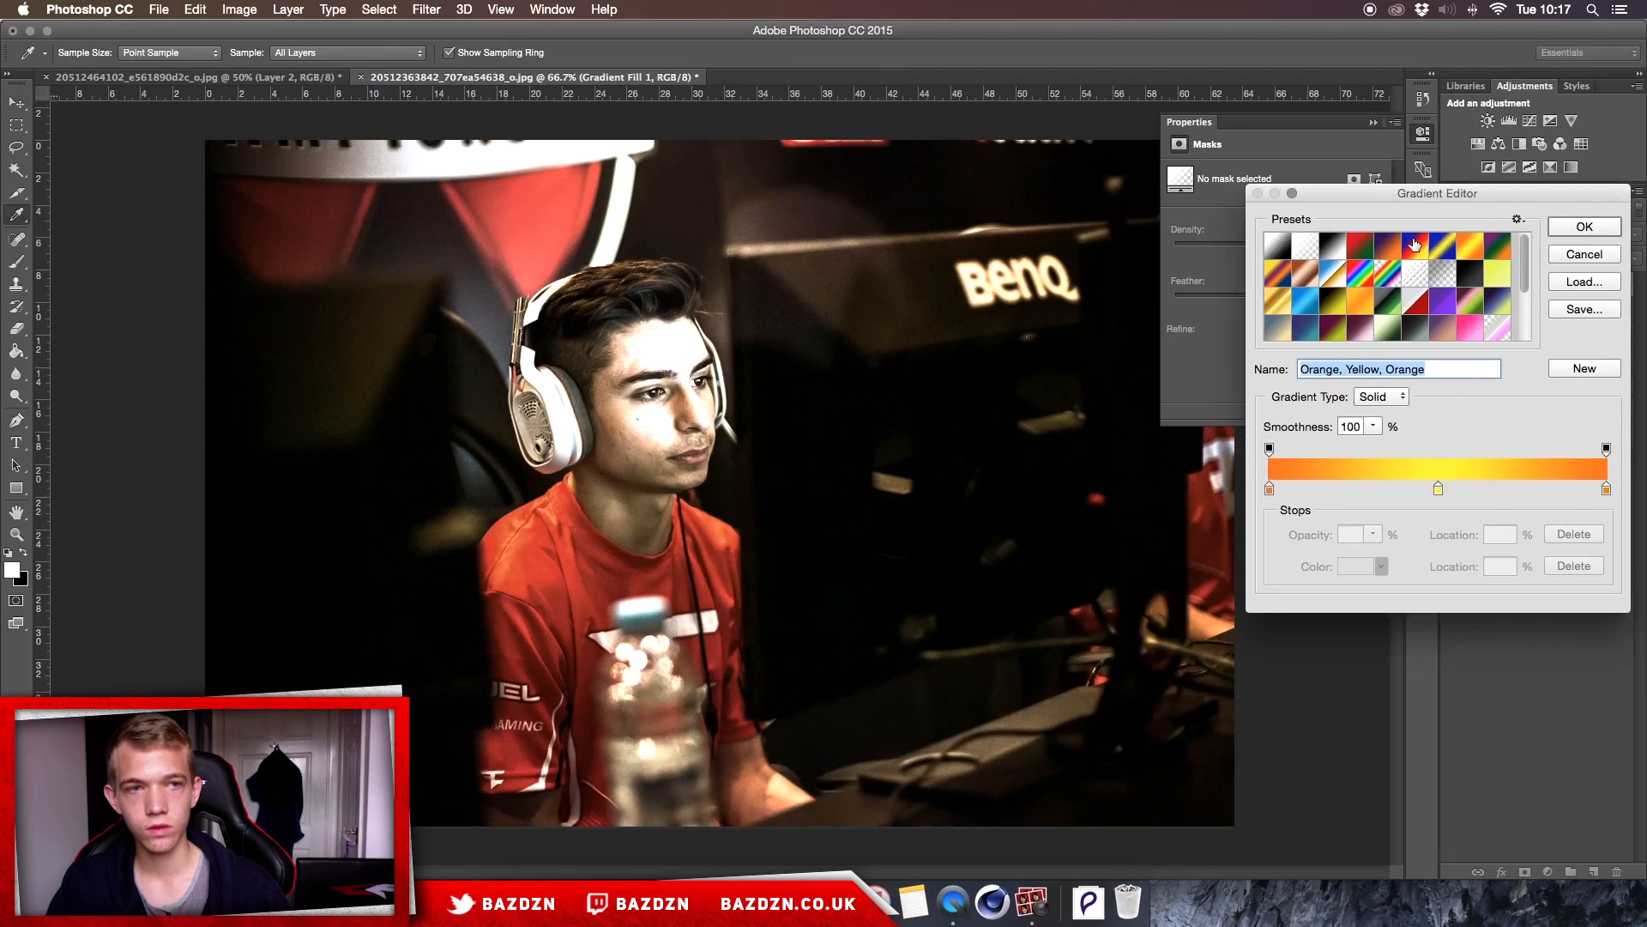
left_click(1497, 251)
left_click(1494, 276)
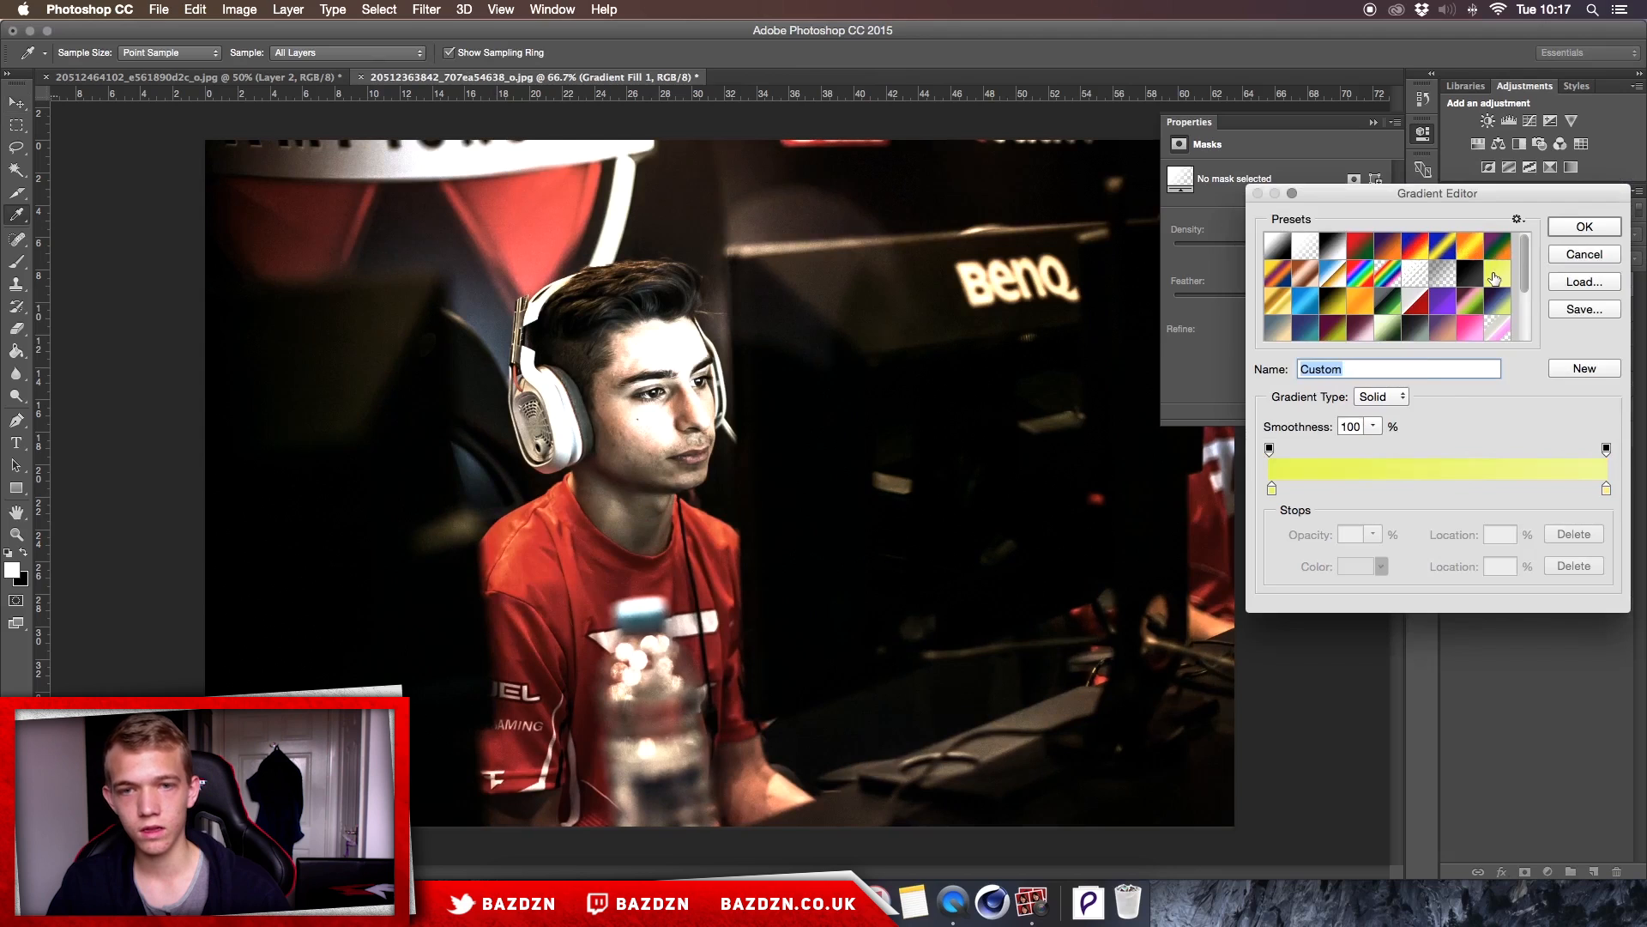
left_click(1357, 275)
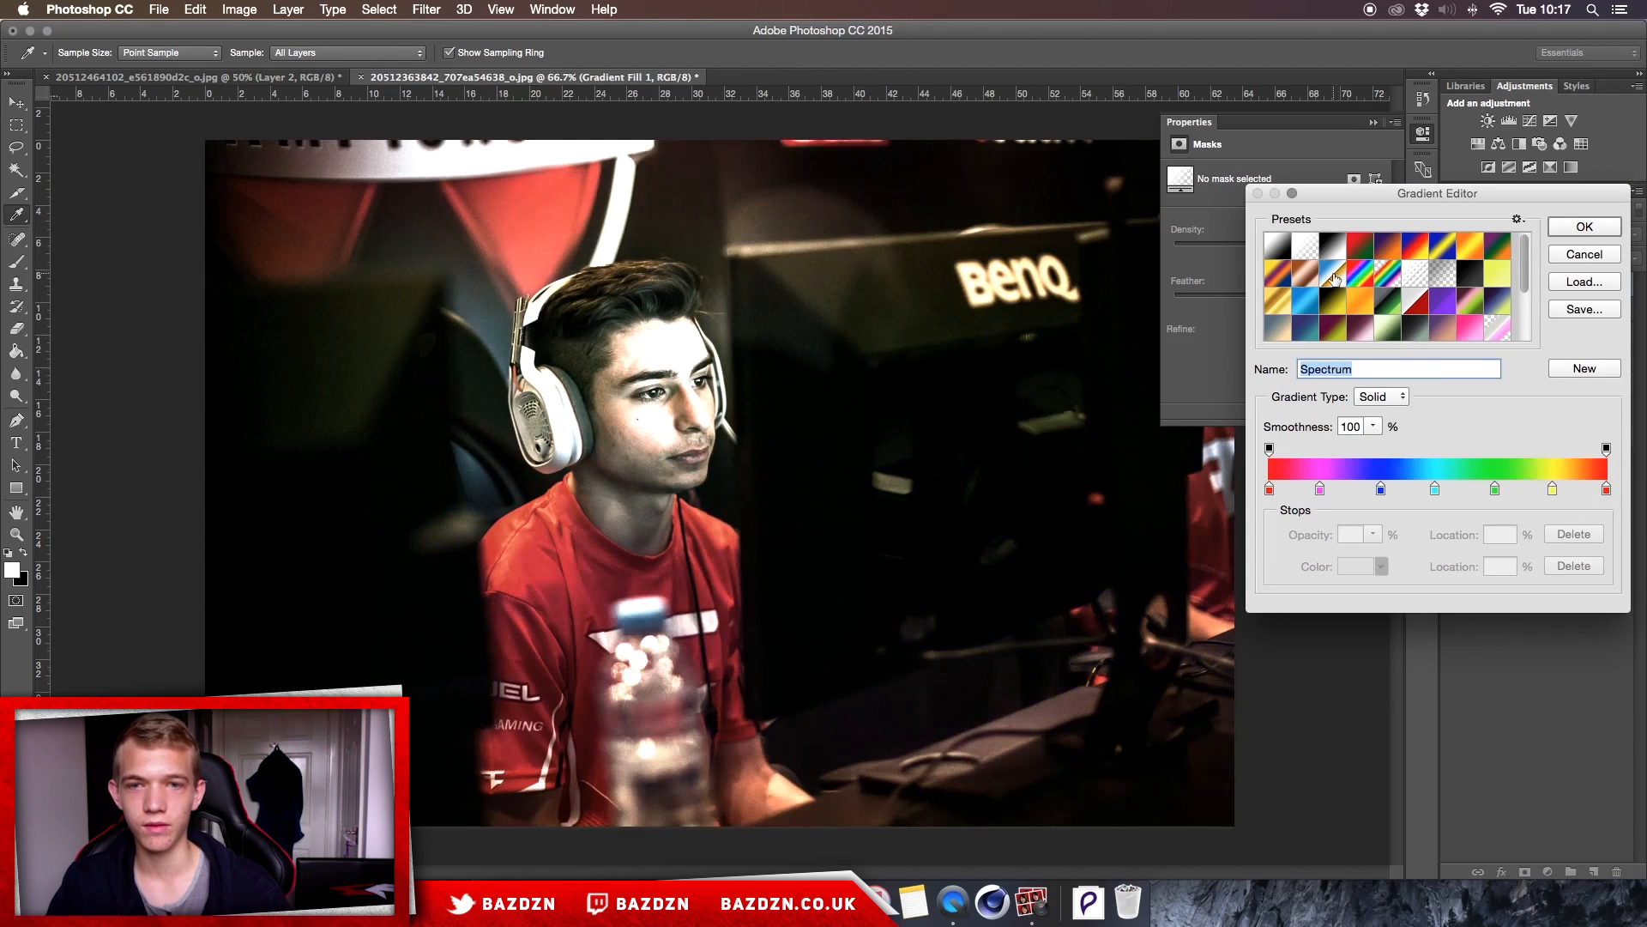
left_click(1308, 275)
left_click(1279, 274)
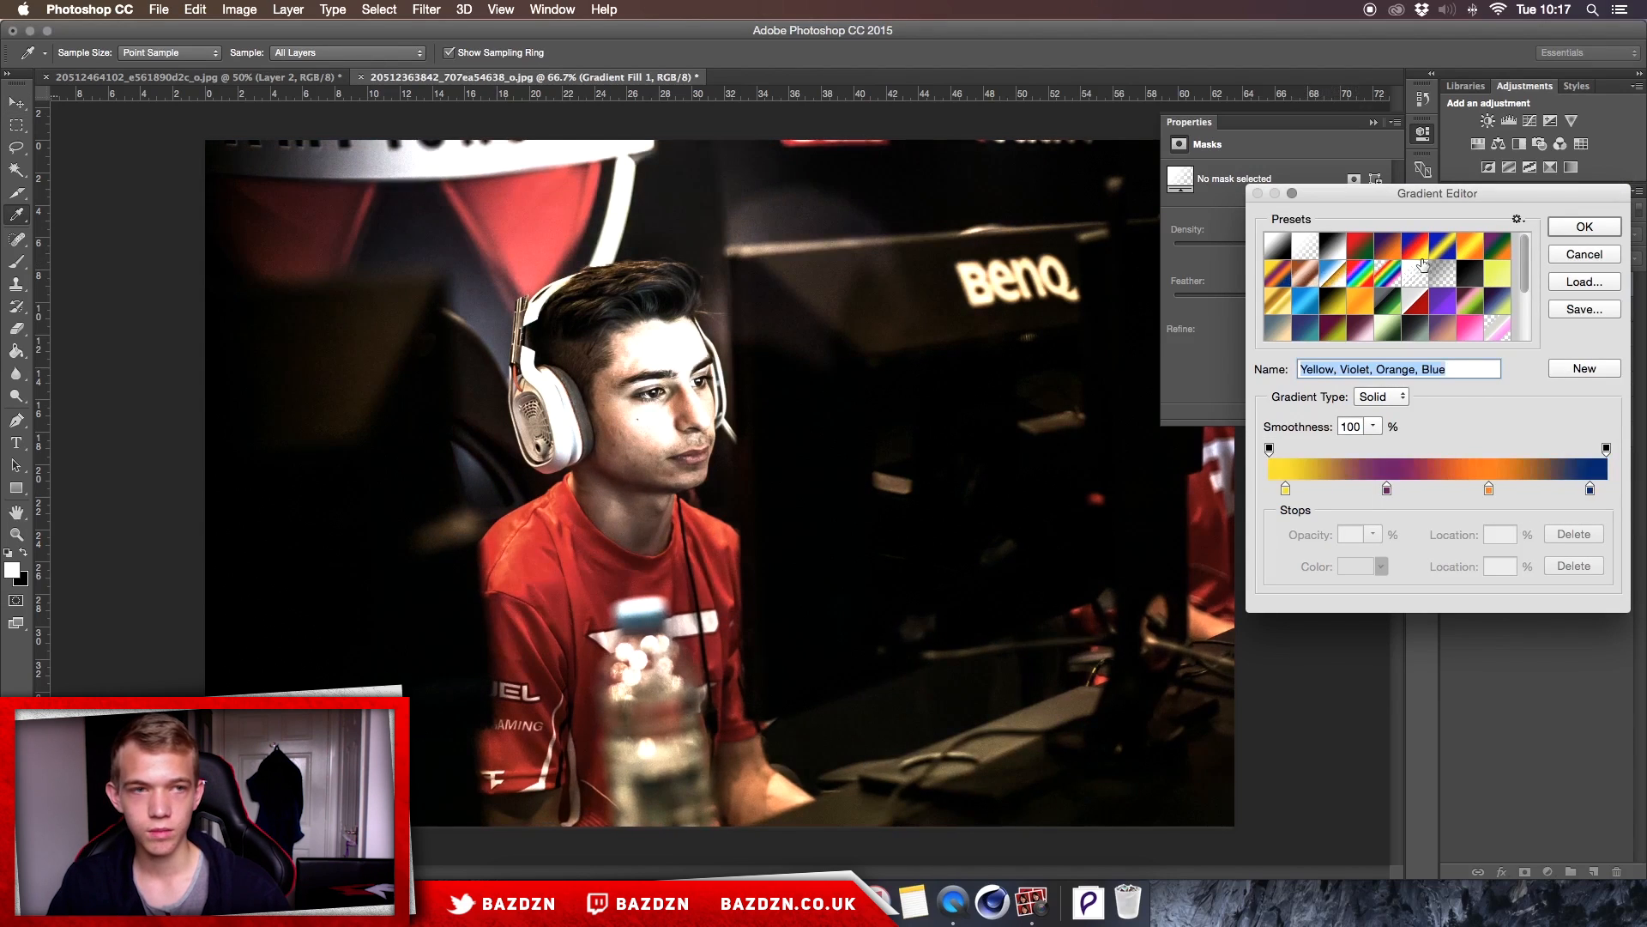
left_click(1392, 253)
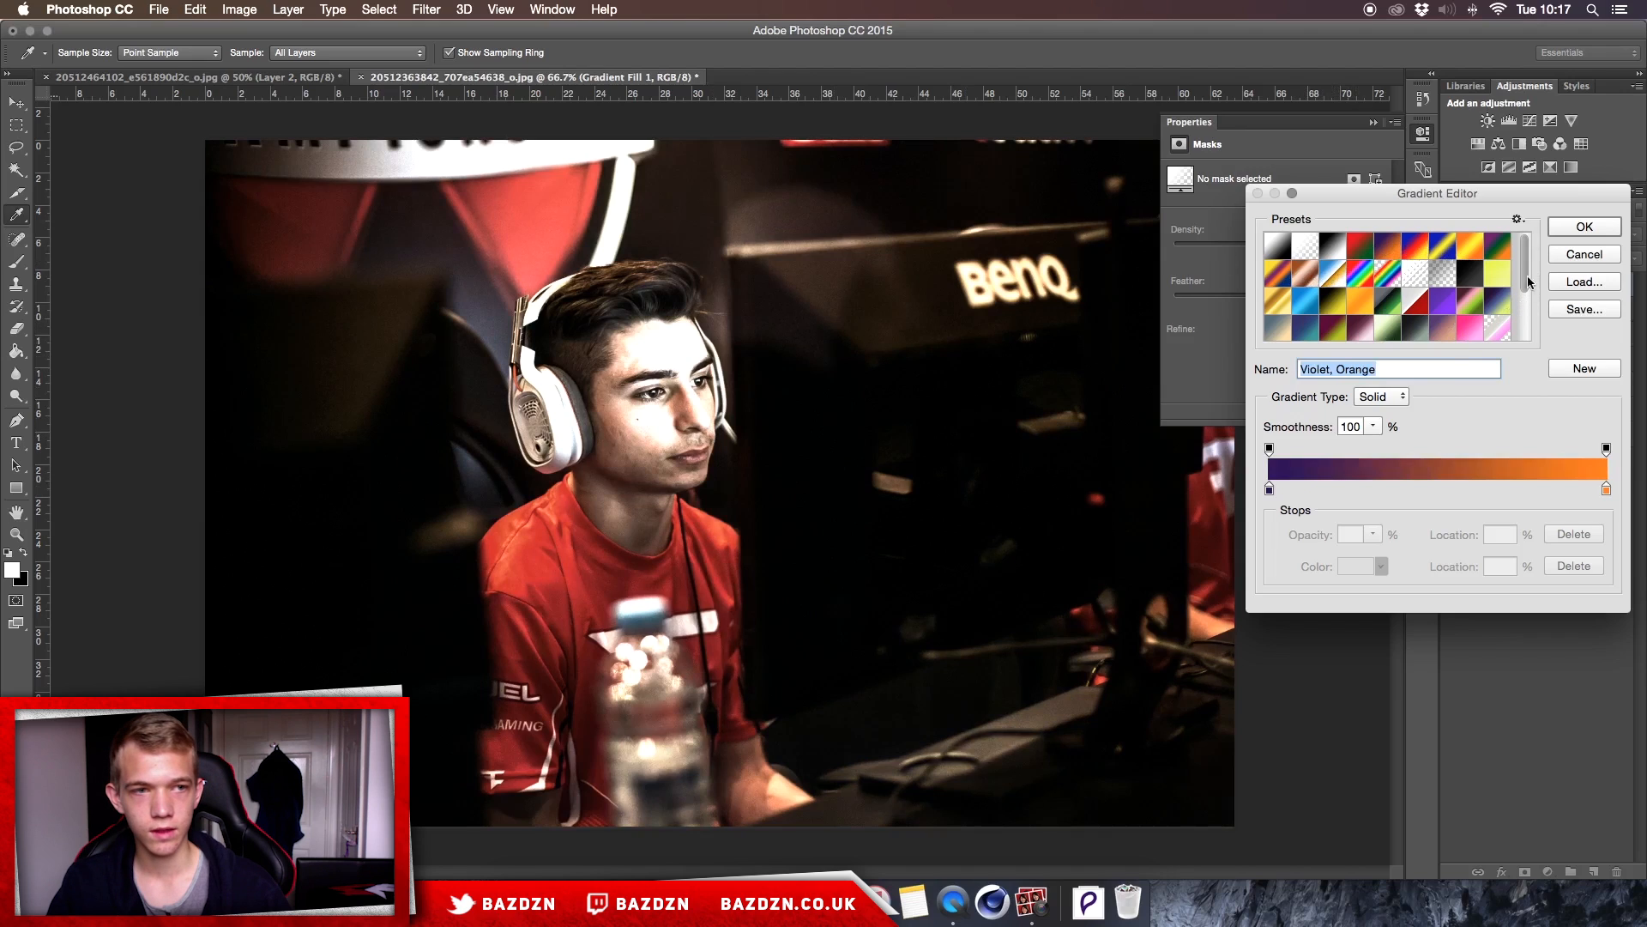
Step: Recolour the gradient's violet start stop to a dark red
double_click(1270, 490)
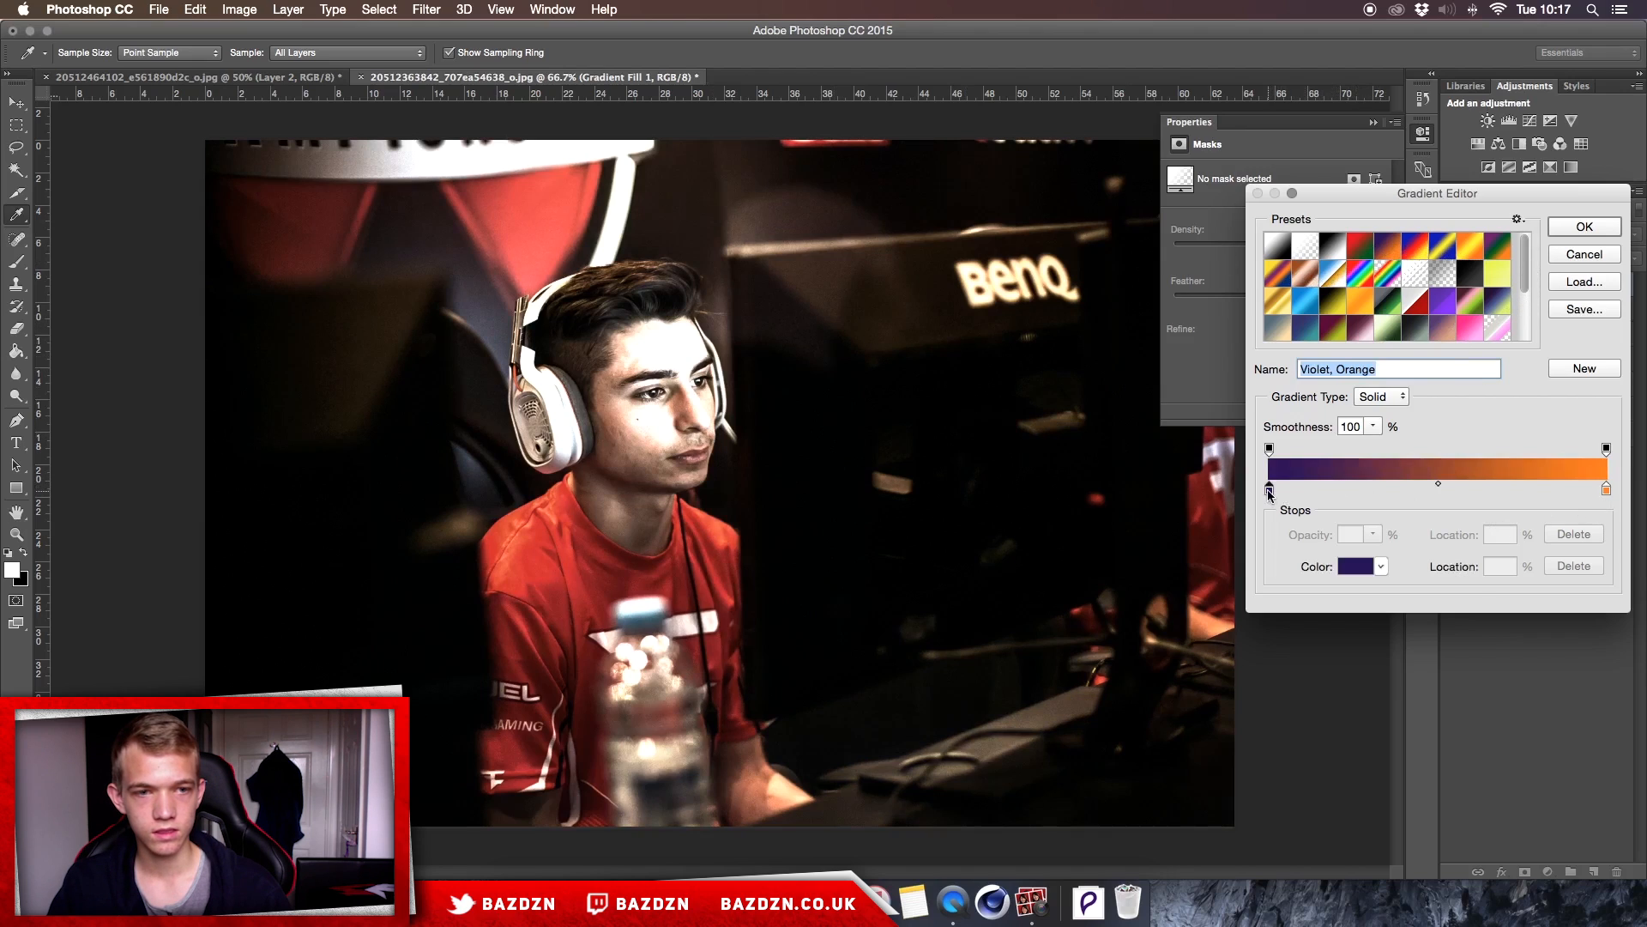
left_click_drag(1383, 337, 1386, 319)
left_click_drag(1338, 460, 1368, 397)
left_click(1546, 313)
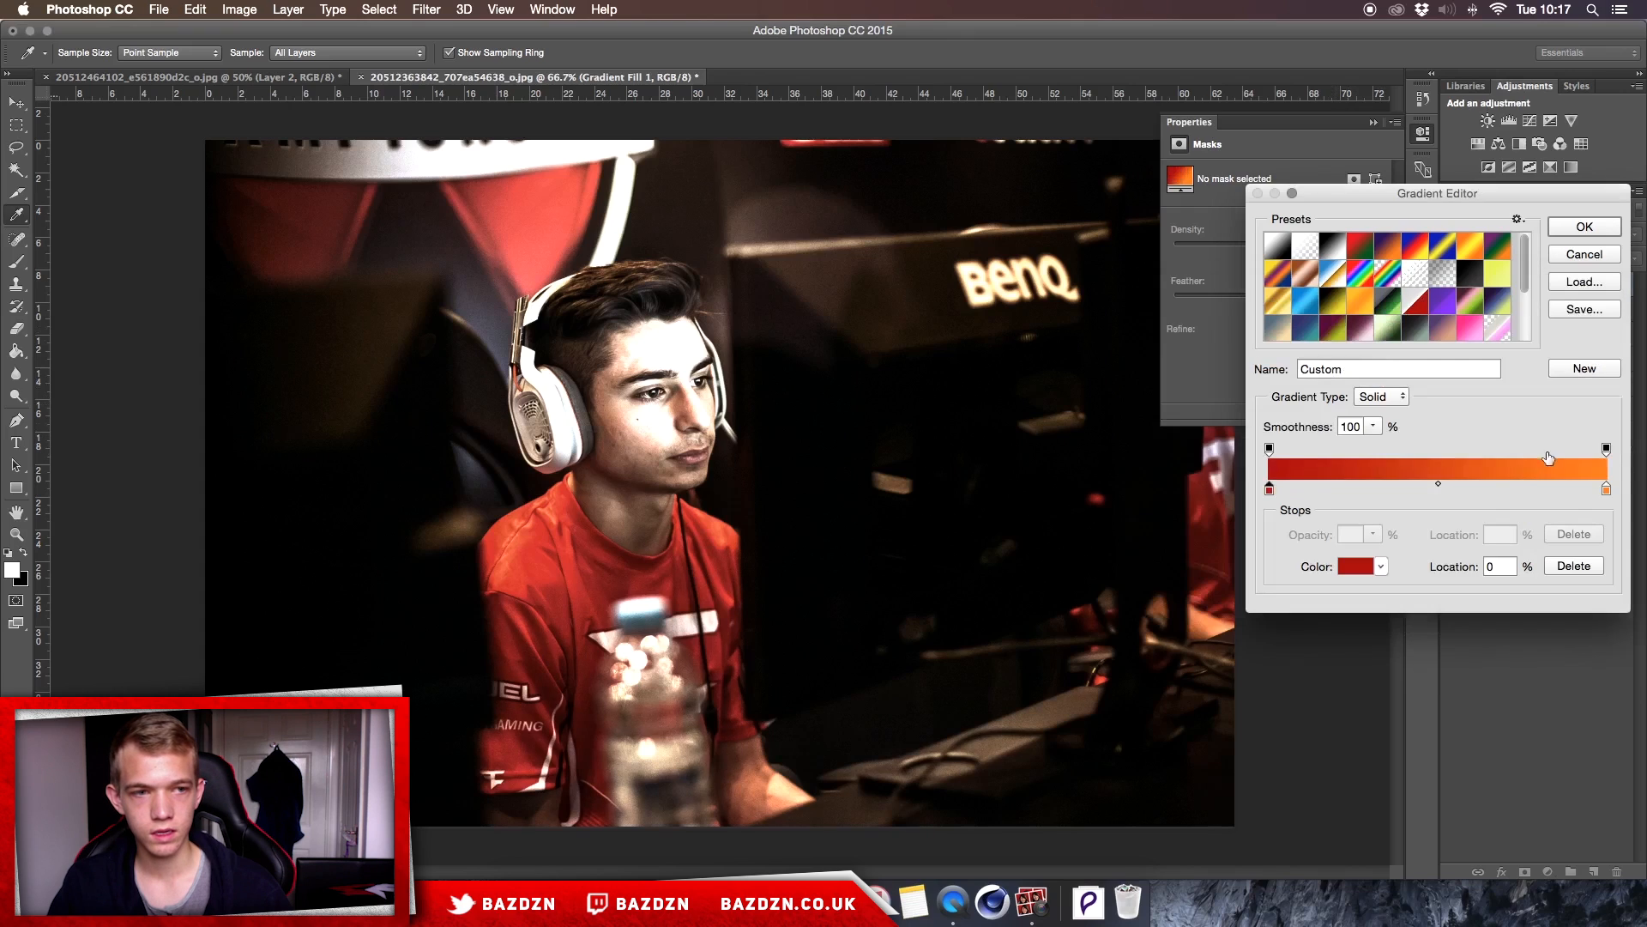
Step: Recolour the gradient's orange end stop to a matching dark red and apply the edited gradient fill
double_click(1606, 489)
left_click_drag(1388, 321, 1388, 316)
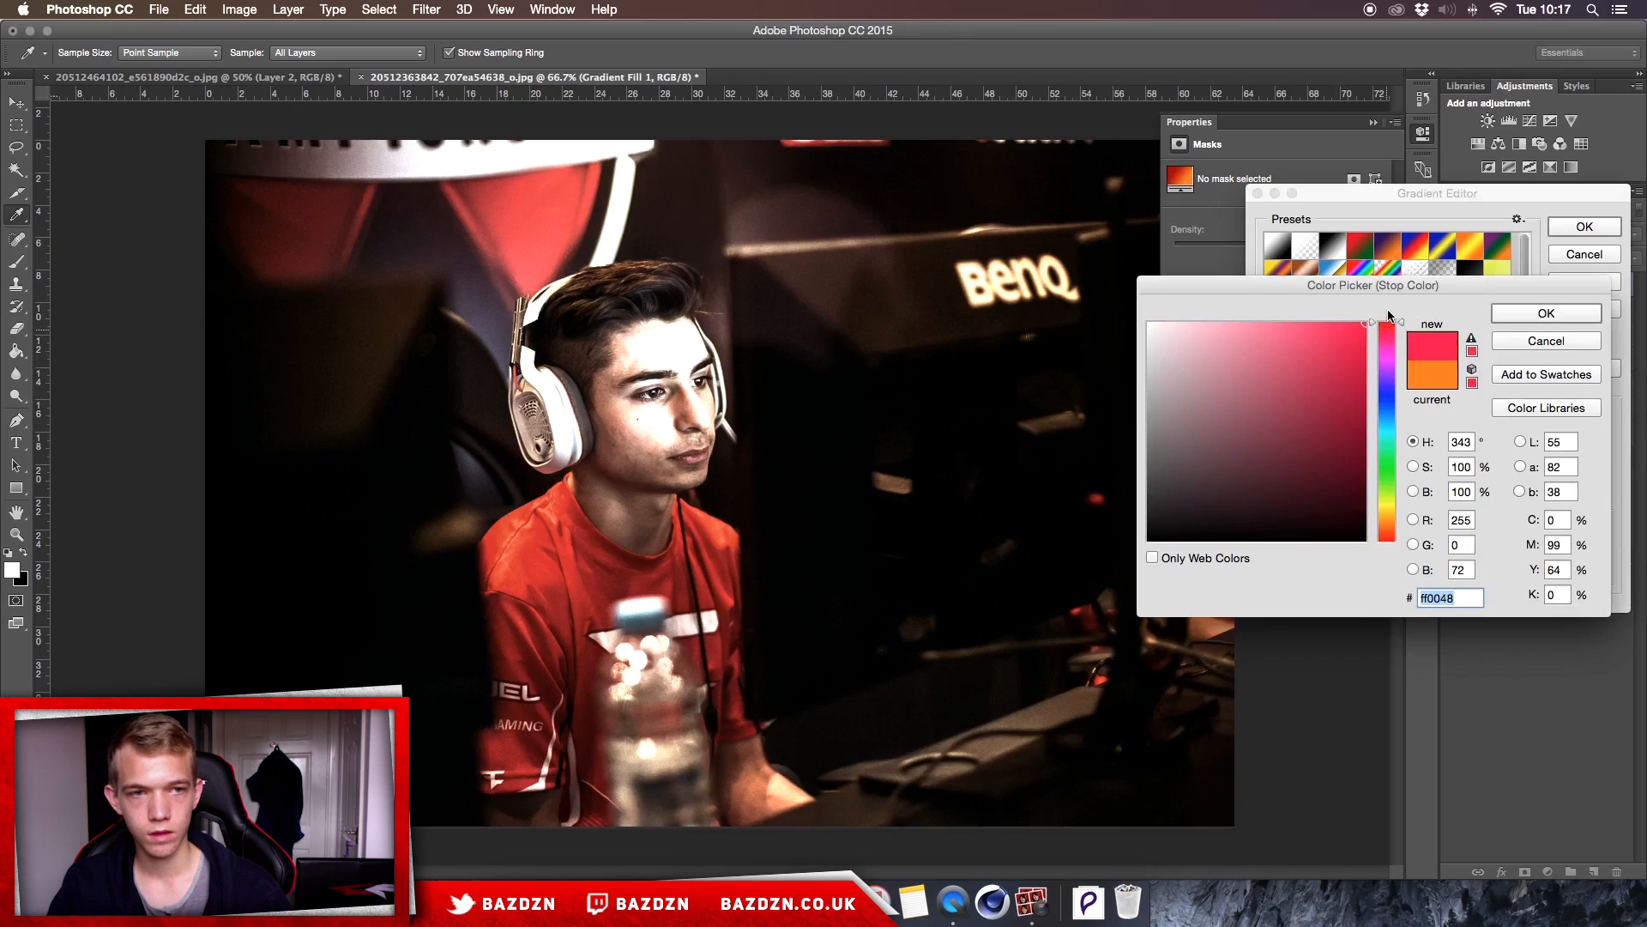
mouse_move(1359, 377)
left_mouse_down()
mouse_move(1345, 460)
mouse_move(1352, 368)
mouse_move(1351, 407)
left_mouse_up()
key("Return")
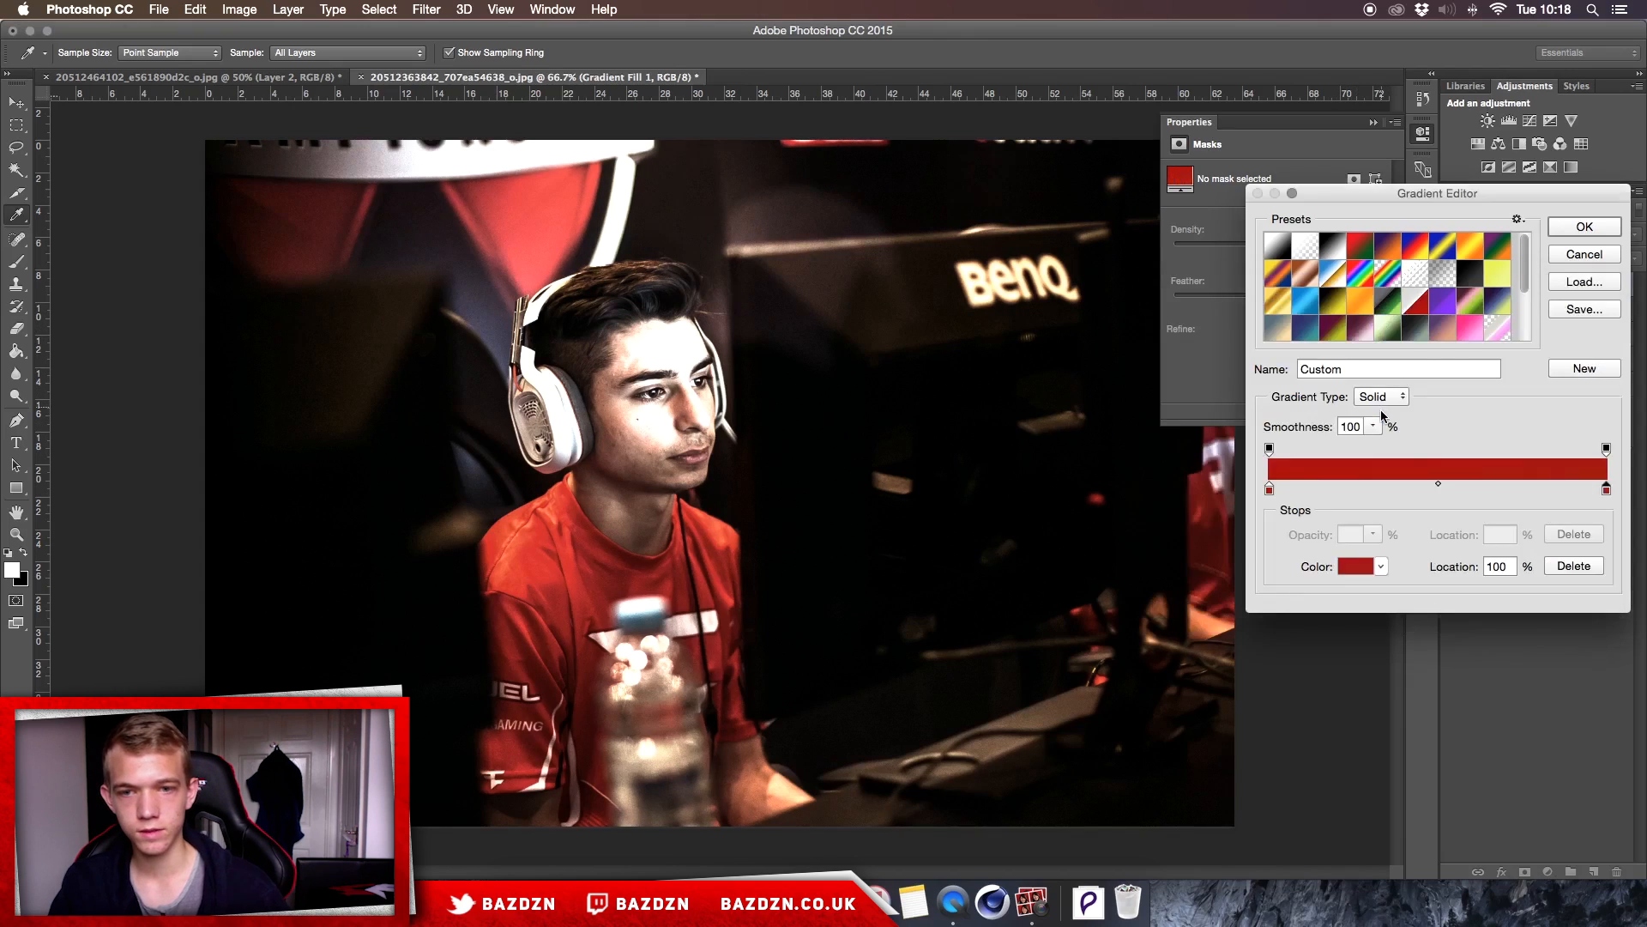
key("Return")
left_click(1523, 251)
Step: Add a Black & White adjustment layer directly above the photo layer with reds, yellows, greens, cyans and blues set to 0
left_click(1548, 433)
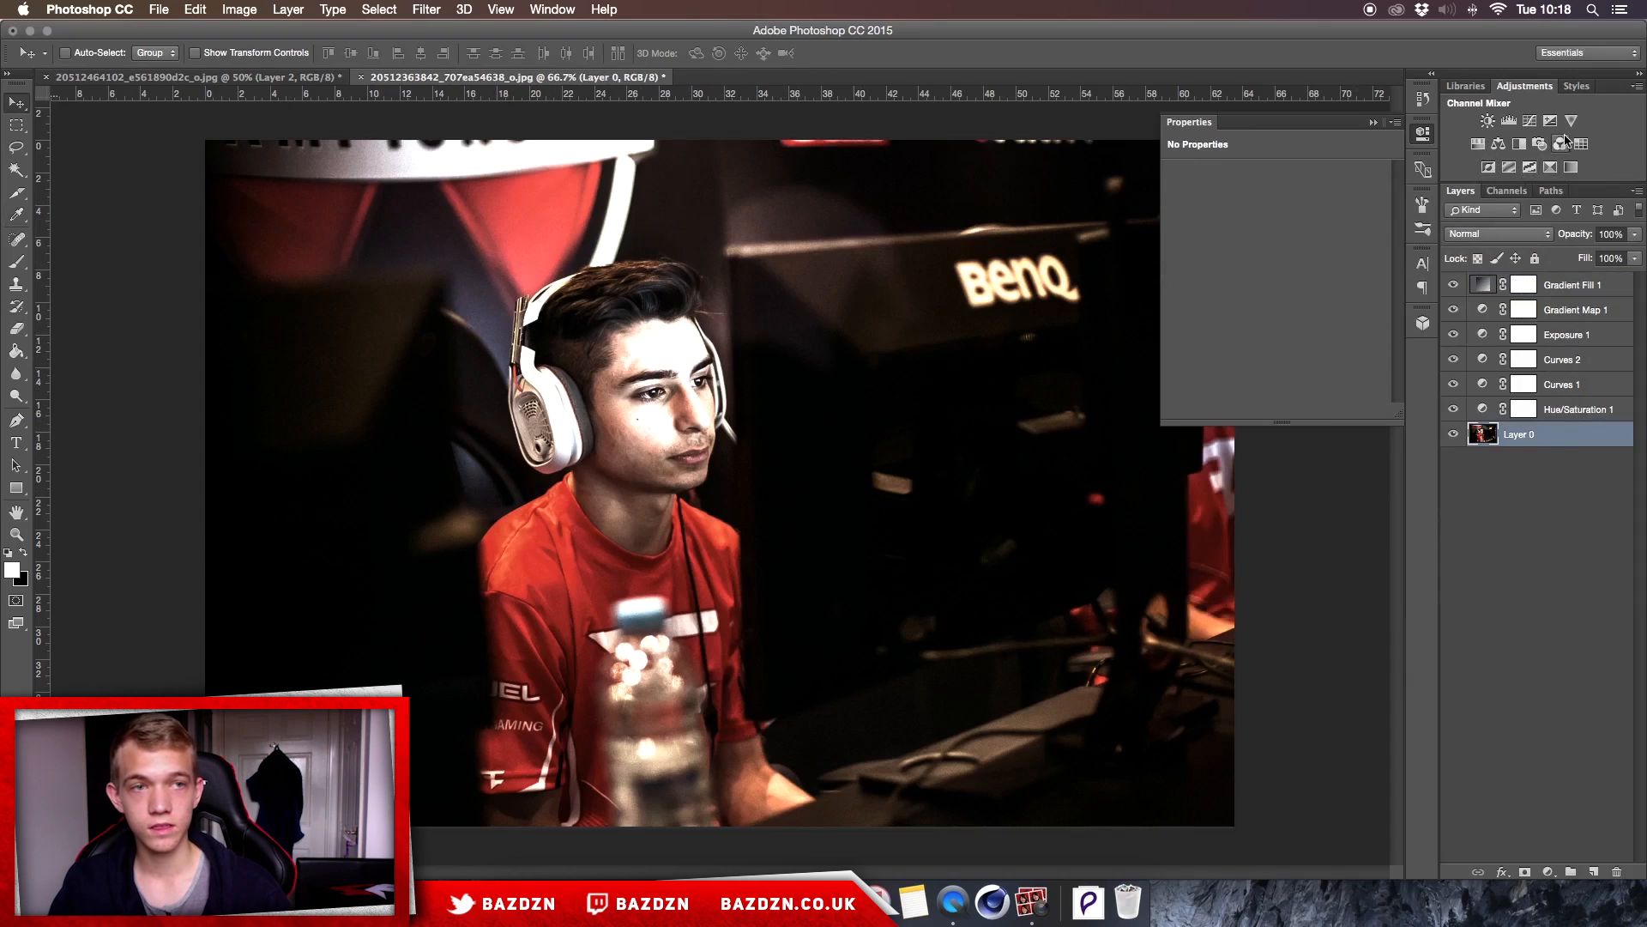
left_click(1518, 143)
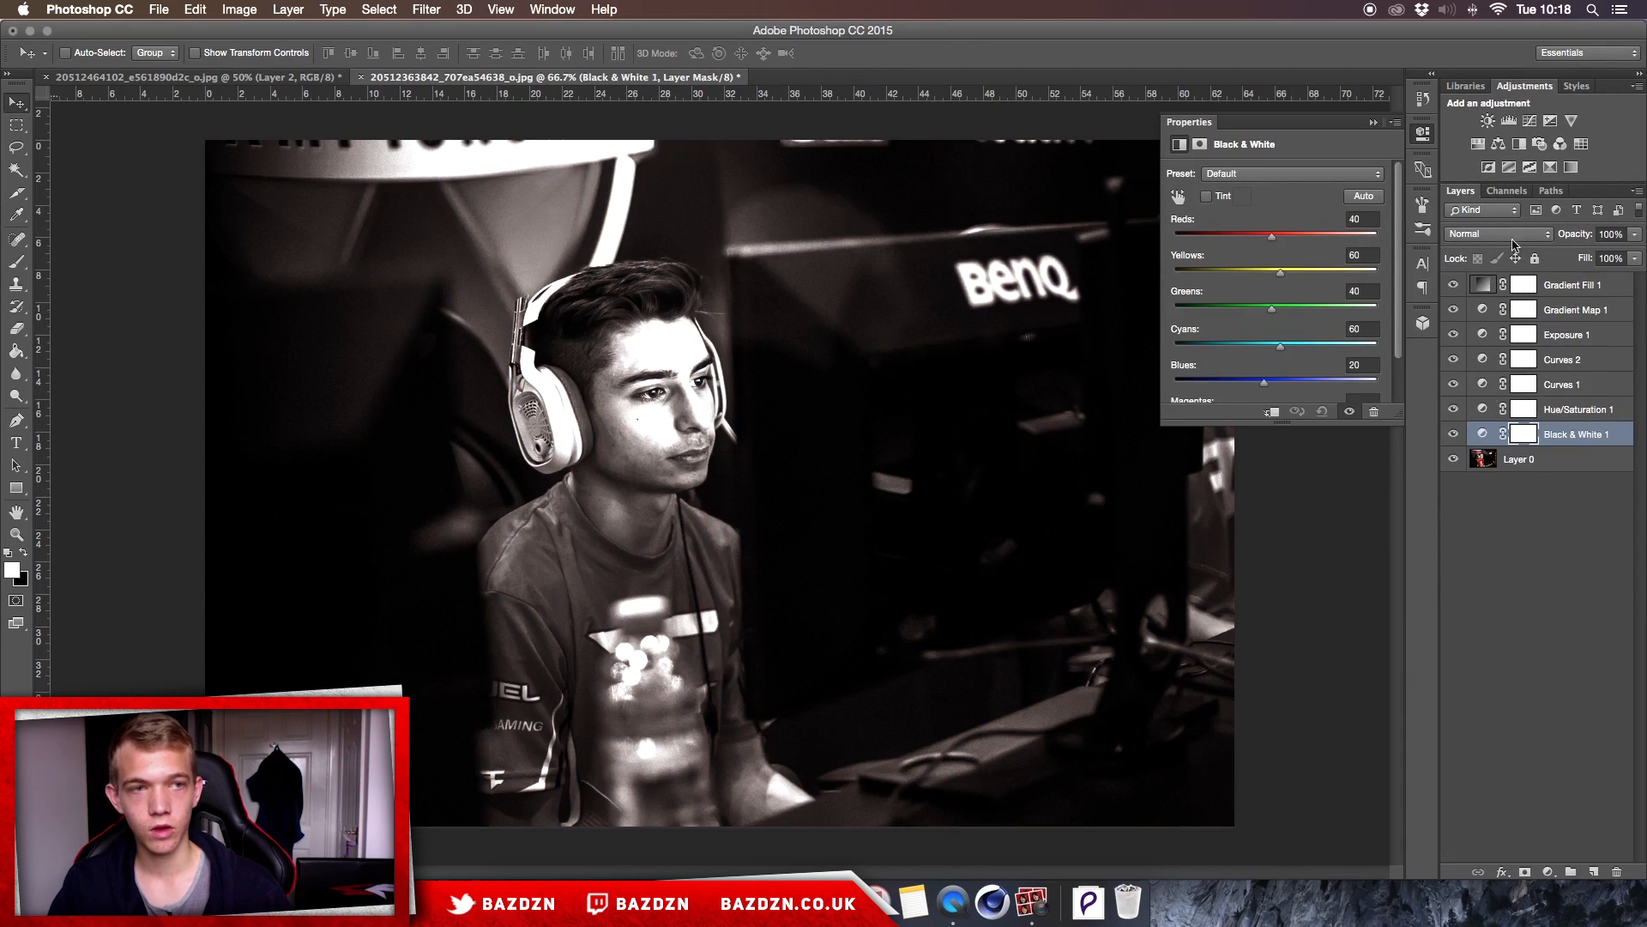
left_click(1360, 220)
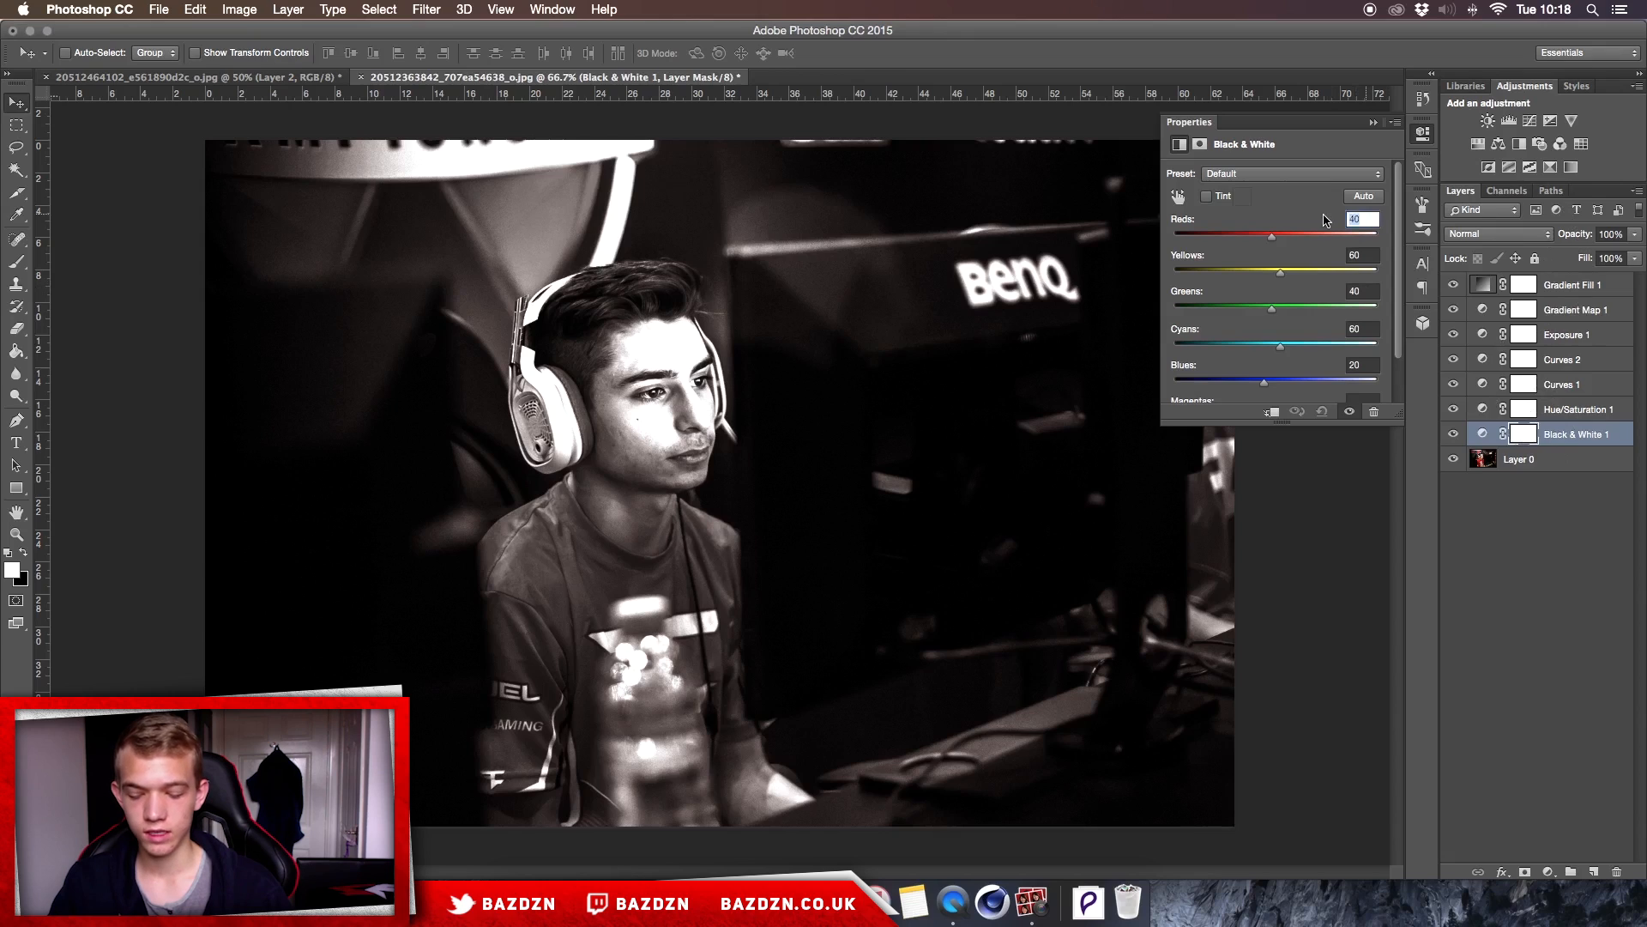
type("0")
key("Tab")
type("0")
key("Tab")
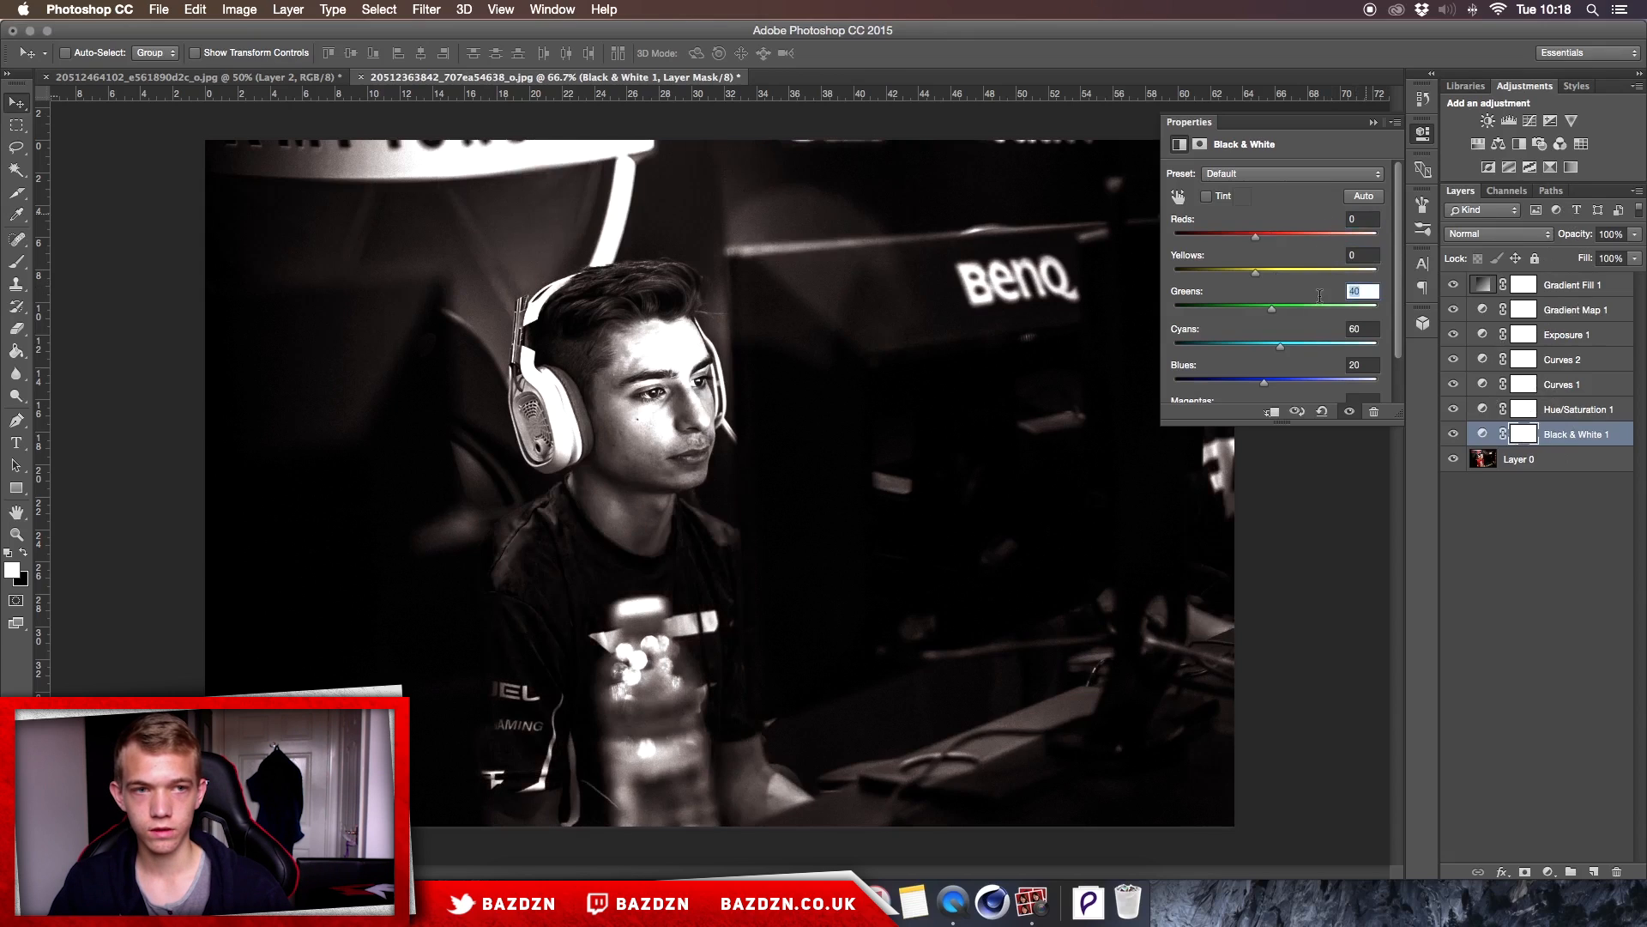
type("0")
key("Tab")
type("0")
key("Tab")
type("0")
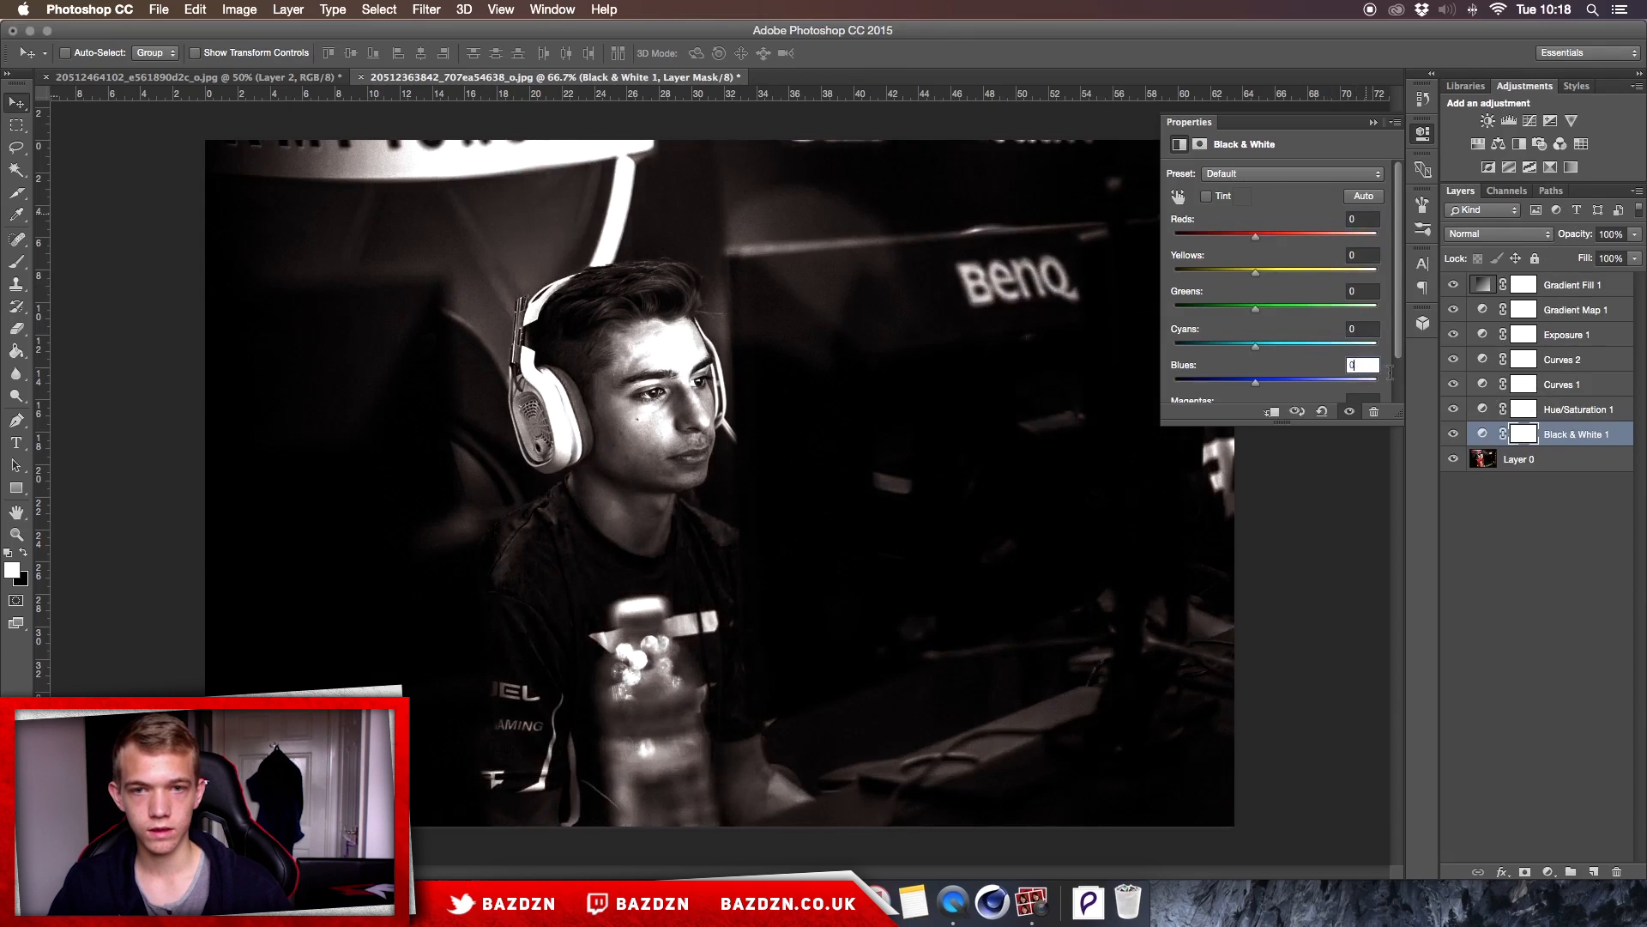
Step: Lower the Black & White adjustment layer's opacity to 49%
left_click(1512, 496)
left_click(1583, 435)
left_click(1634, 234)
left_click_drag(1595, 256, 1601, 257)
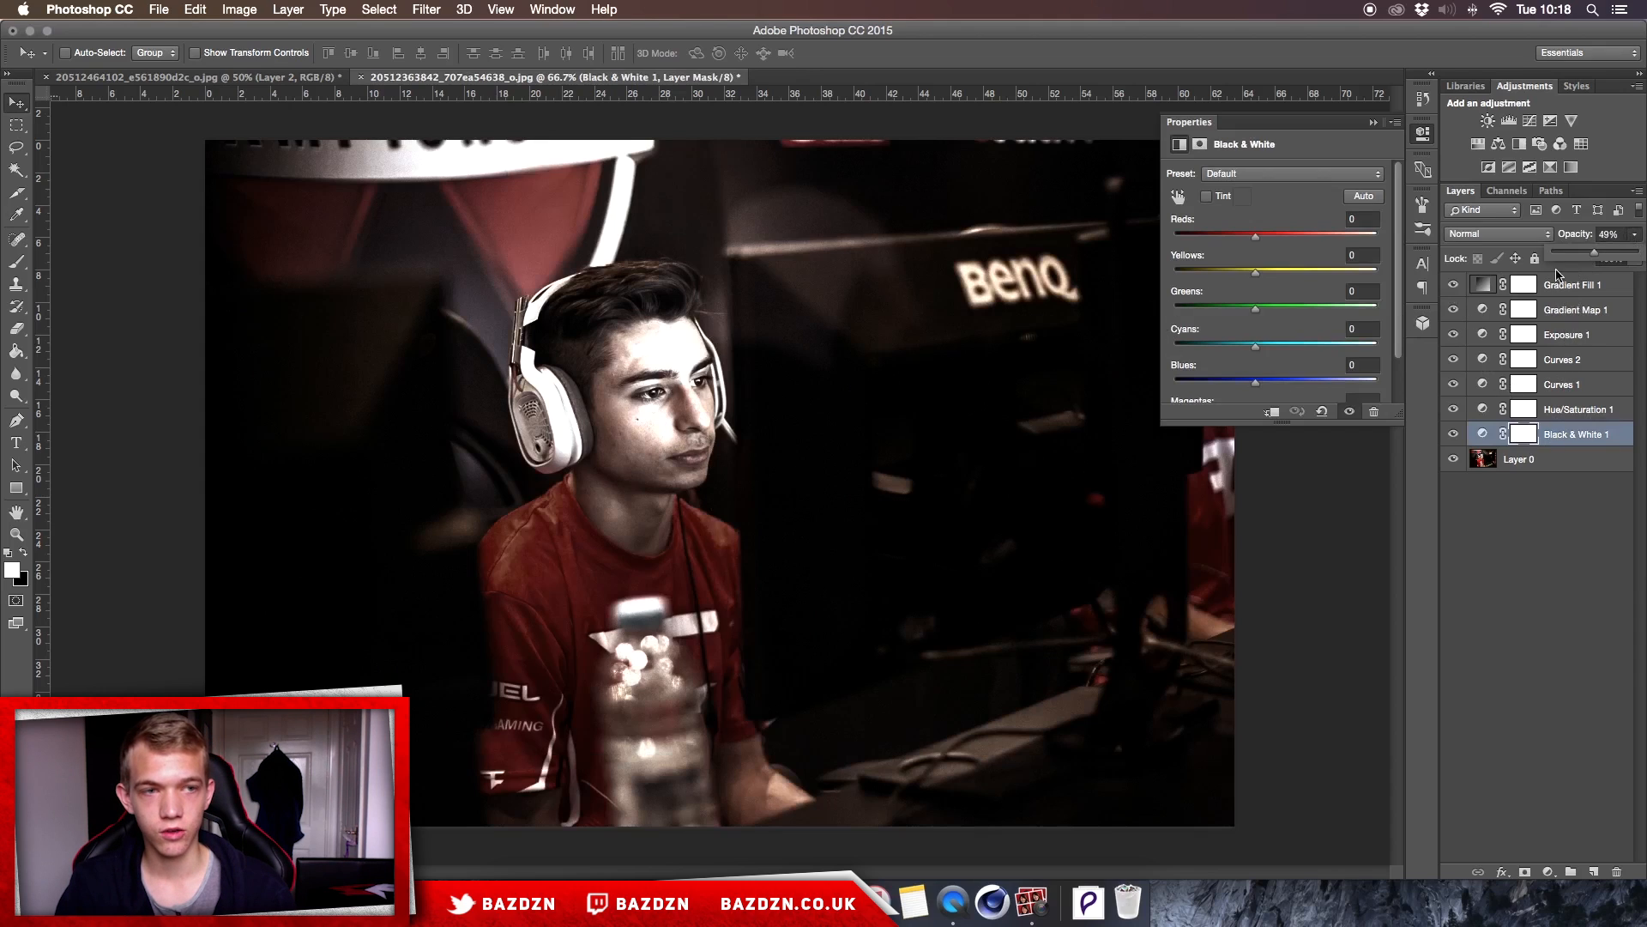
Step: Add a white (ffffff) solid colour fill layer above the gradient fill layer
left_click(1552, 293)
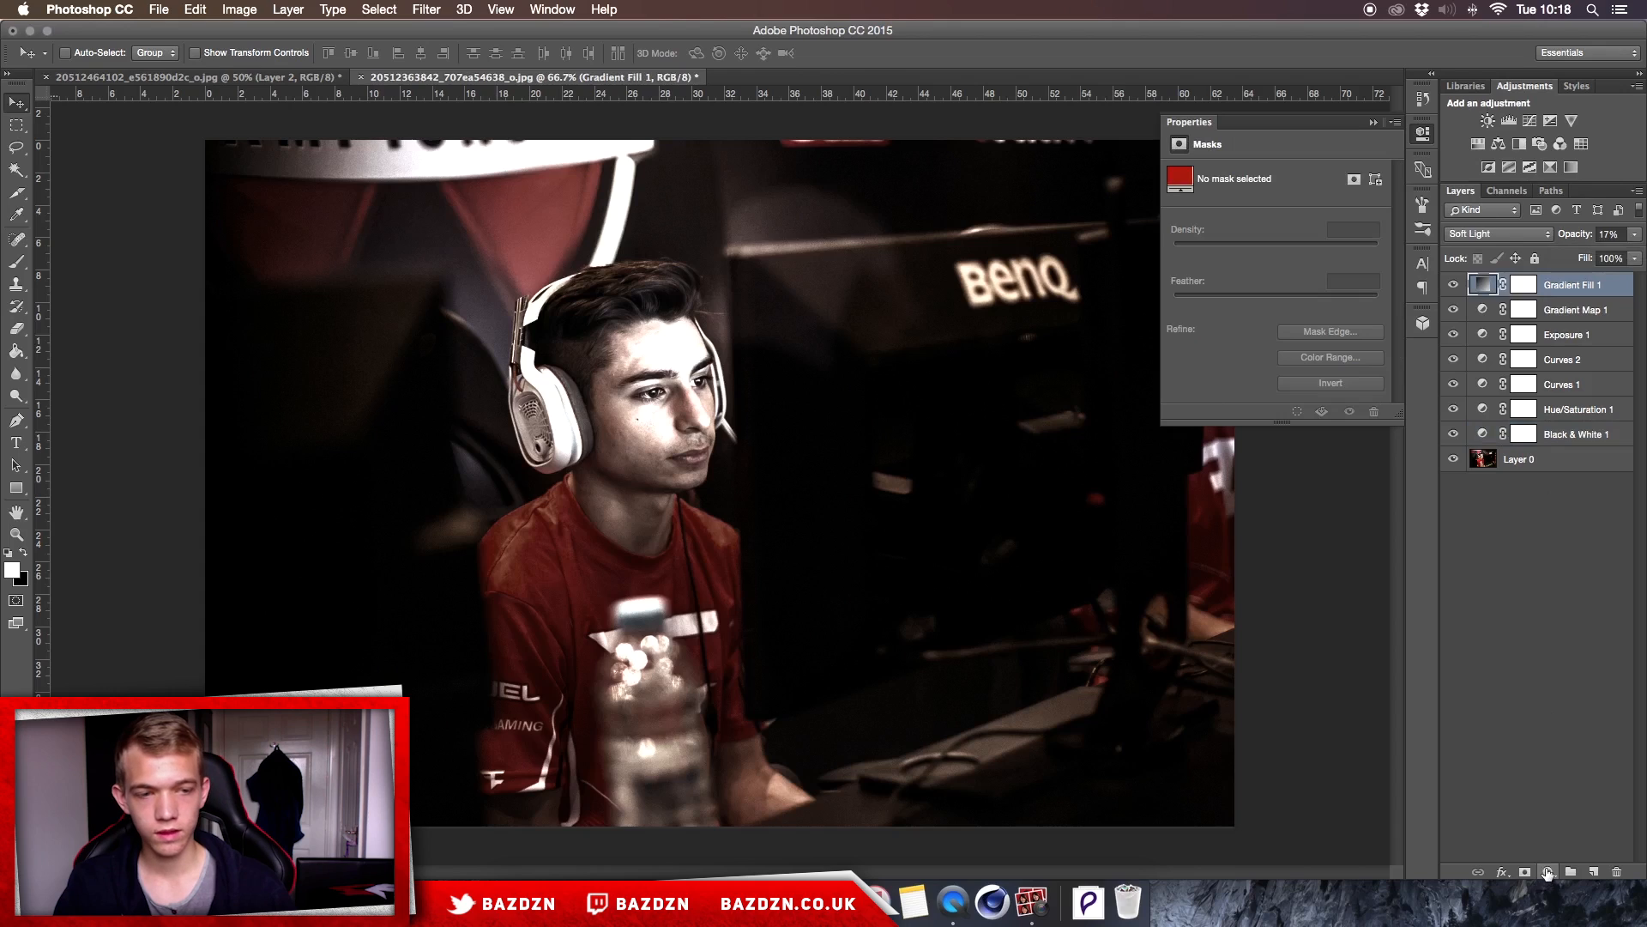
left_click(1548, 873)
left_click(1549, 872)
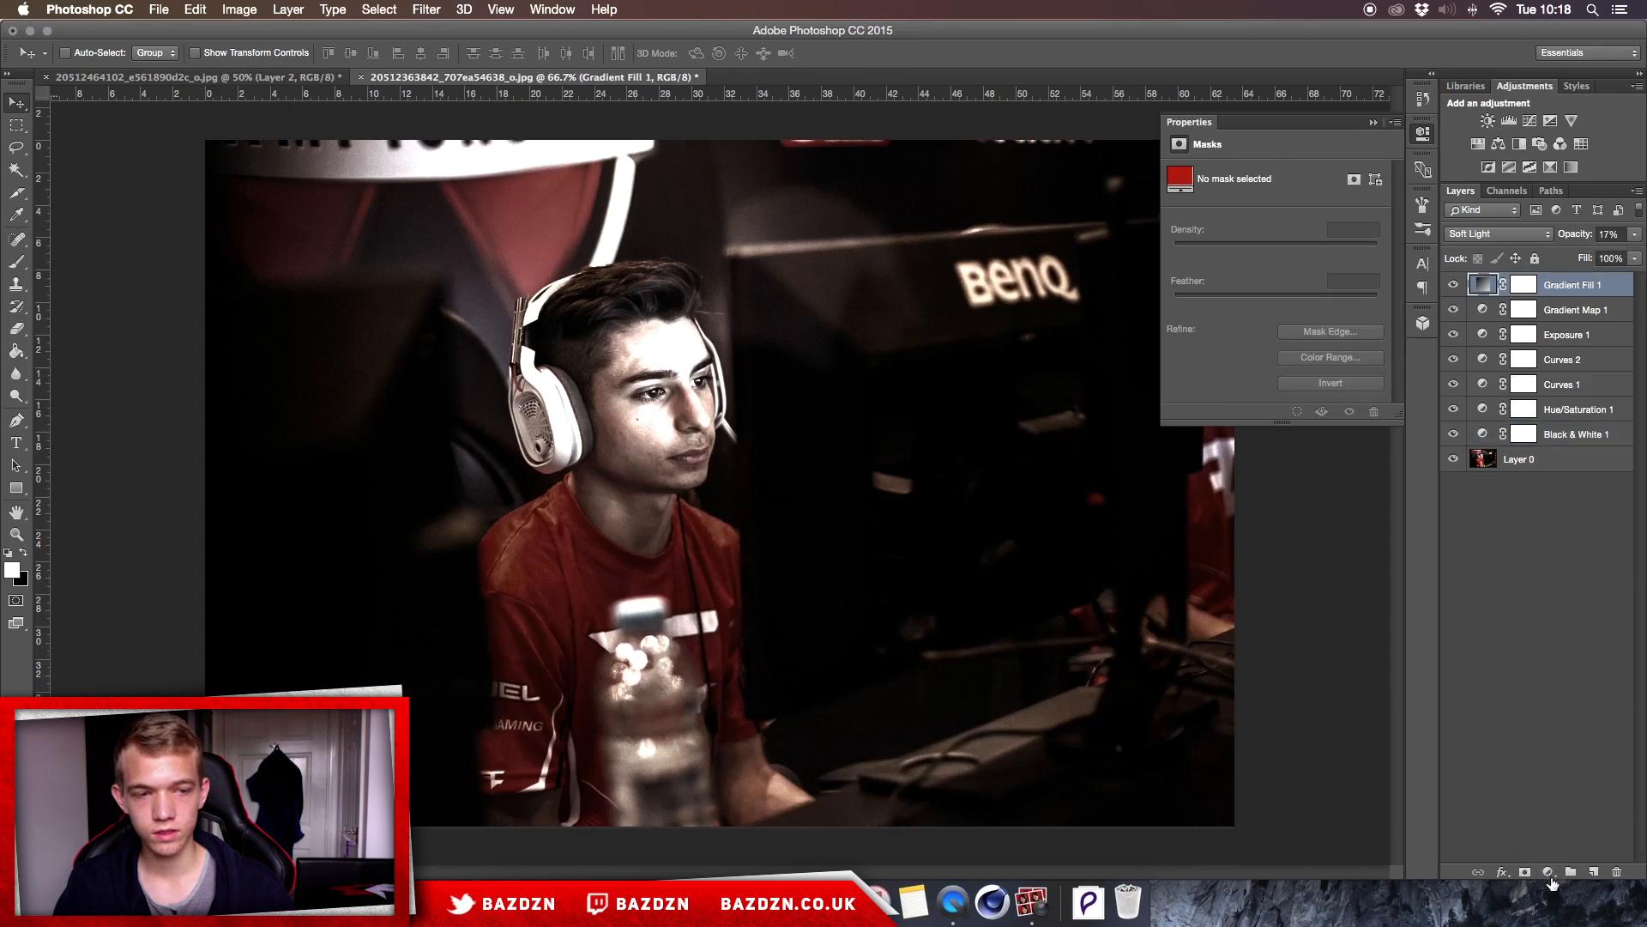
left_click(1549, 872)
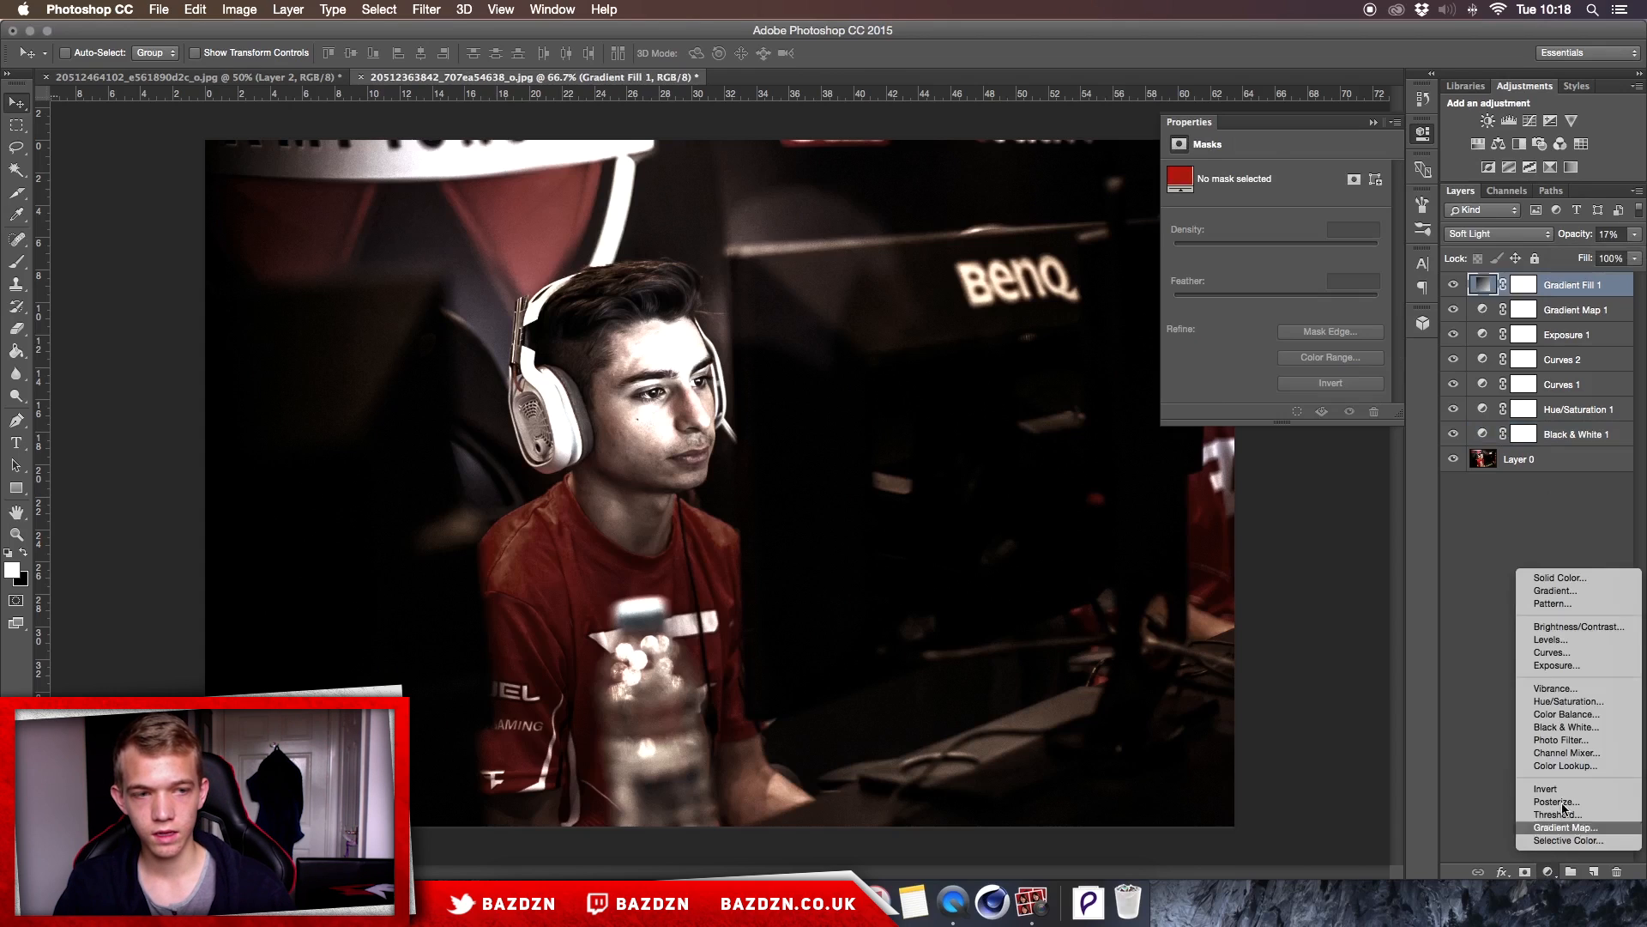
left_click(1581, 578)
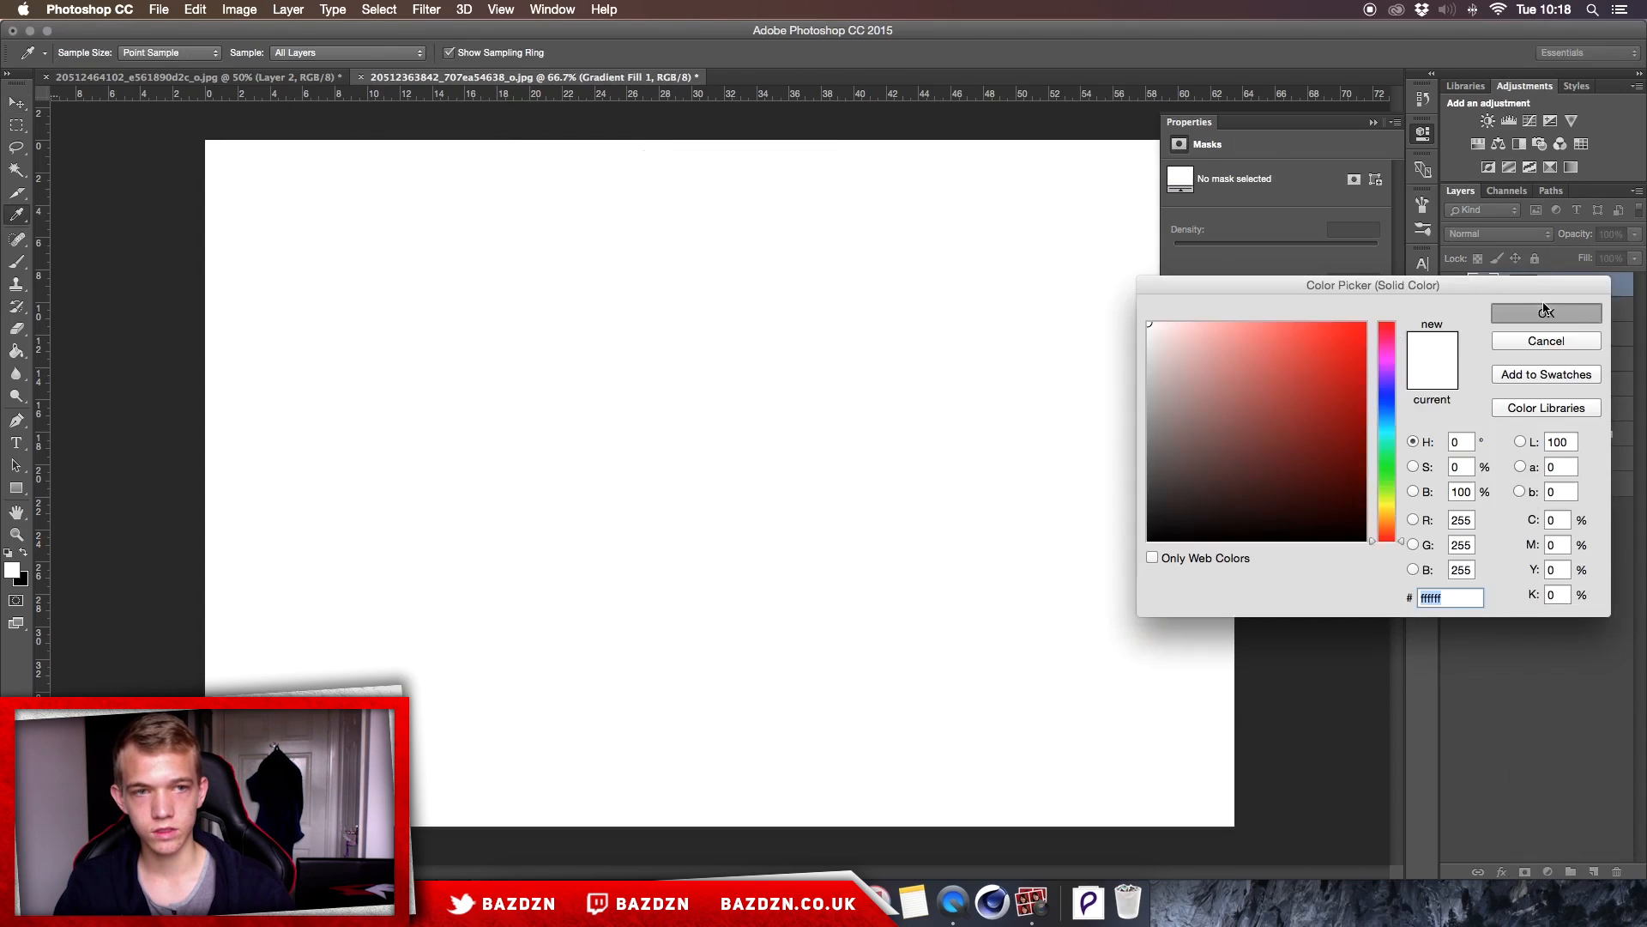
left_click(1546, 313)
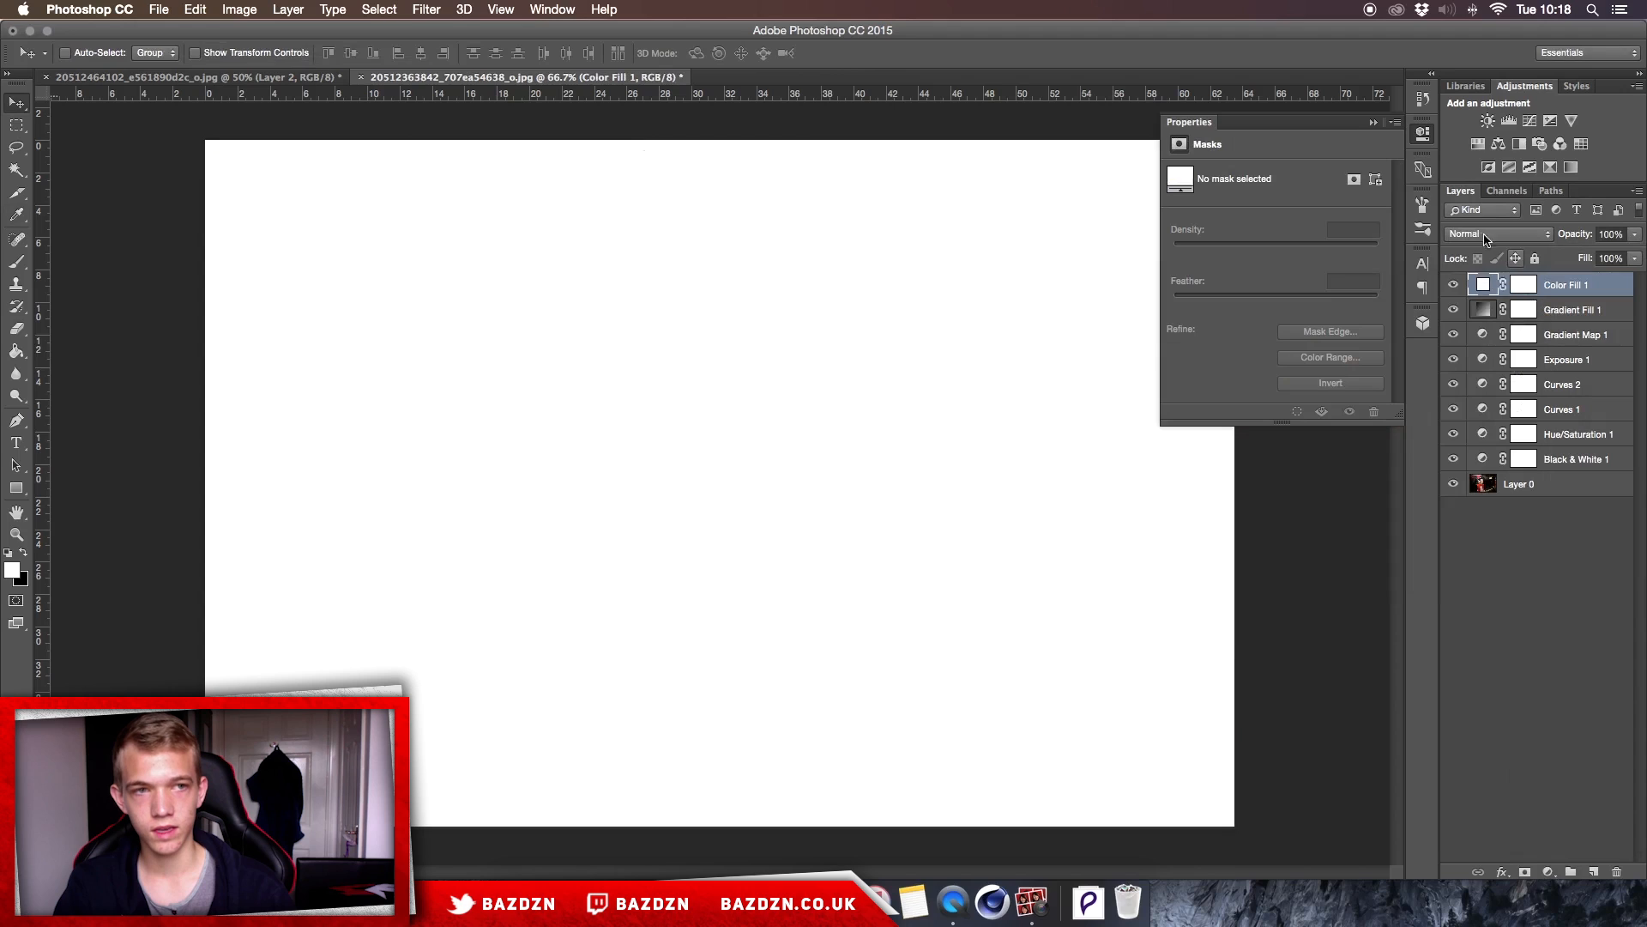
Step: Blend the white colour fill layer as Exclusion and lower its opacity to 8%
left_click(1497, 233)
left_click(1485, 533)
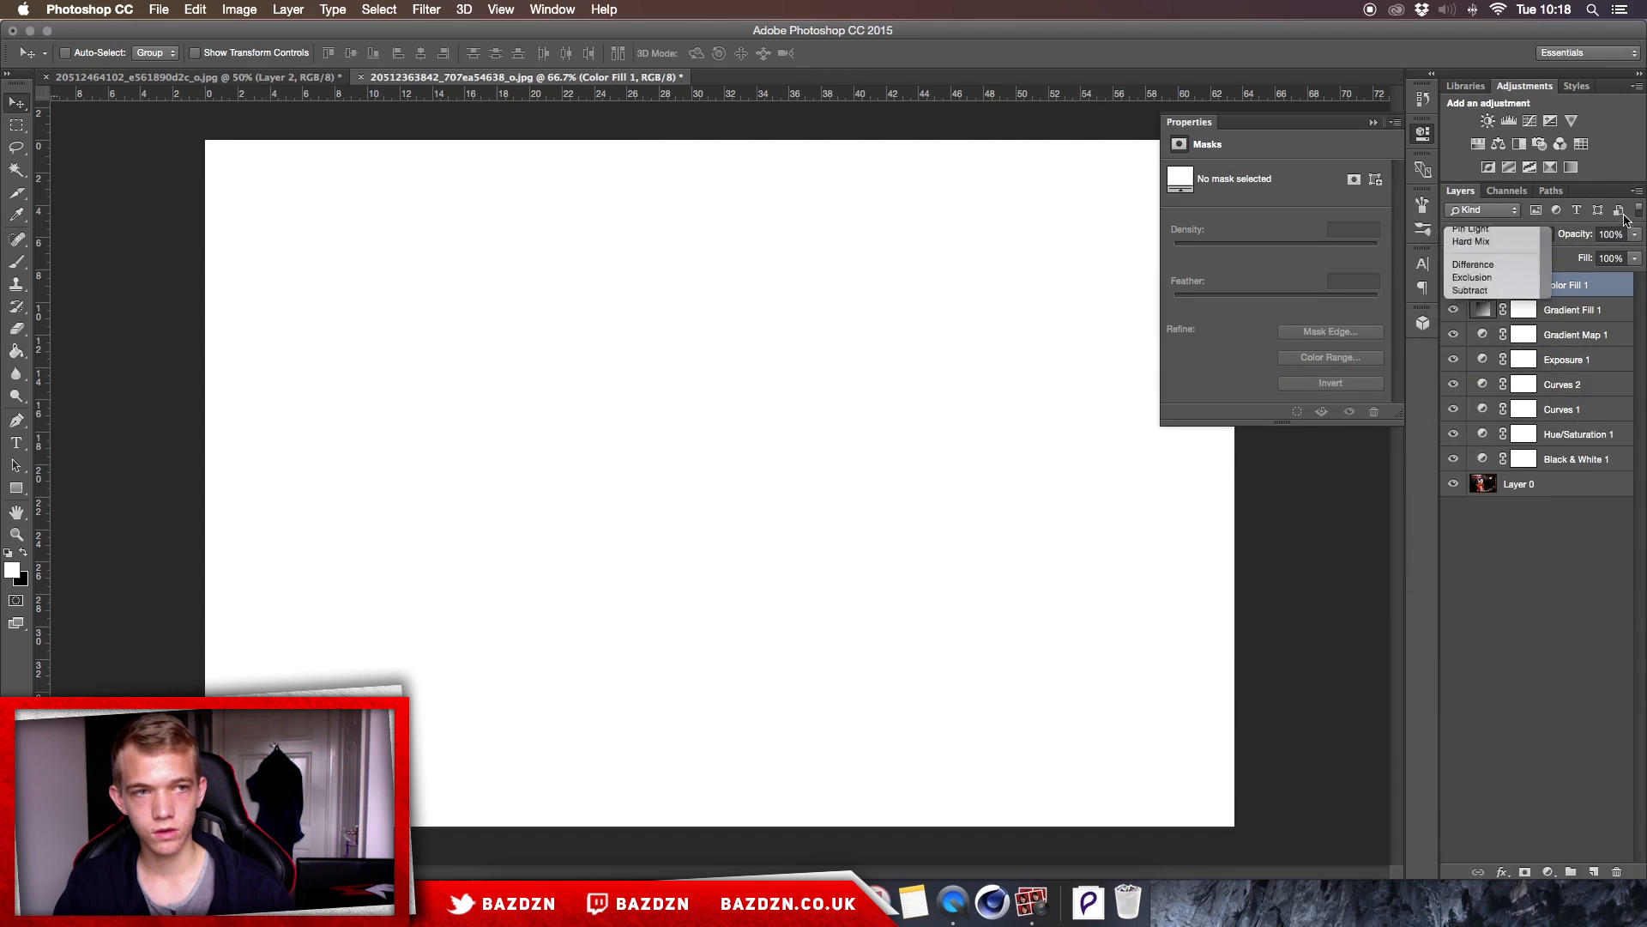
left_click(1634, 237)
left_click_drag(1562, 255, 1558, 255)
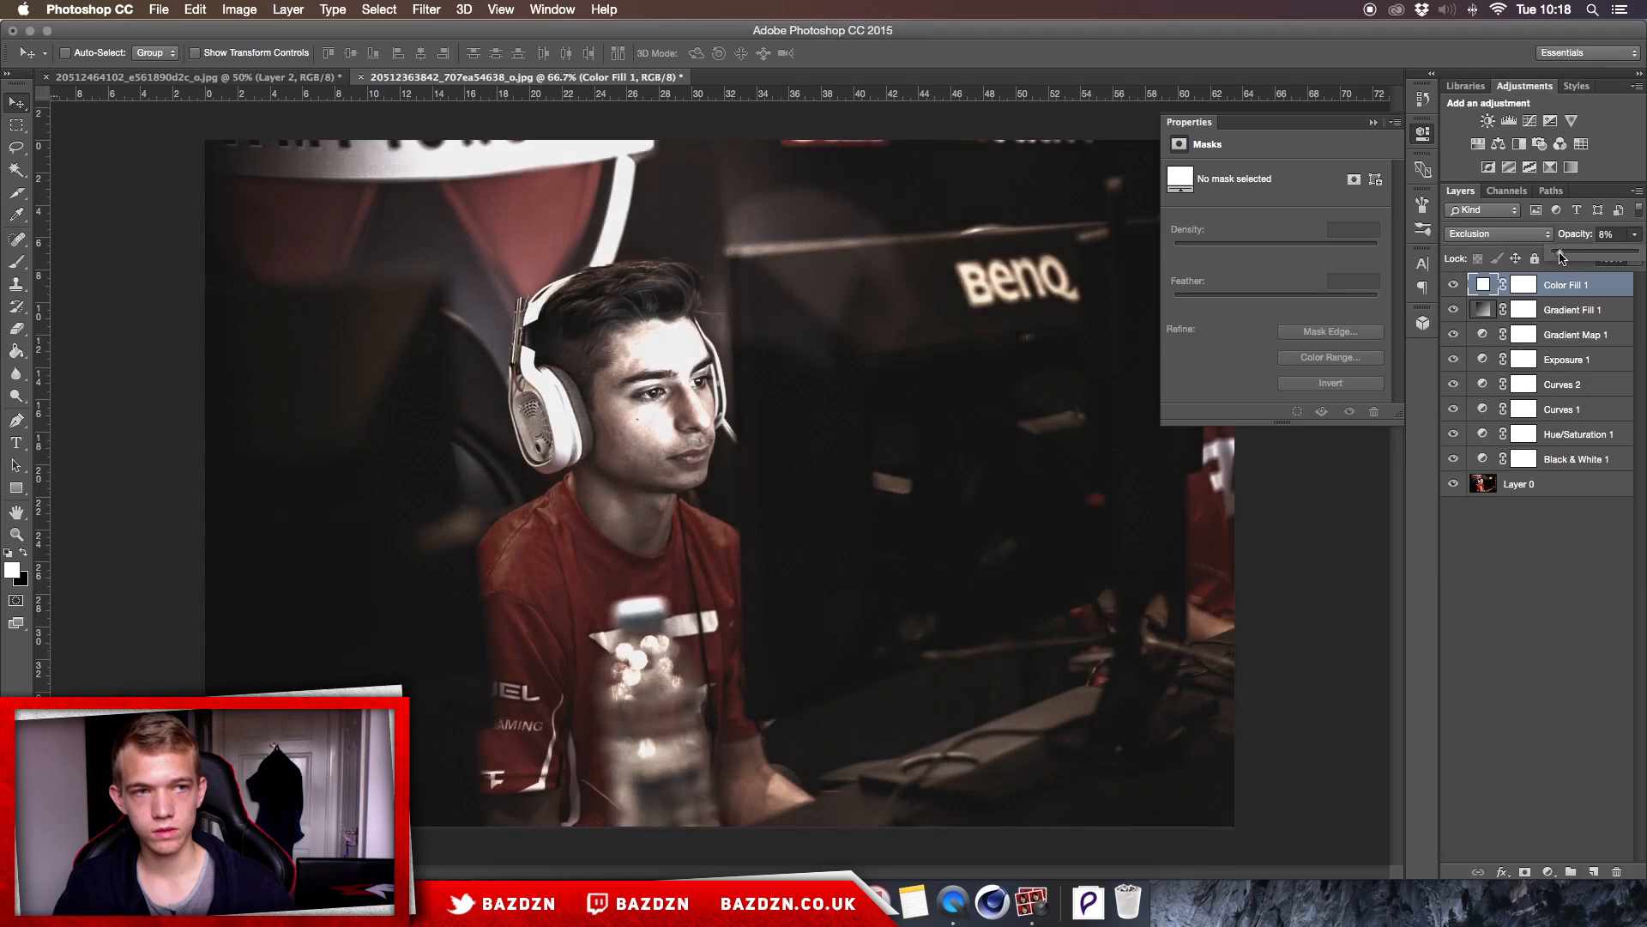
Step: Try out other colours for the solid colour fill layer and return it to white
left_click(1486, 286)
double_click(1486, 288)
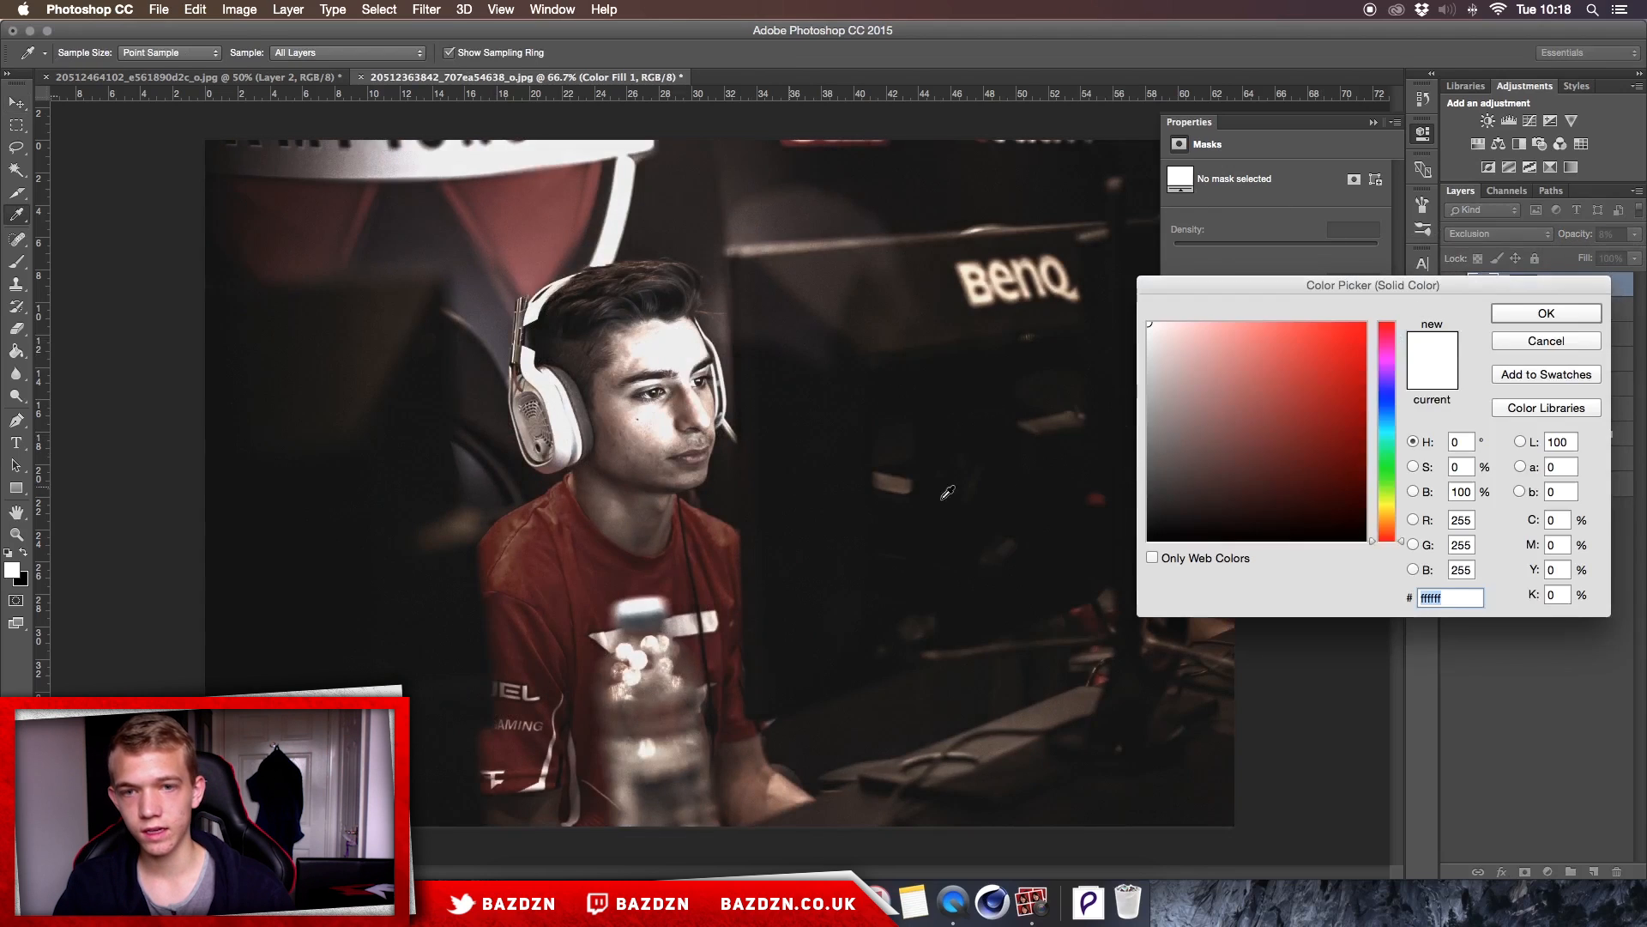
mouse_move(1344, 365)
left_mouse_down()
mouse_move(1330, 434)
mouse_move(1329, 412)
left_mouse_up()
mouse_move(1290, 341)
left_mouse_down()
mouse_move(1330, 368)
mouse_move(1353, 344)
mouse_move(1382, 397)
mouse_move(1379, 445)
mouse_move(1342, 360)
mouse_move(1074, 253)
left_mouse_up()
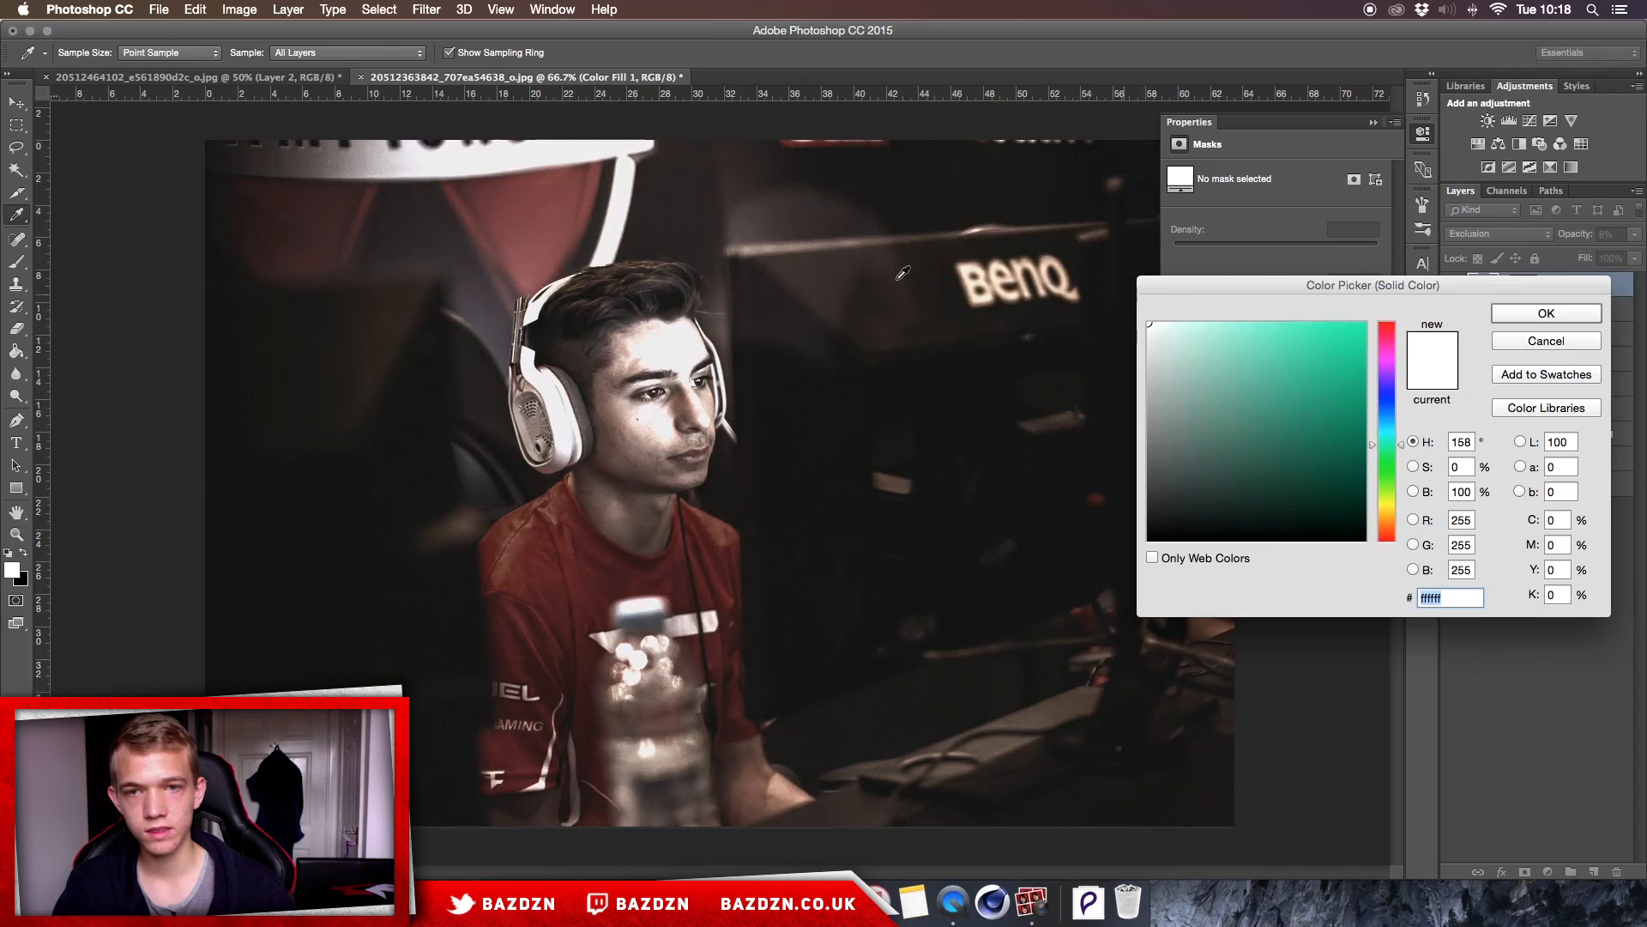
key("Return")
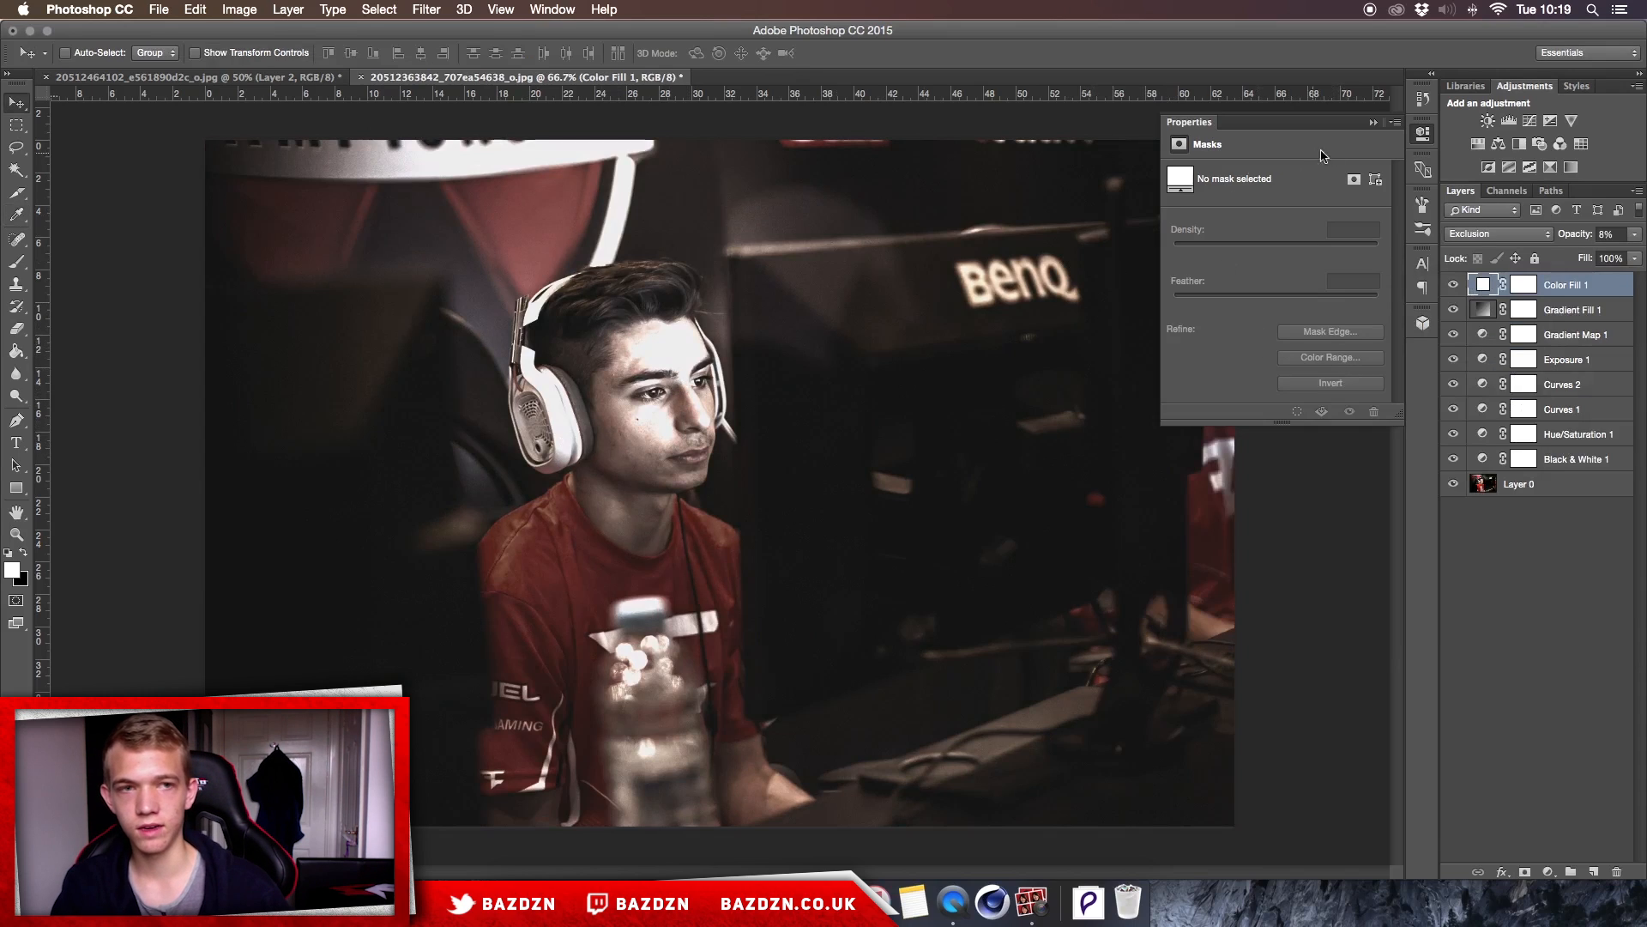
Step: Group all the adjustment and fill layers above the photo layer and name the group CC
left_click(1374, 123)
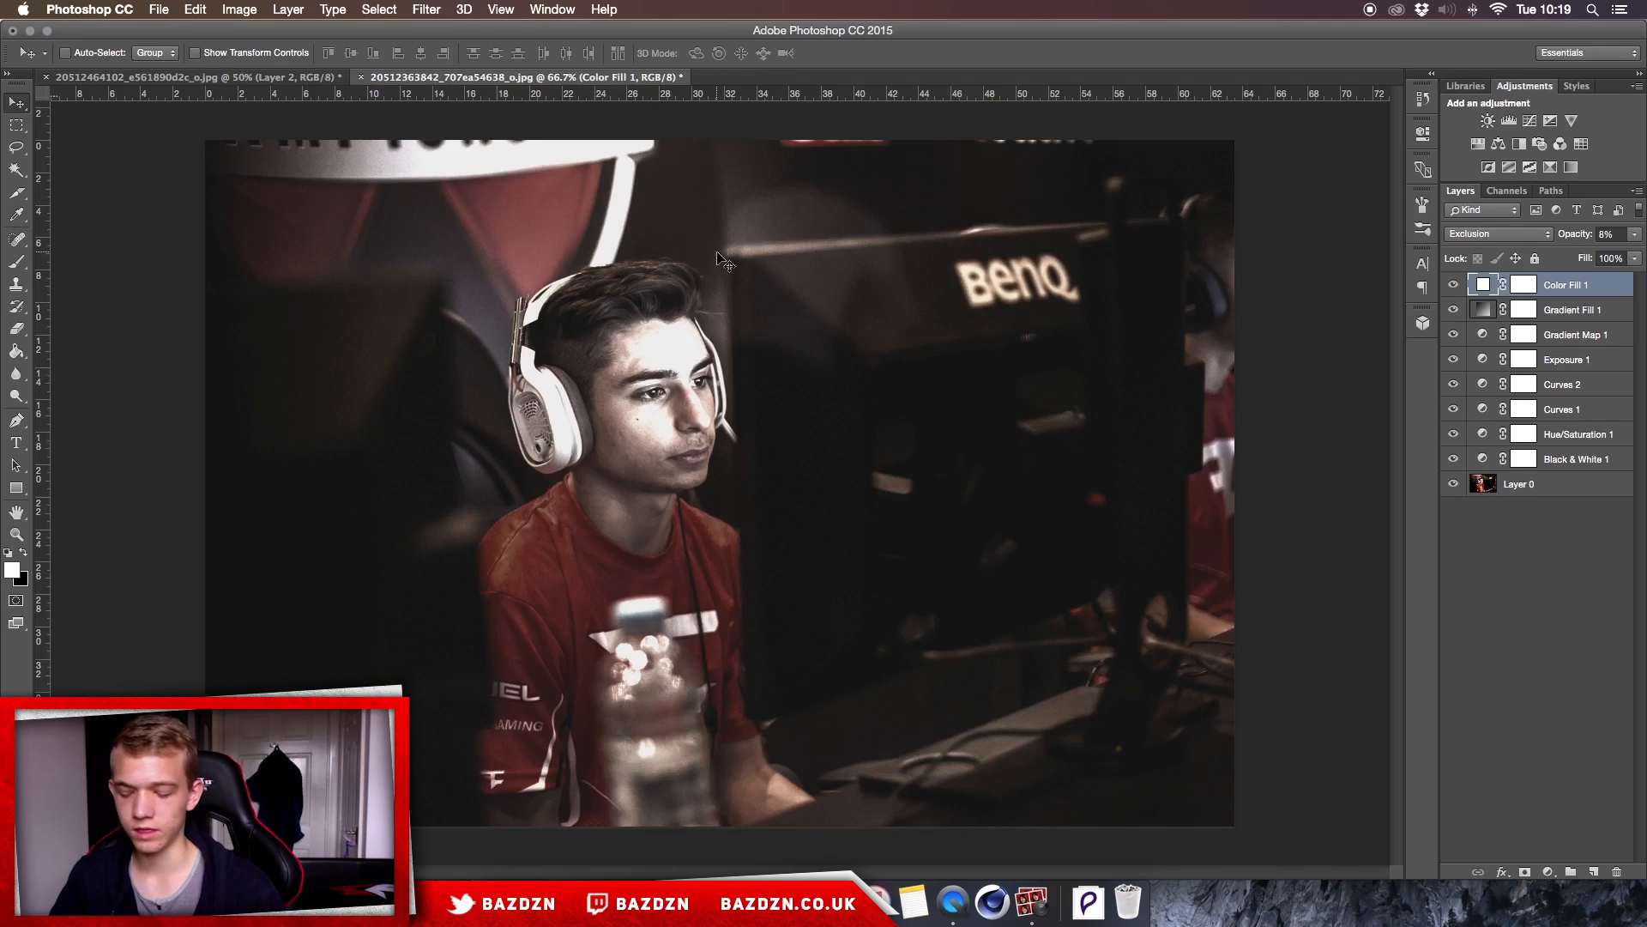
left_click(1573, 464, "shift")
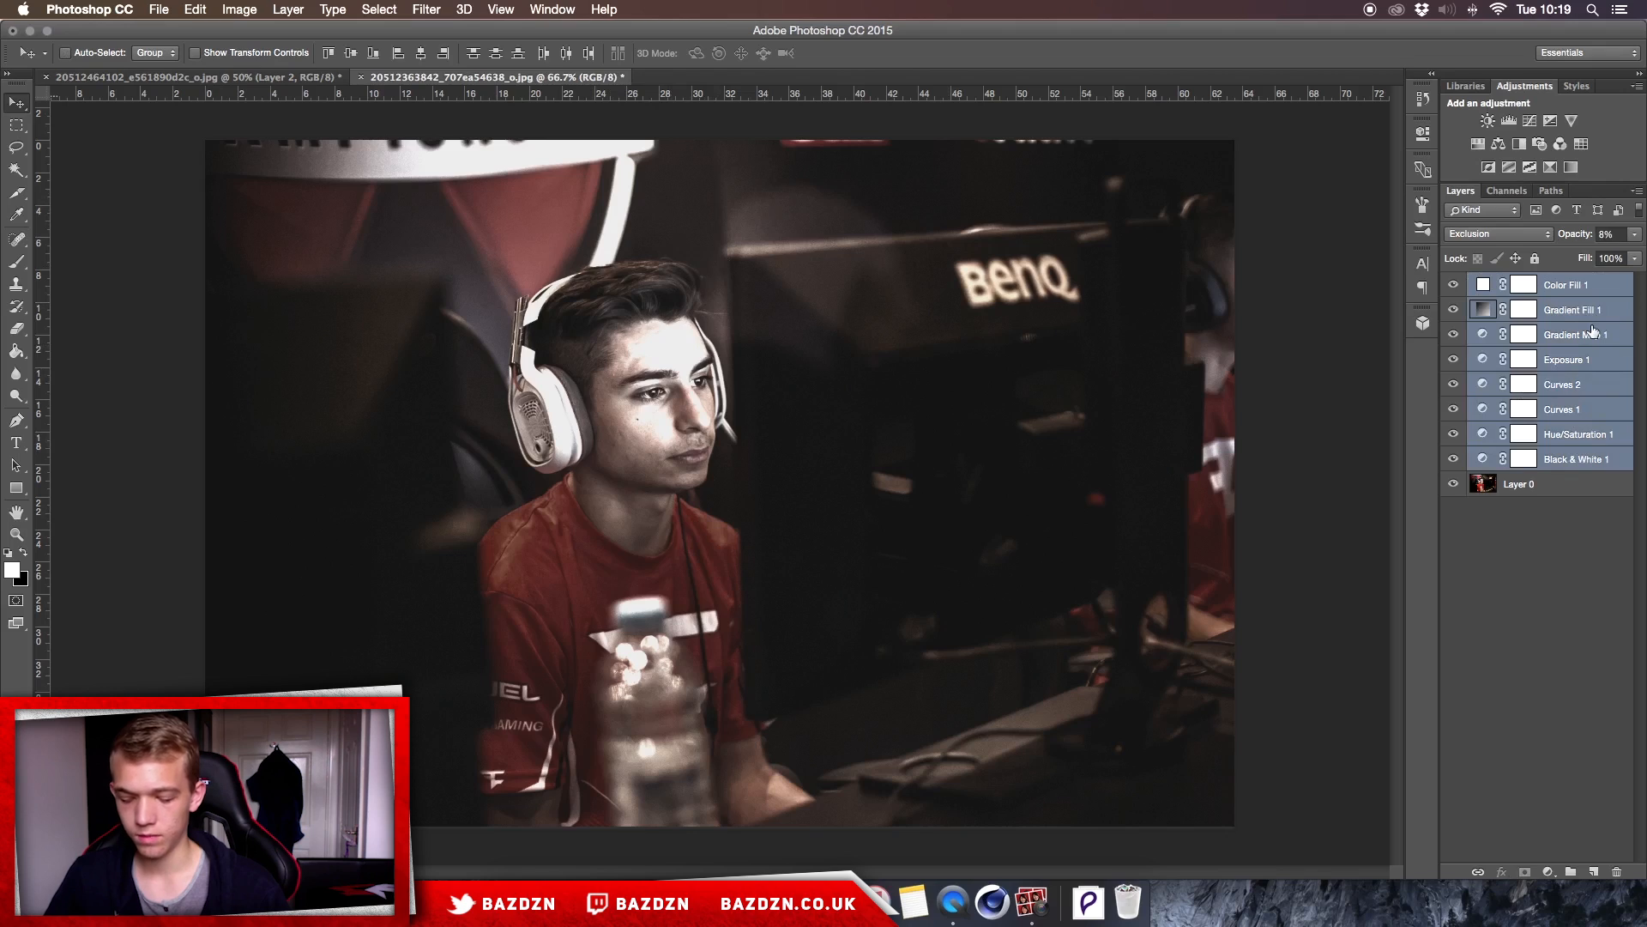
key("super+g")
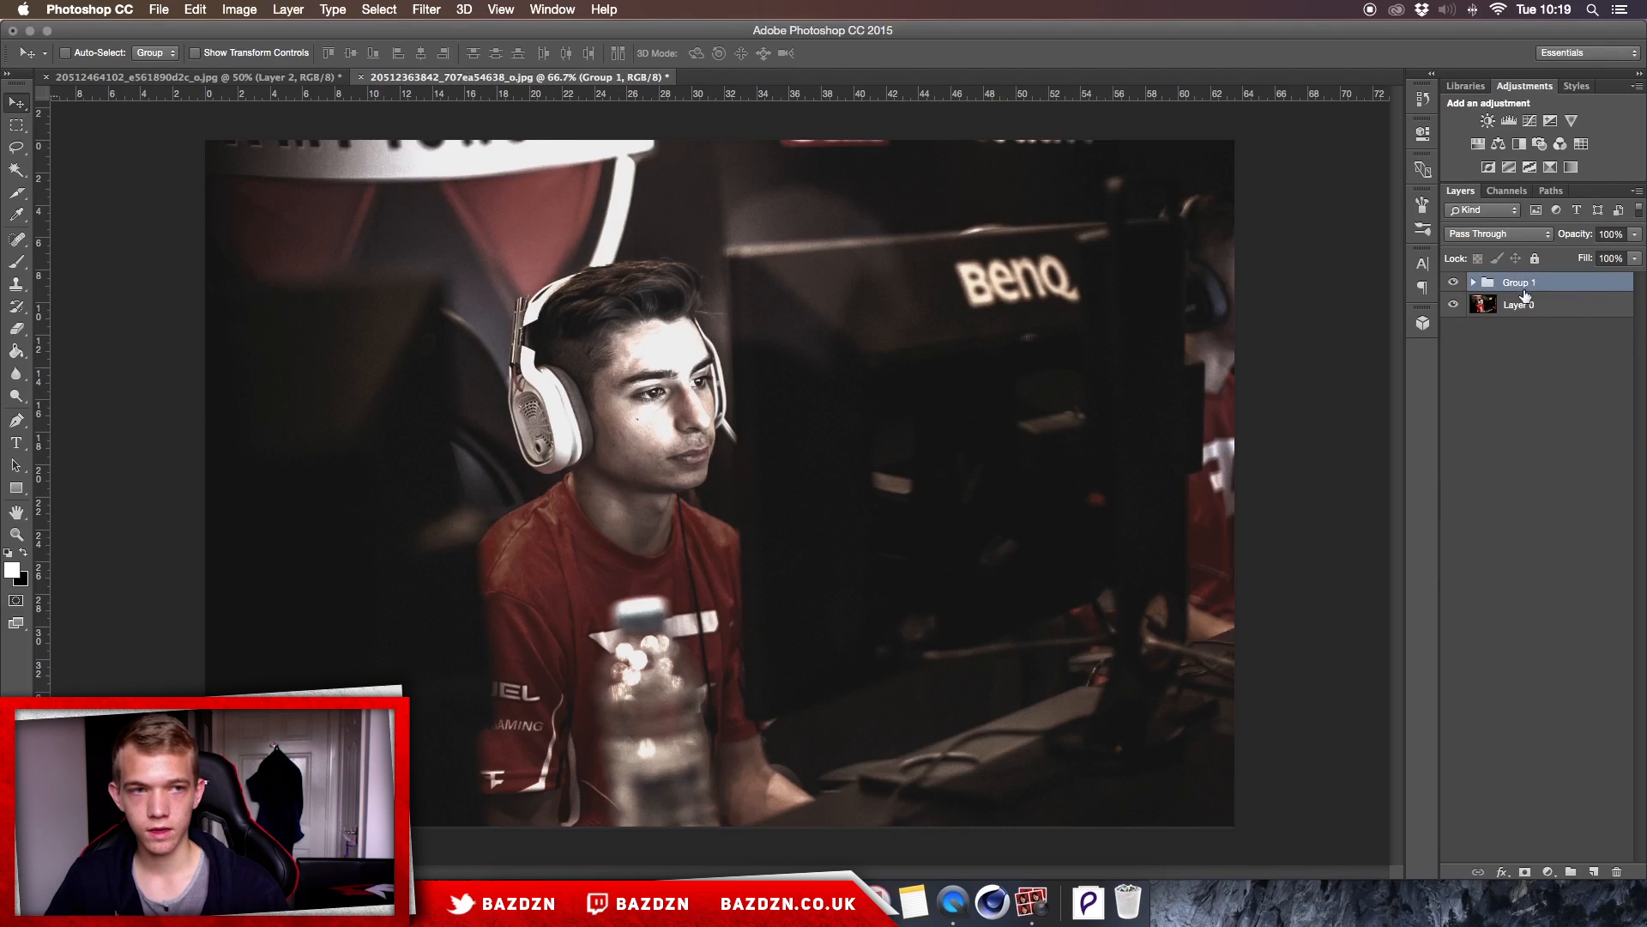
key("super+z")
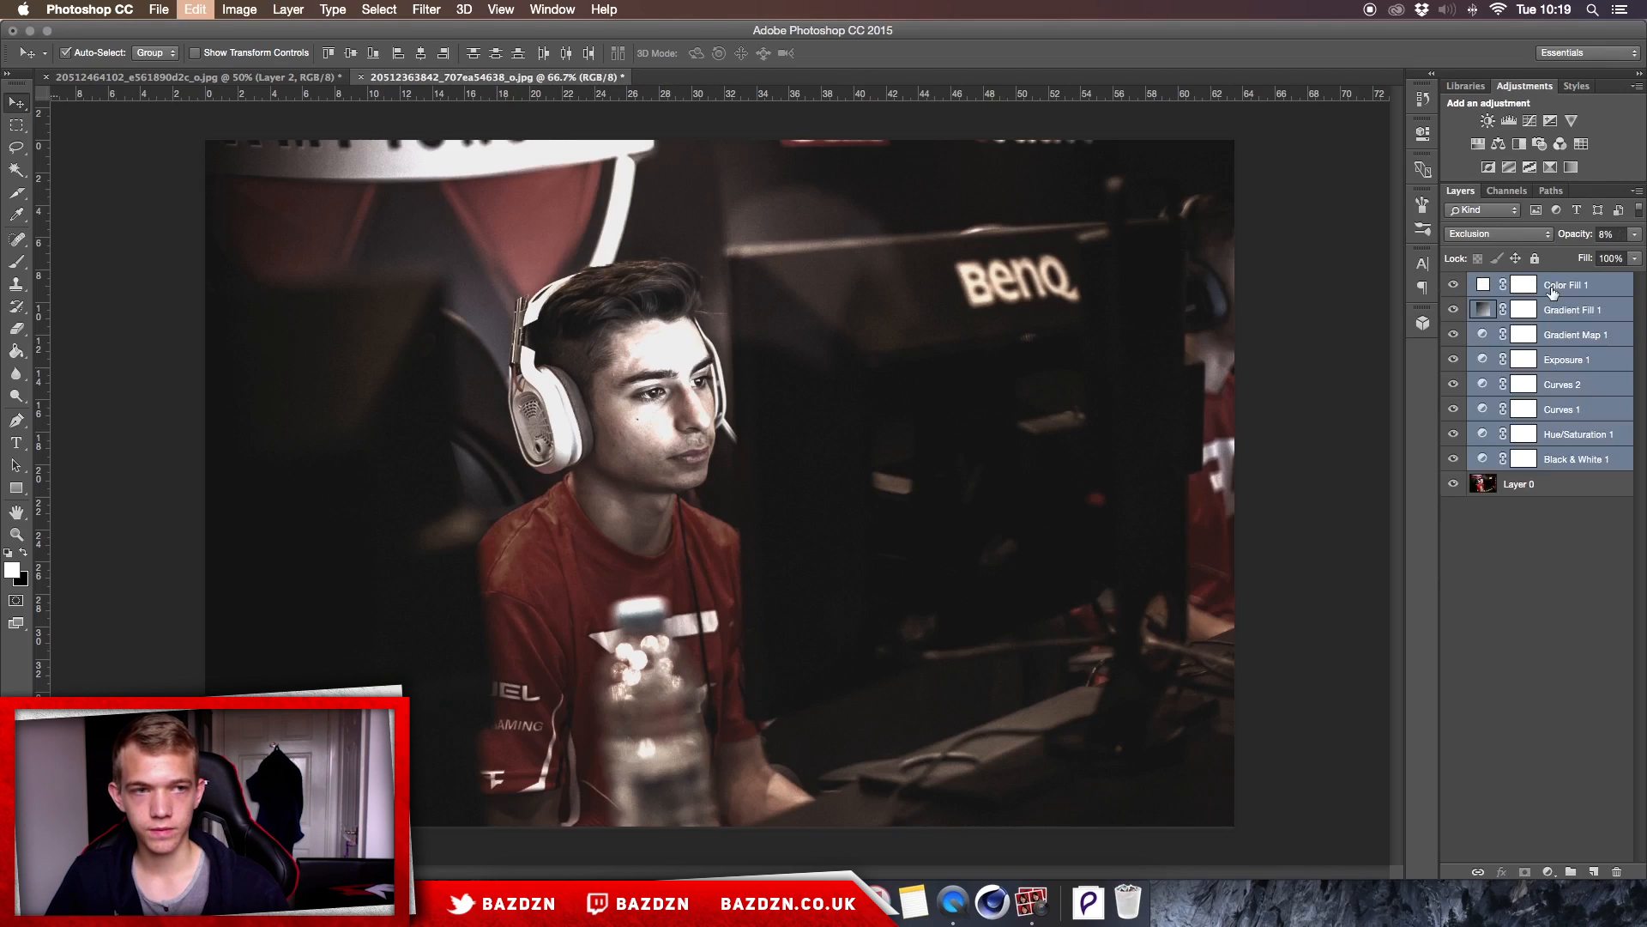
left_click_drag(1576, 427, 1570, 872)
double_click(1517, 283)
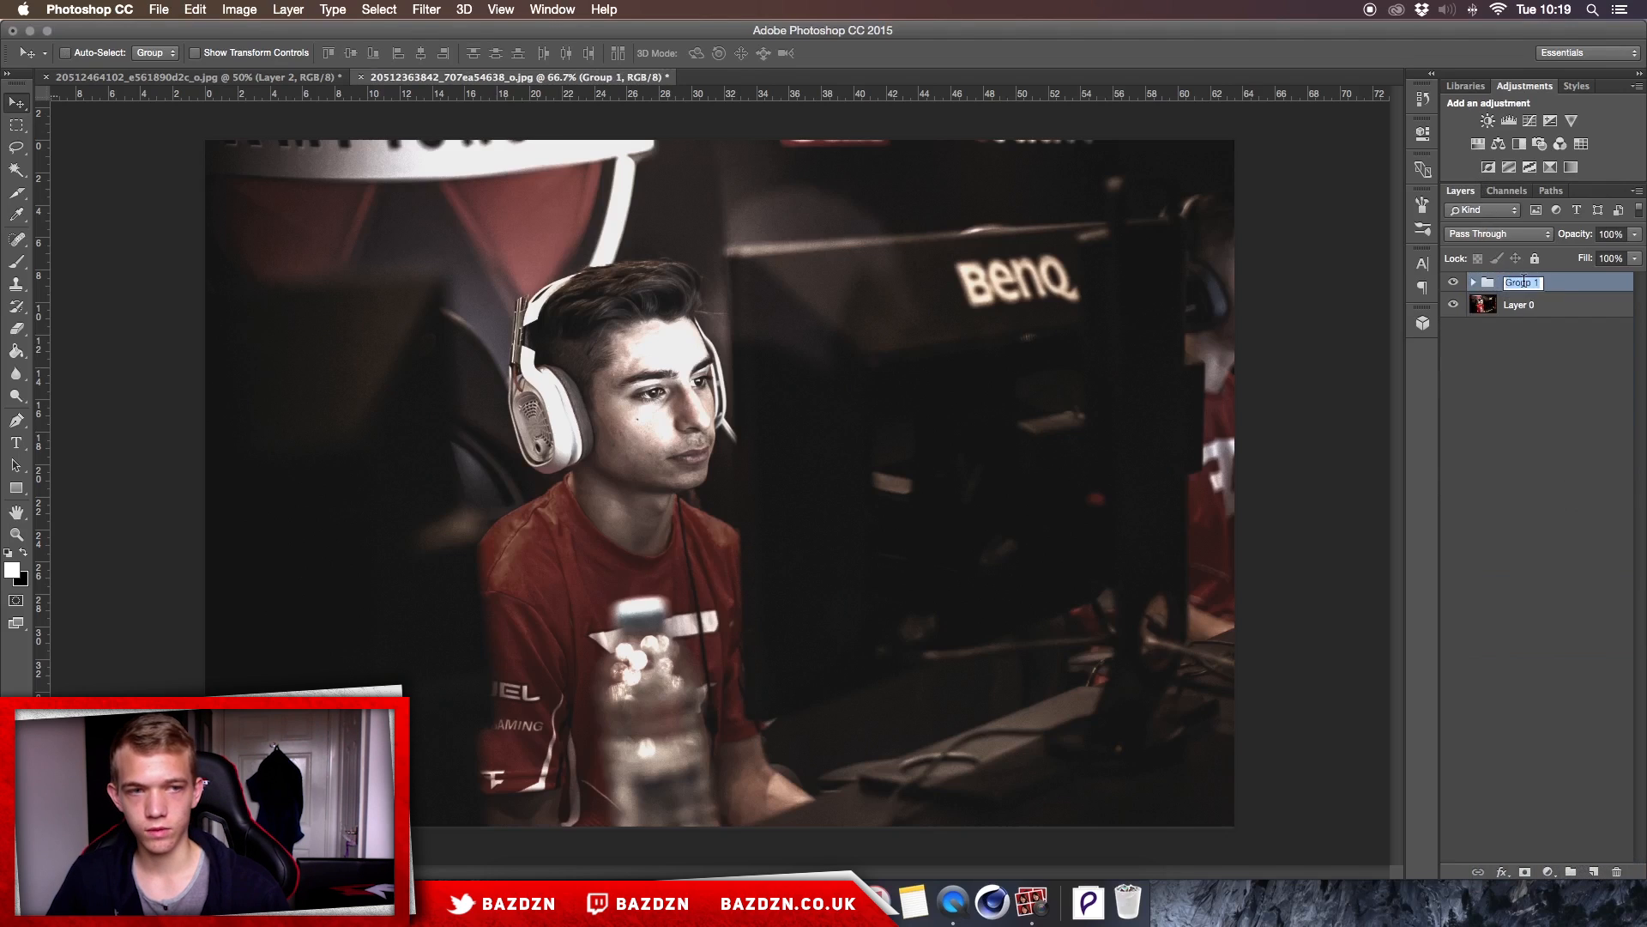
type("CC")
key("Return")
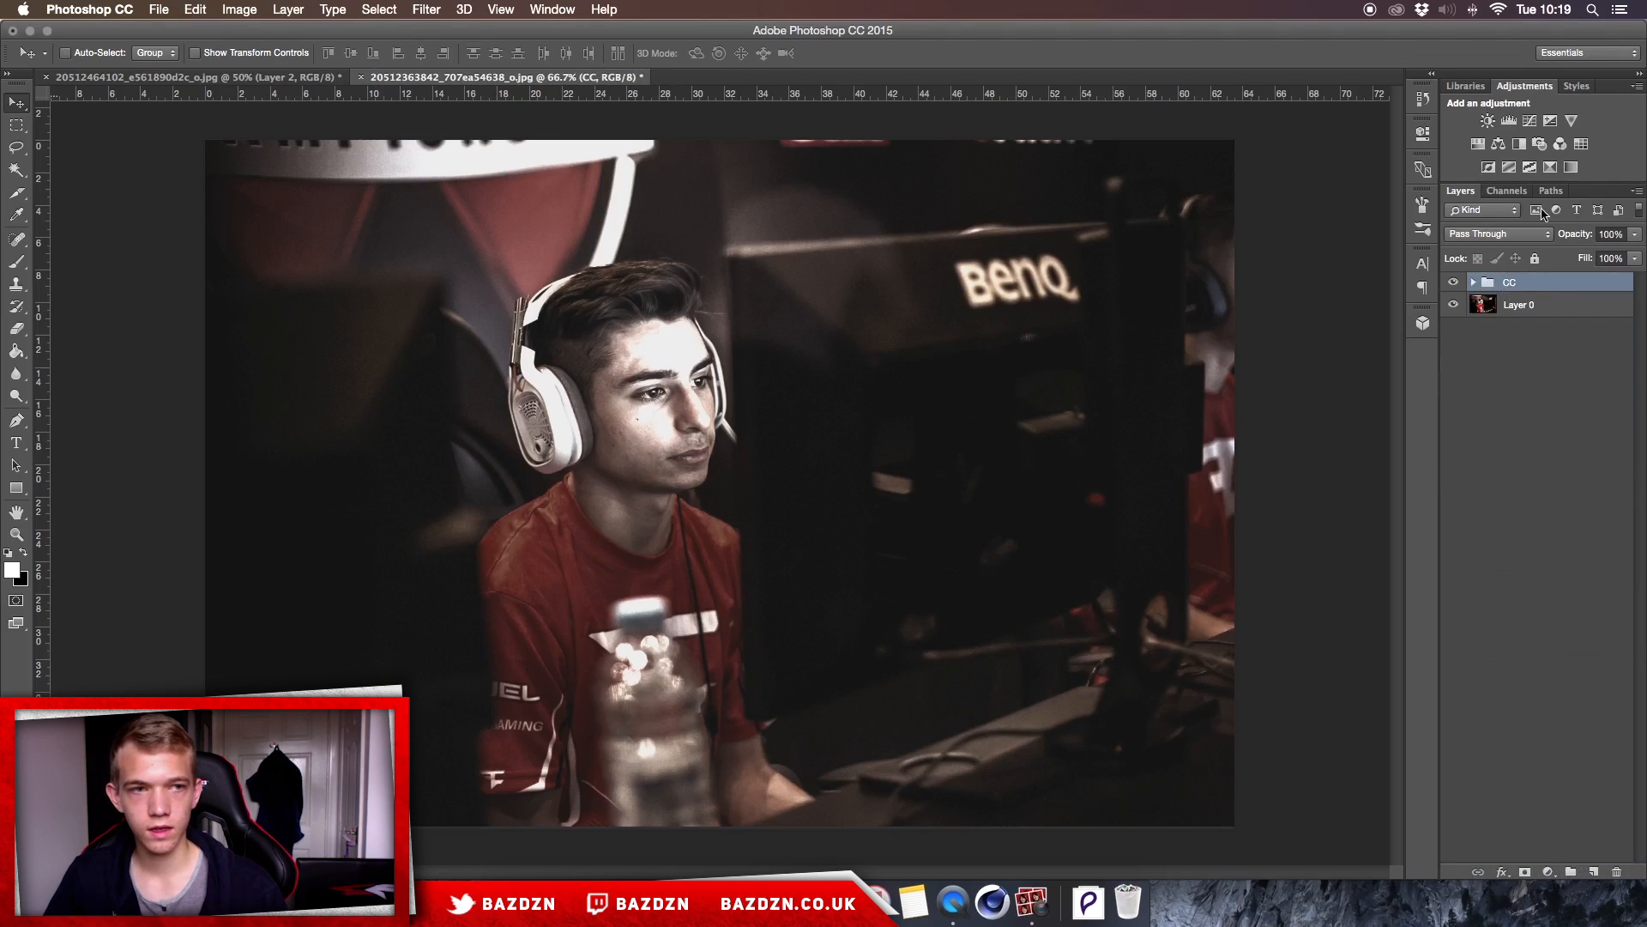
left_click(1519, 305)
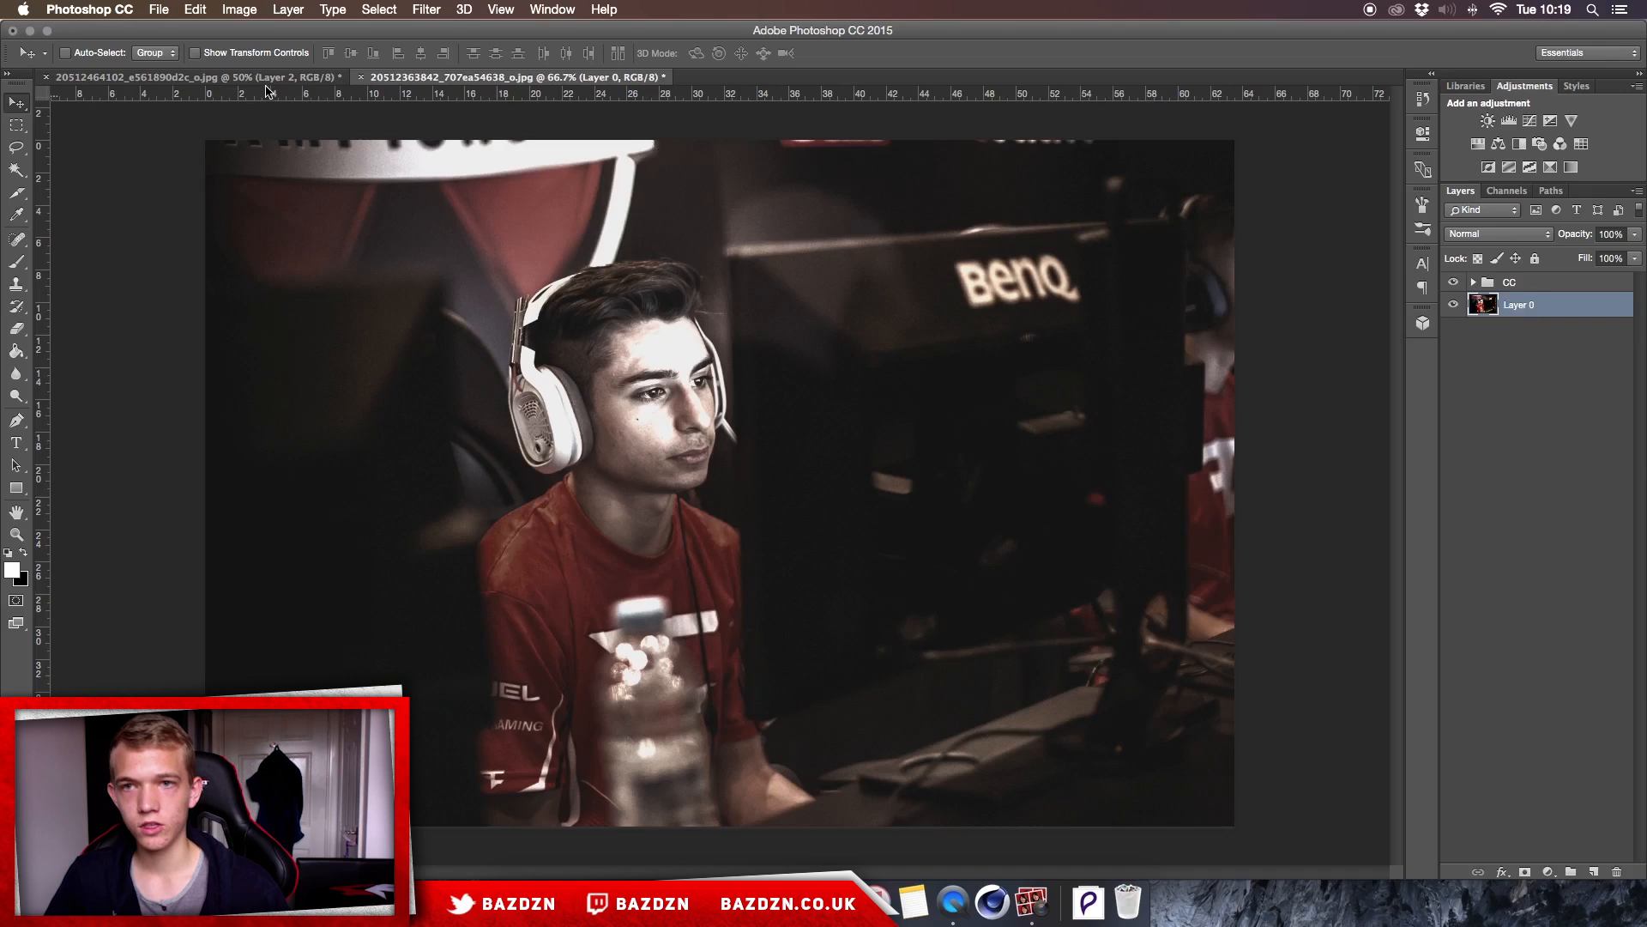
left_click(266, 79)
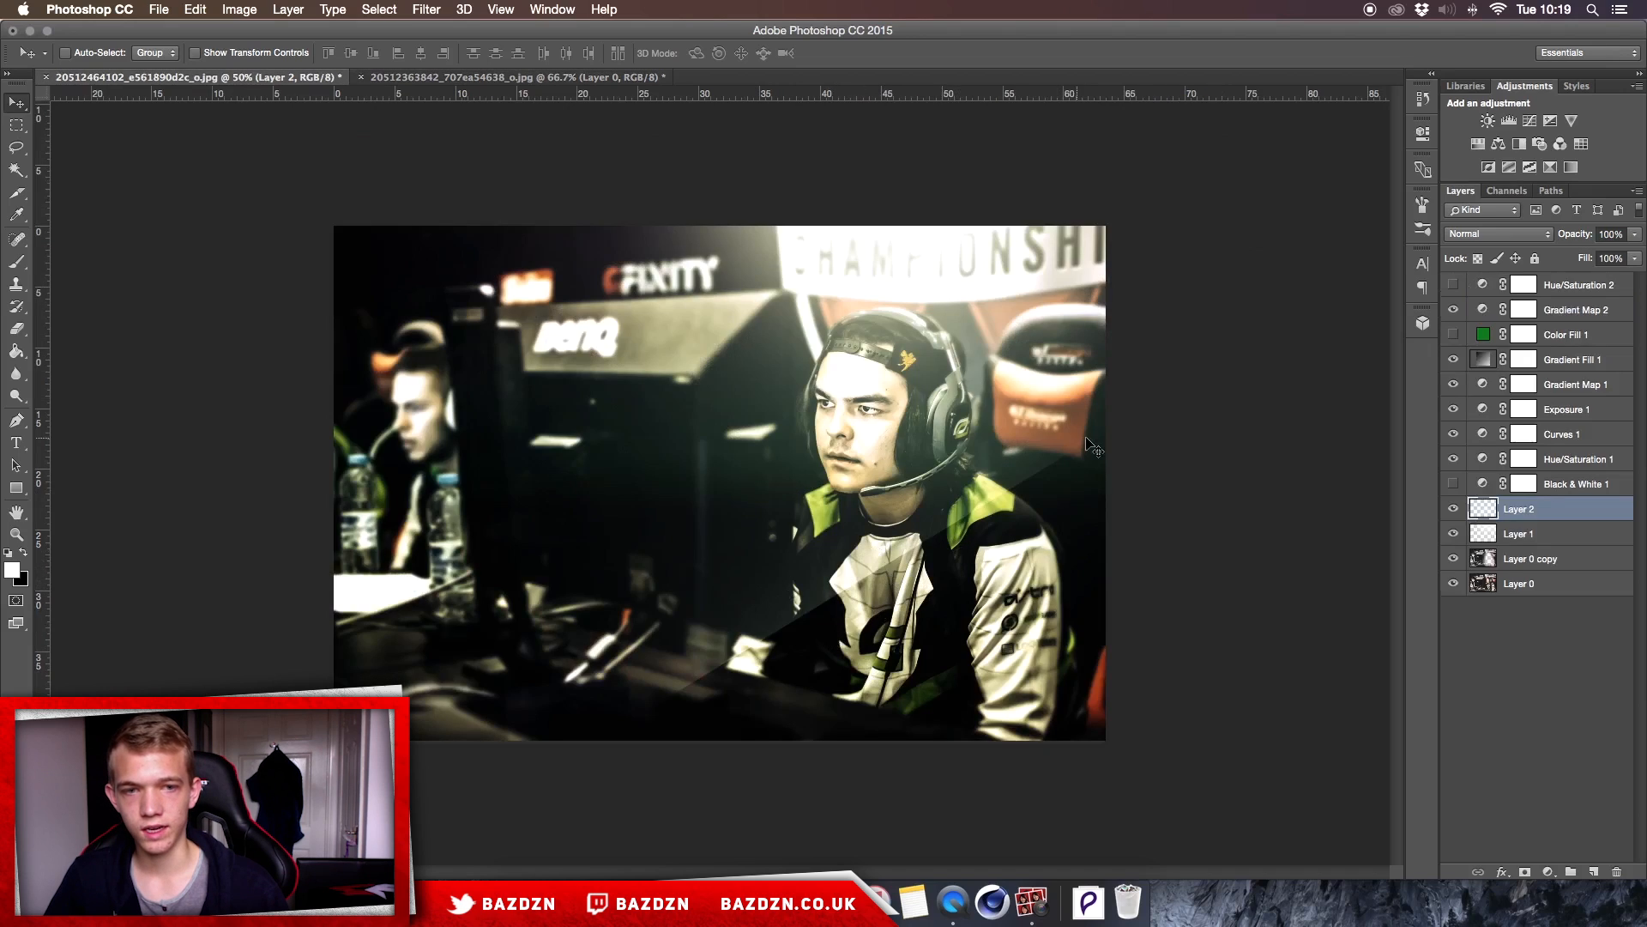
left_click(525, 79)
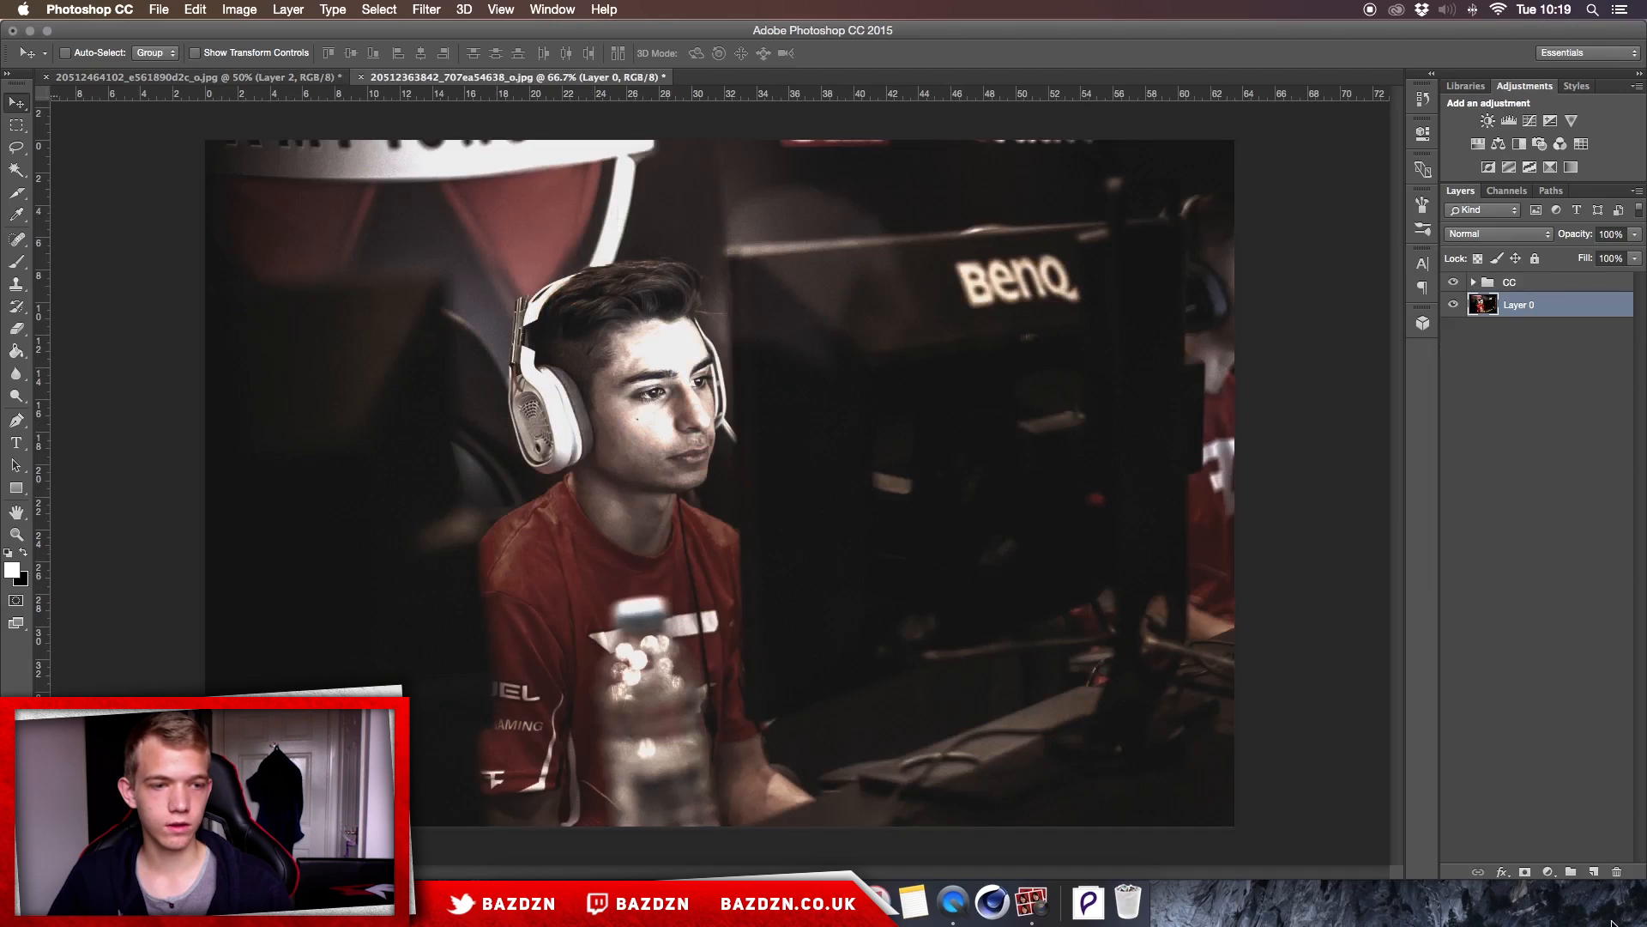
left_click(1594, 872)
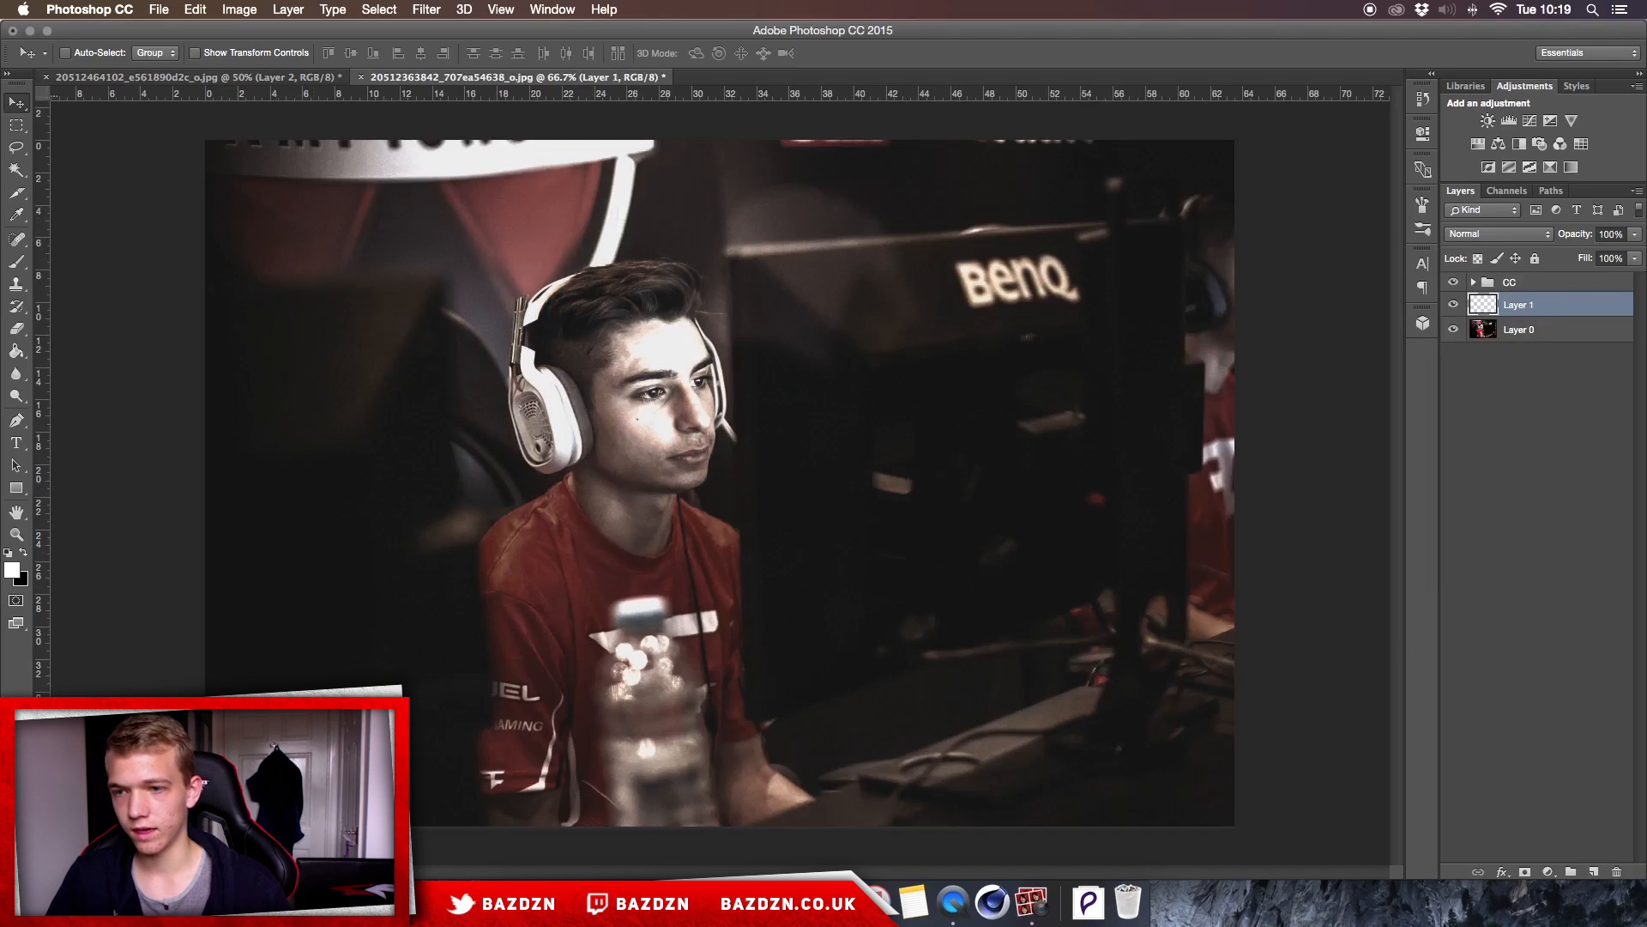
left_click(14, 570)
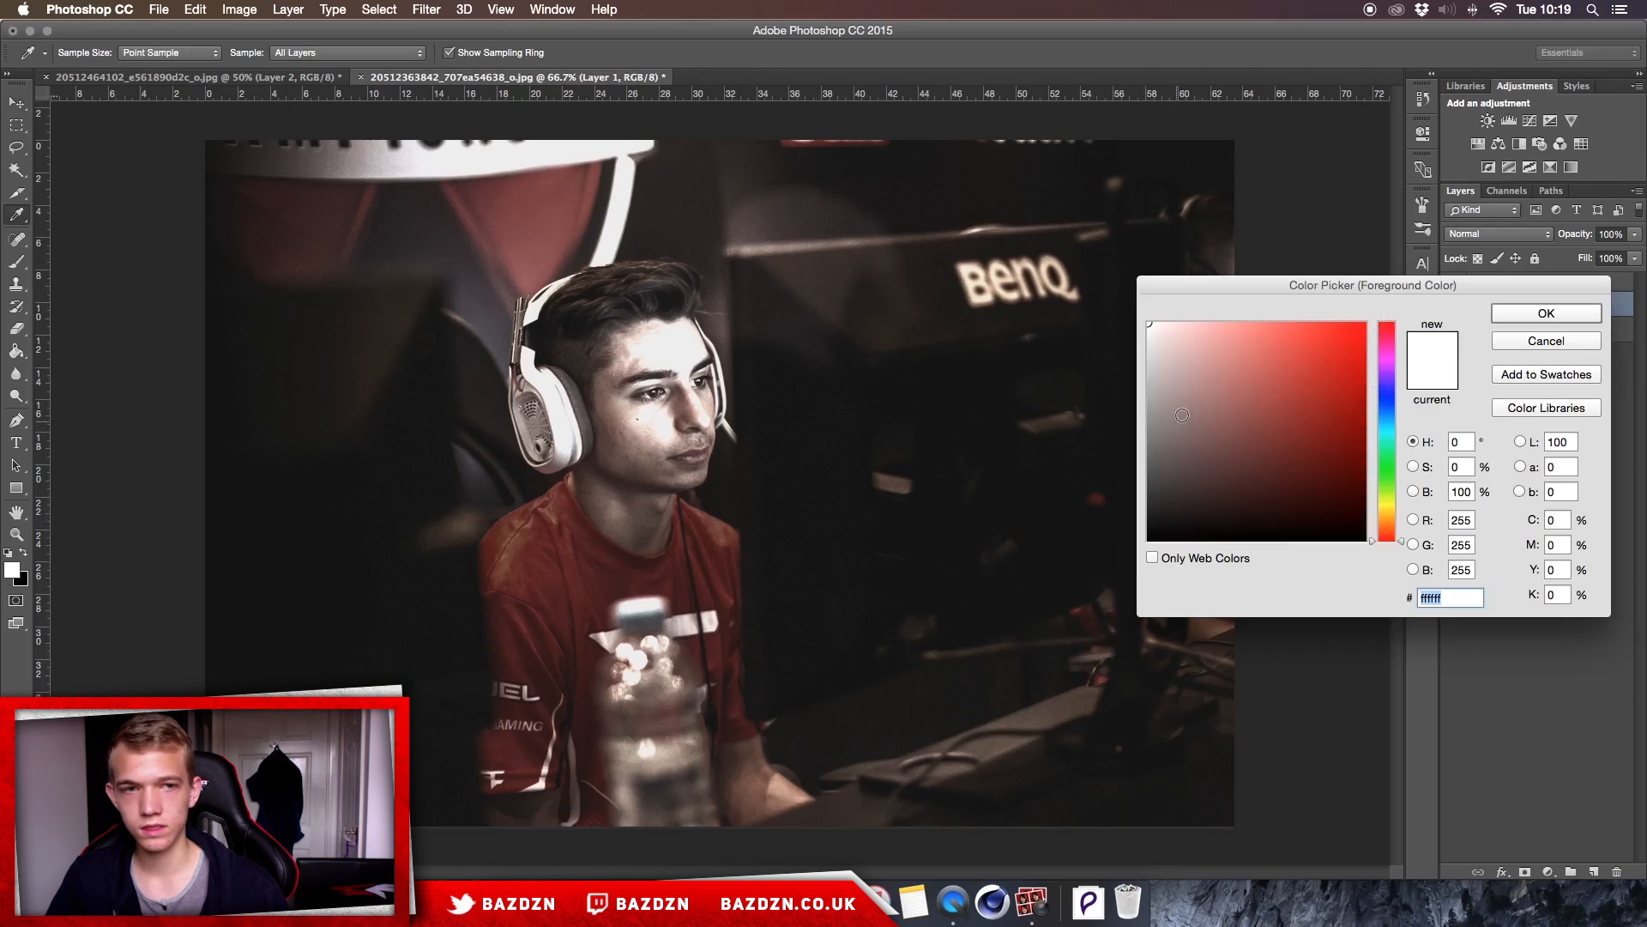
left_click(1570, 318)
Step: Outline the photo's upper-left half with a closed Pen path along a rising diagonal and convert it to a selection with 0 px feather
key("p")
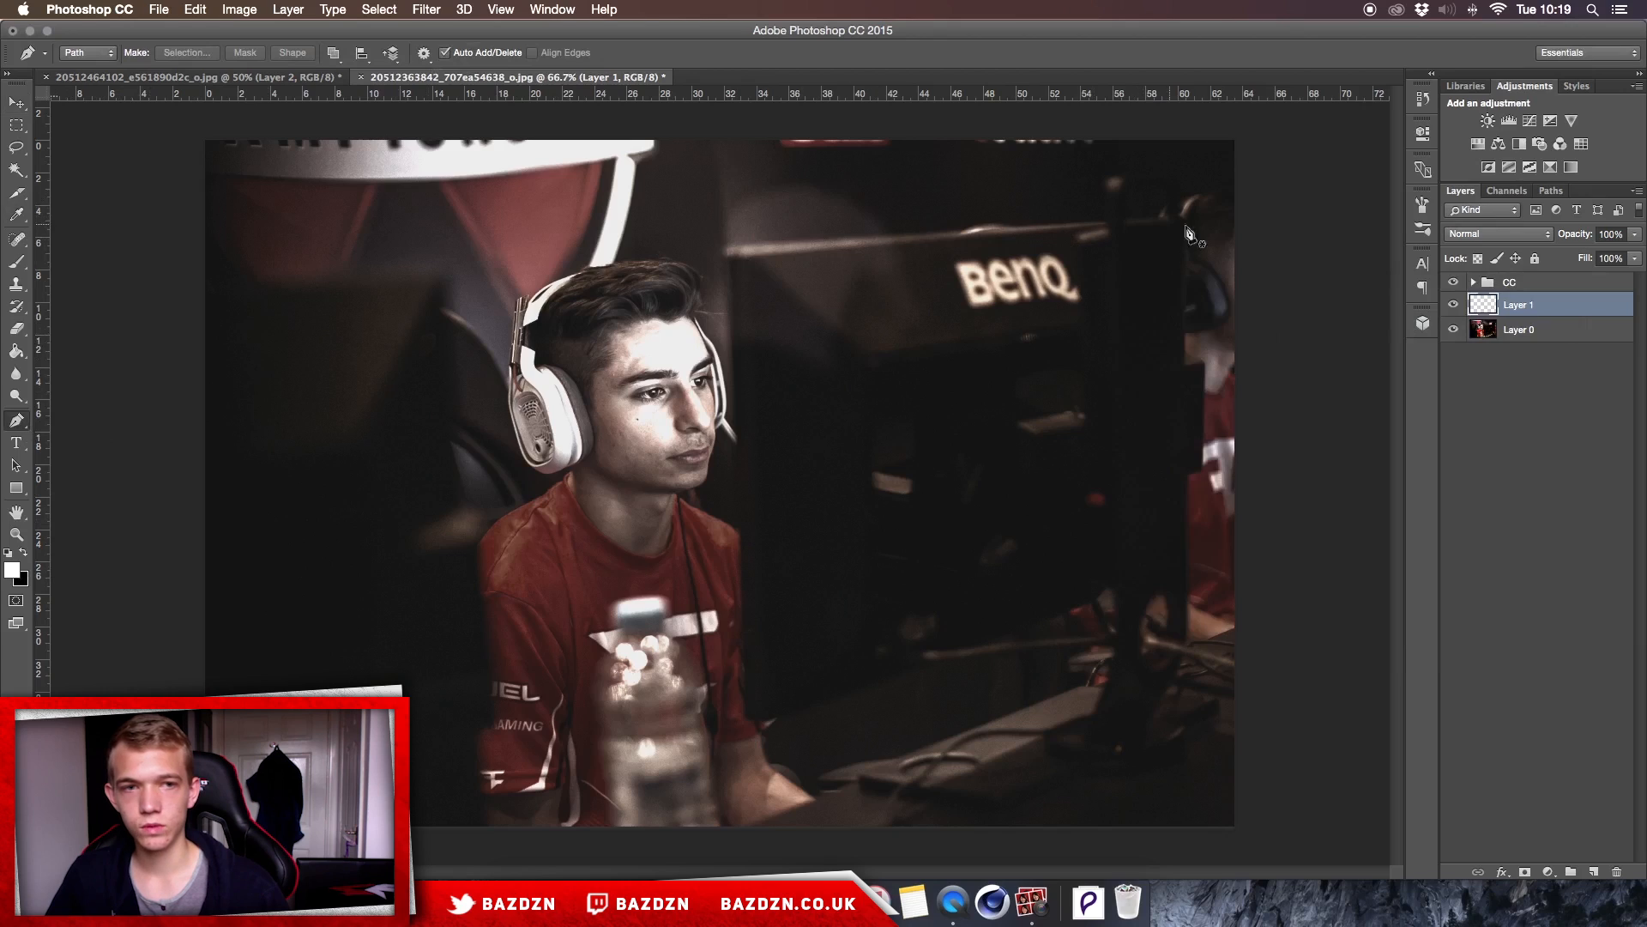
left_click(1252, 208)
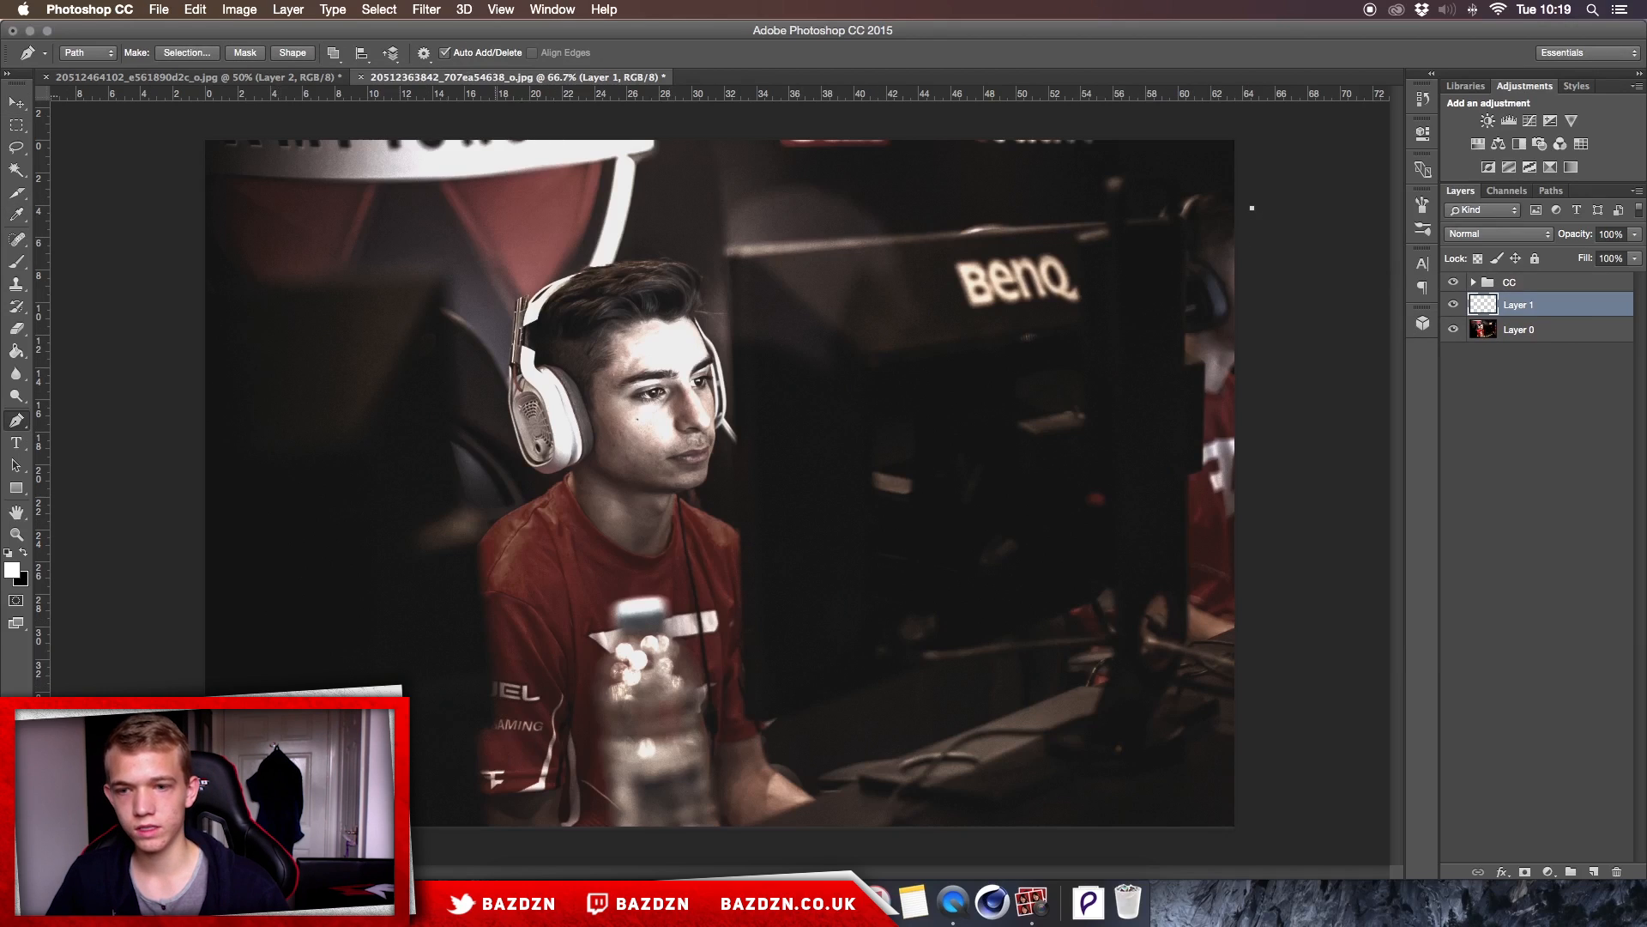
left_click(121, 838)
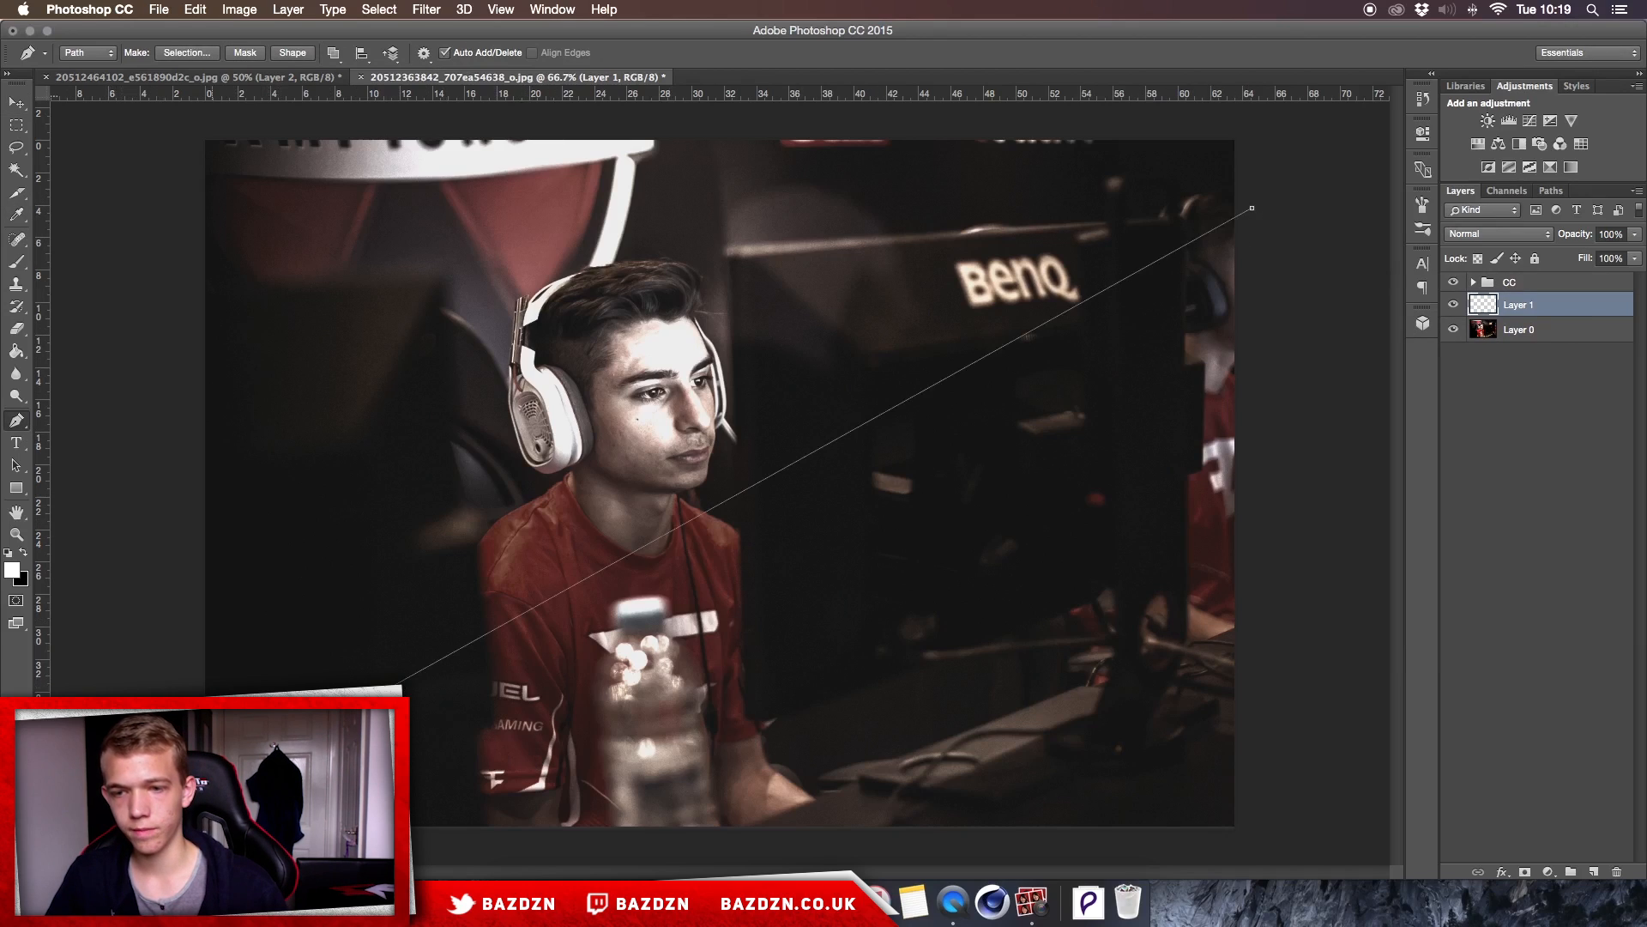
left_click(163, 127)
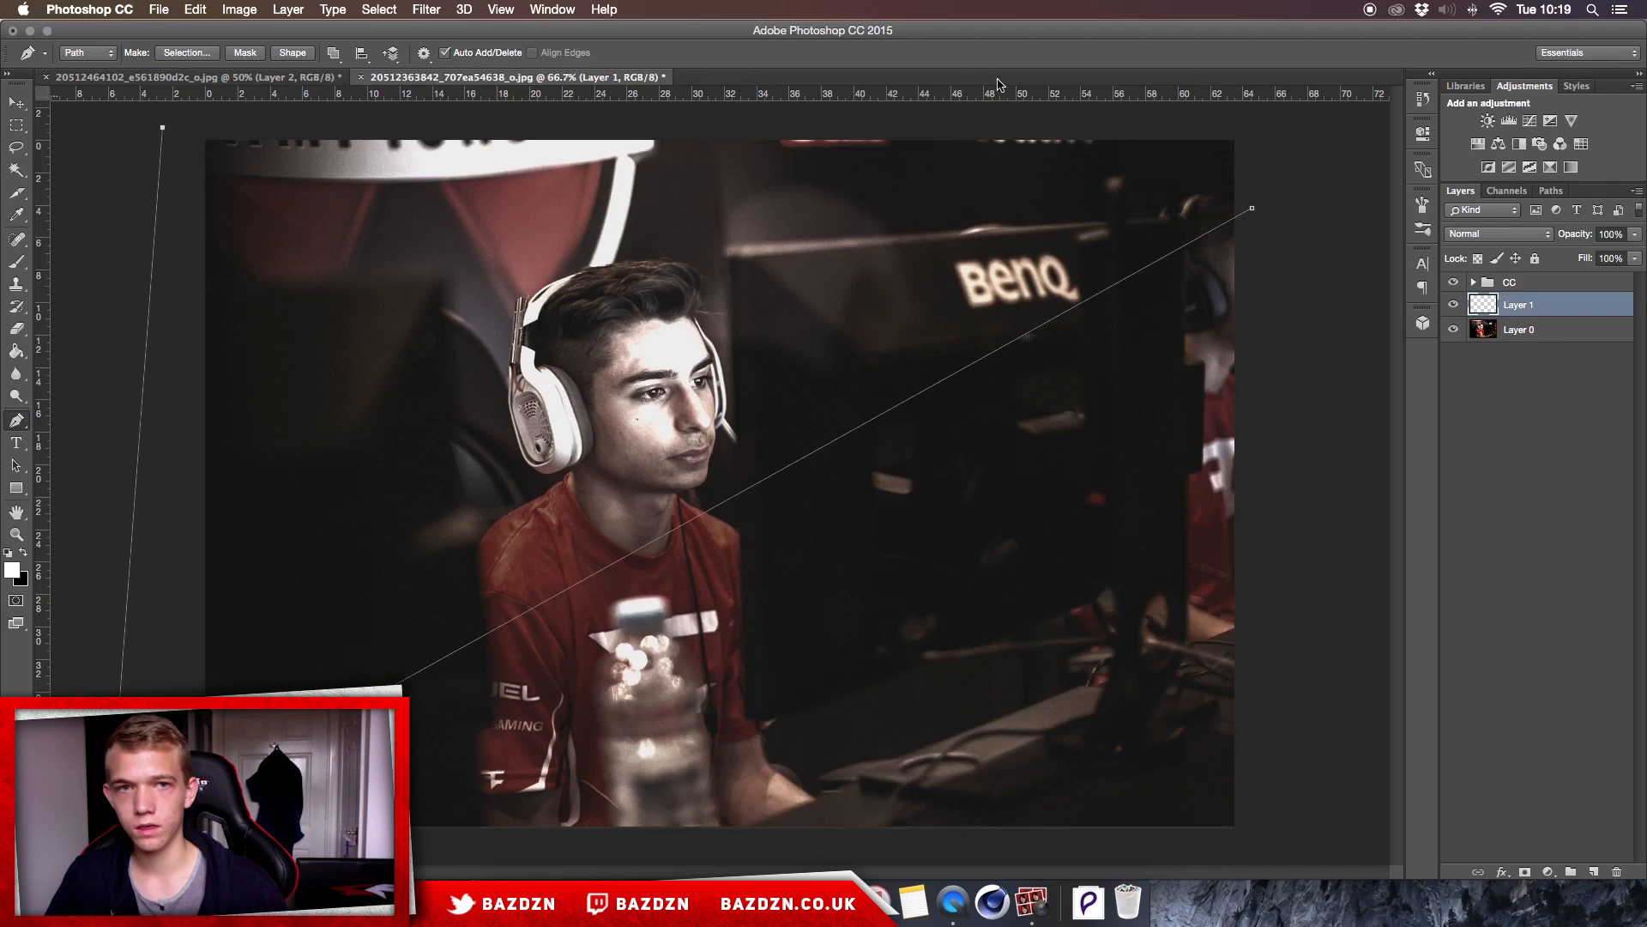
left_click(1027, 113)
left_click(1268, 119)
left_click(1253, 208)
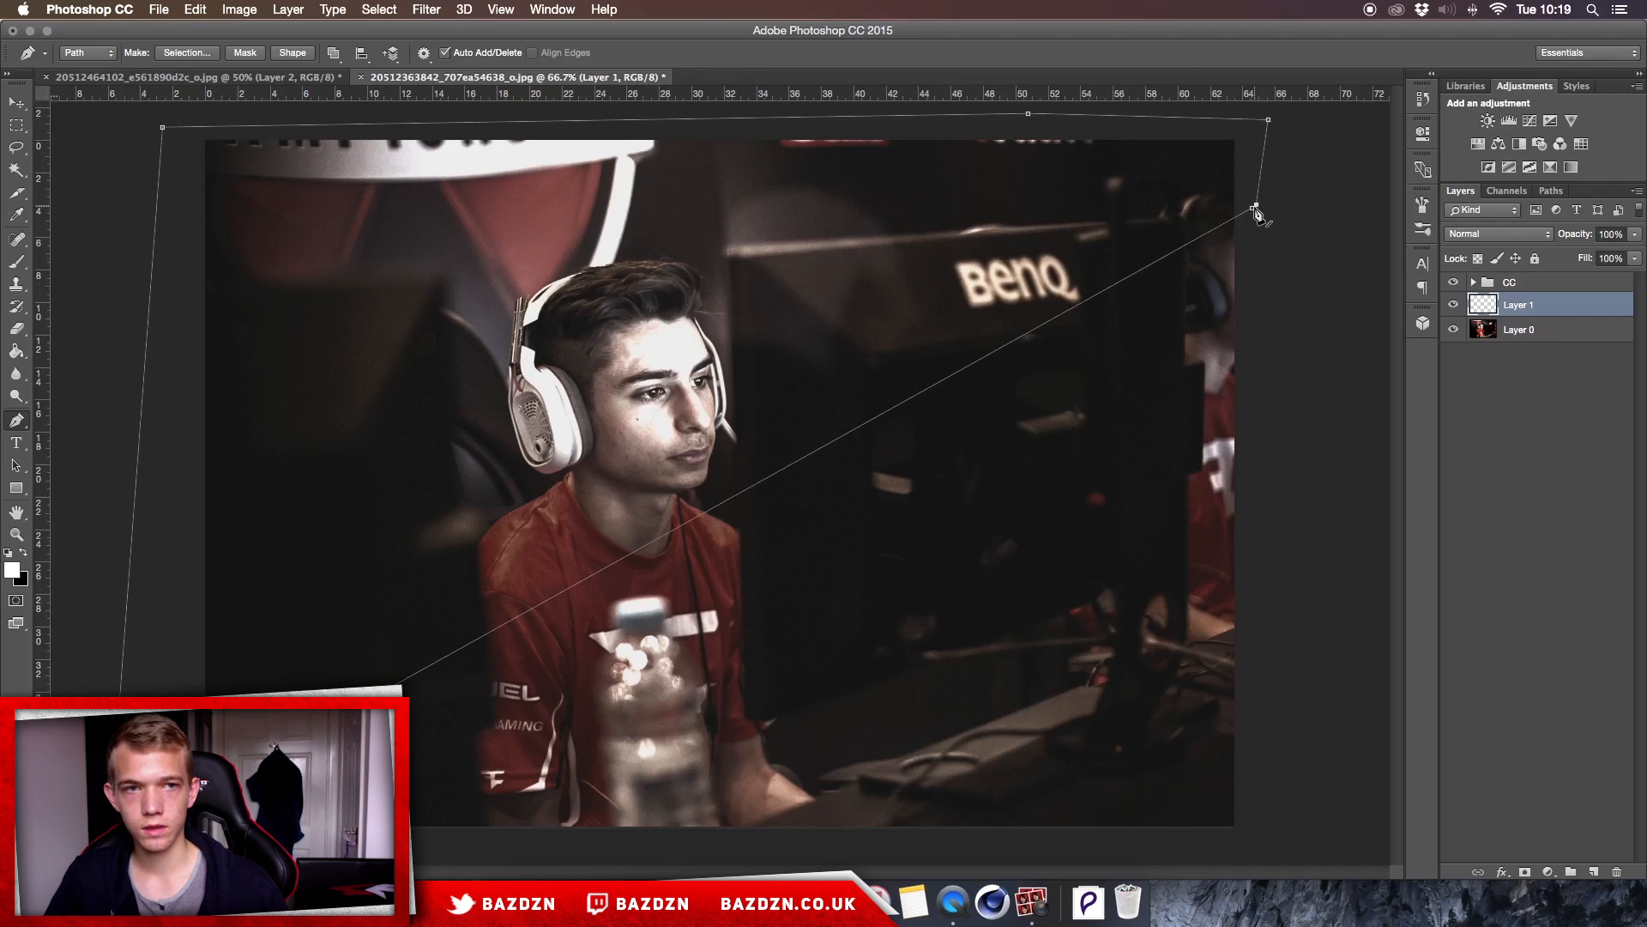
right_click(1118, 218)
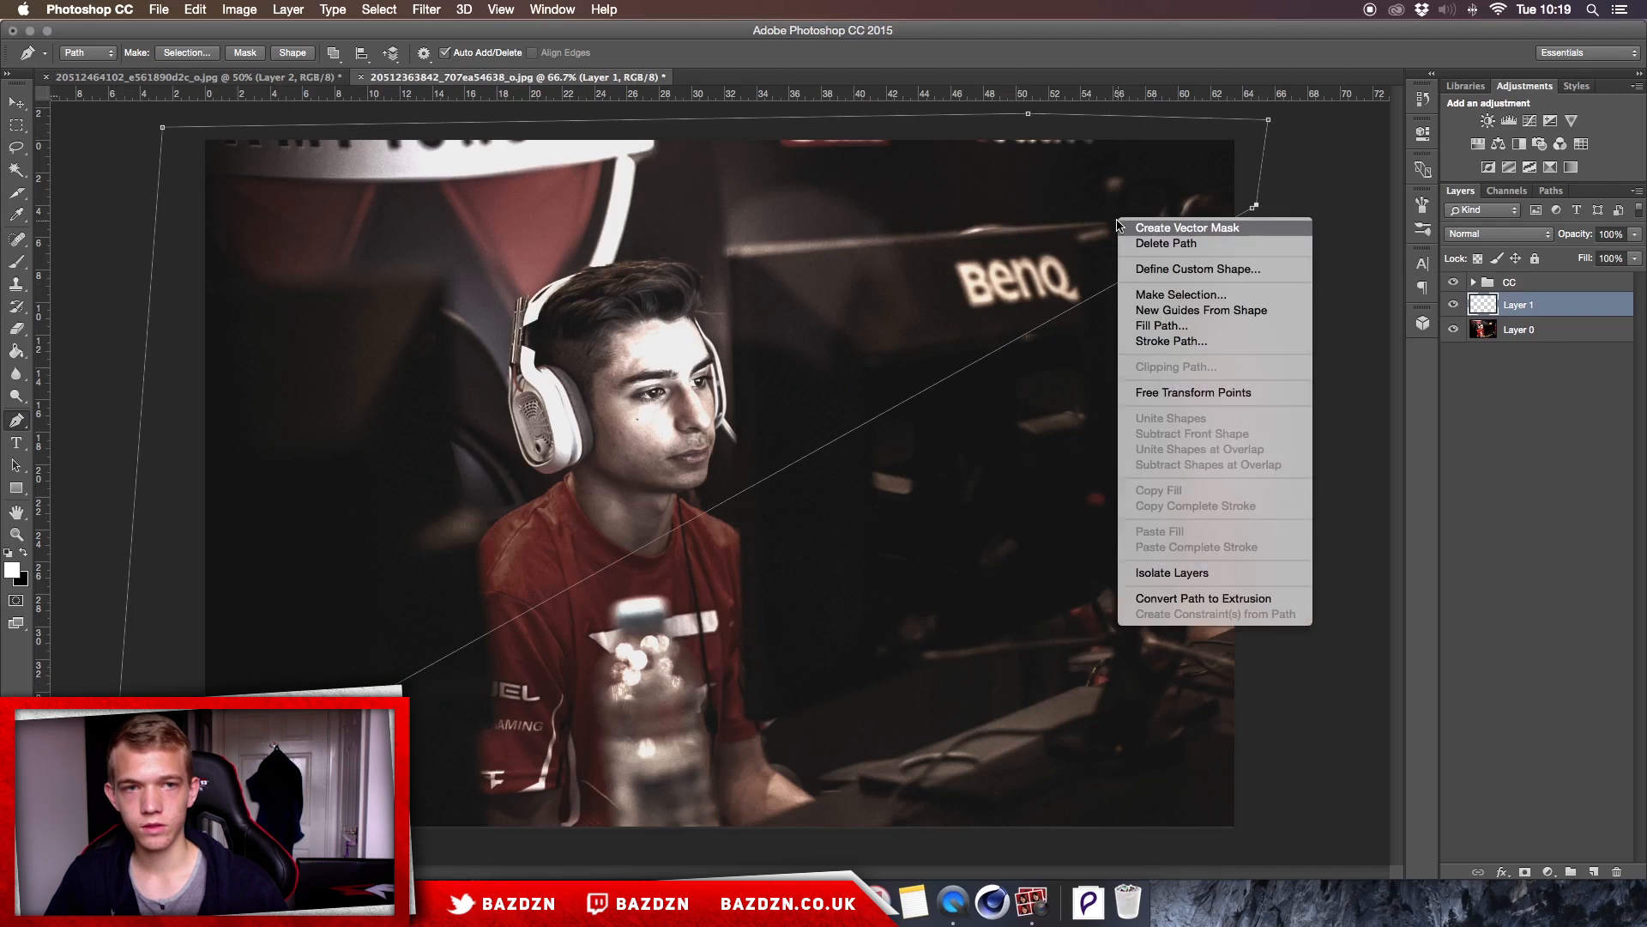
left_click(1165, 300)
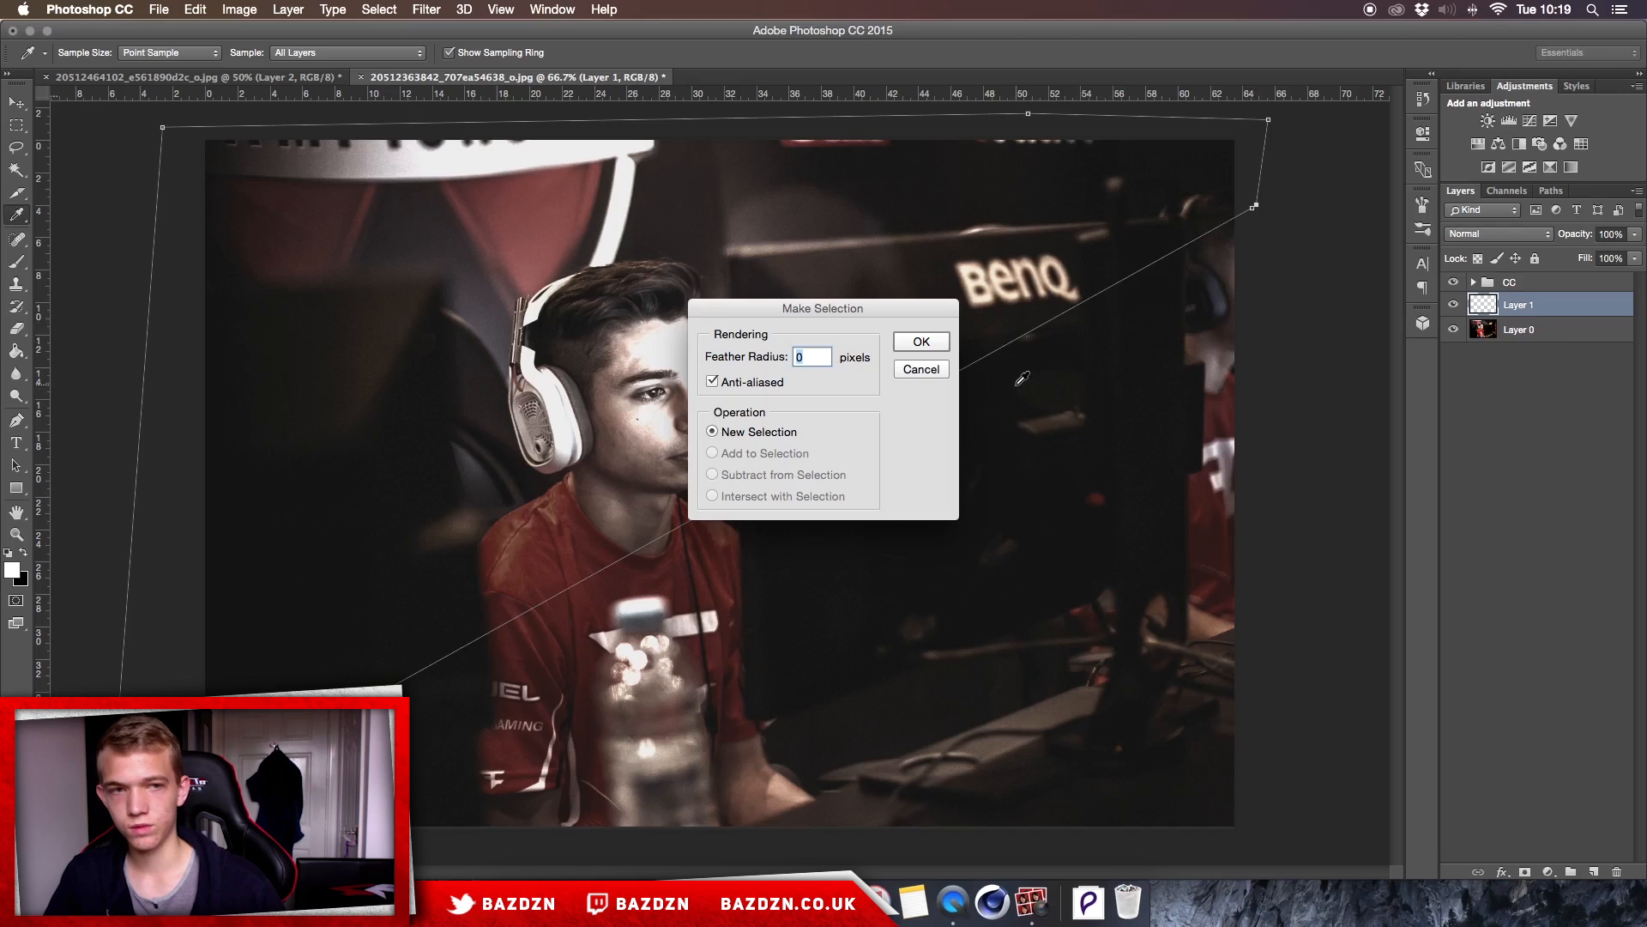
key("Return")
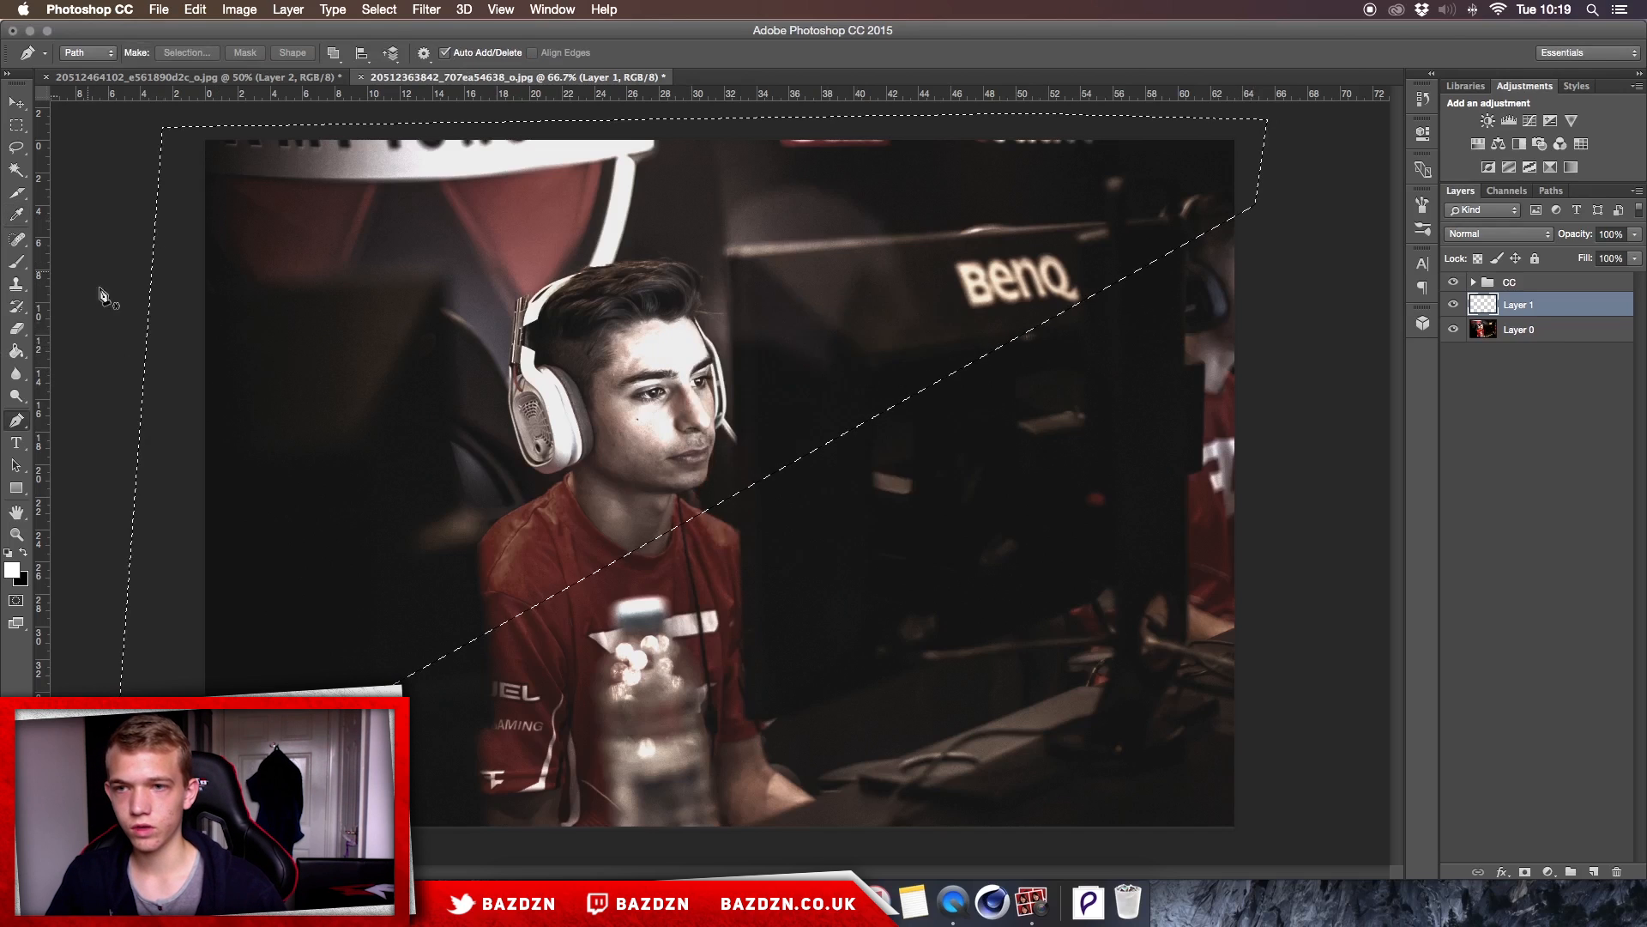
Step: Paint a faint white light along the diagonal edge inside the selection with the 2100 px soft brush, and deselect
key("b")
key("super+minus")
key("super+minus")
left_click(881, 755)
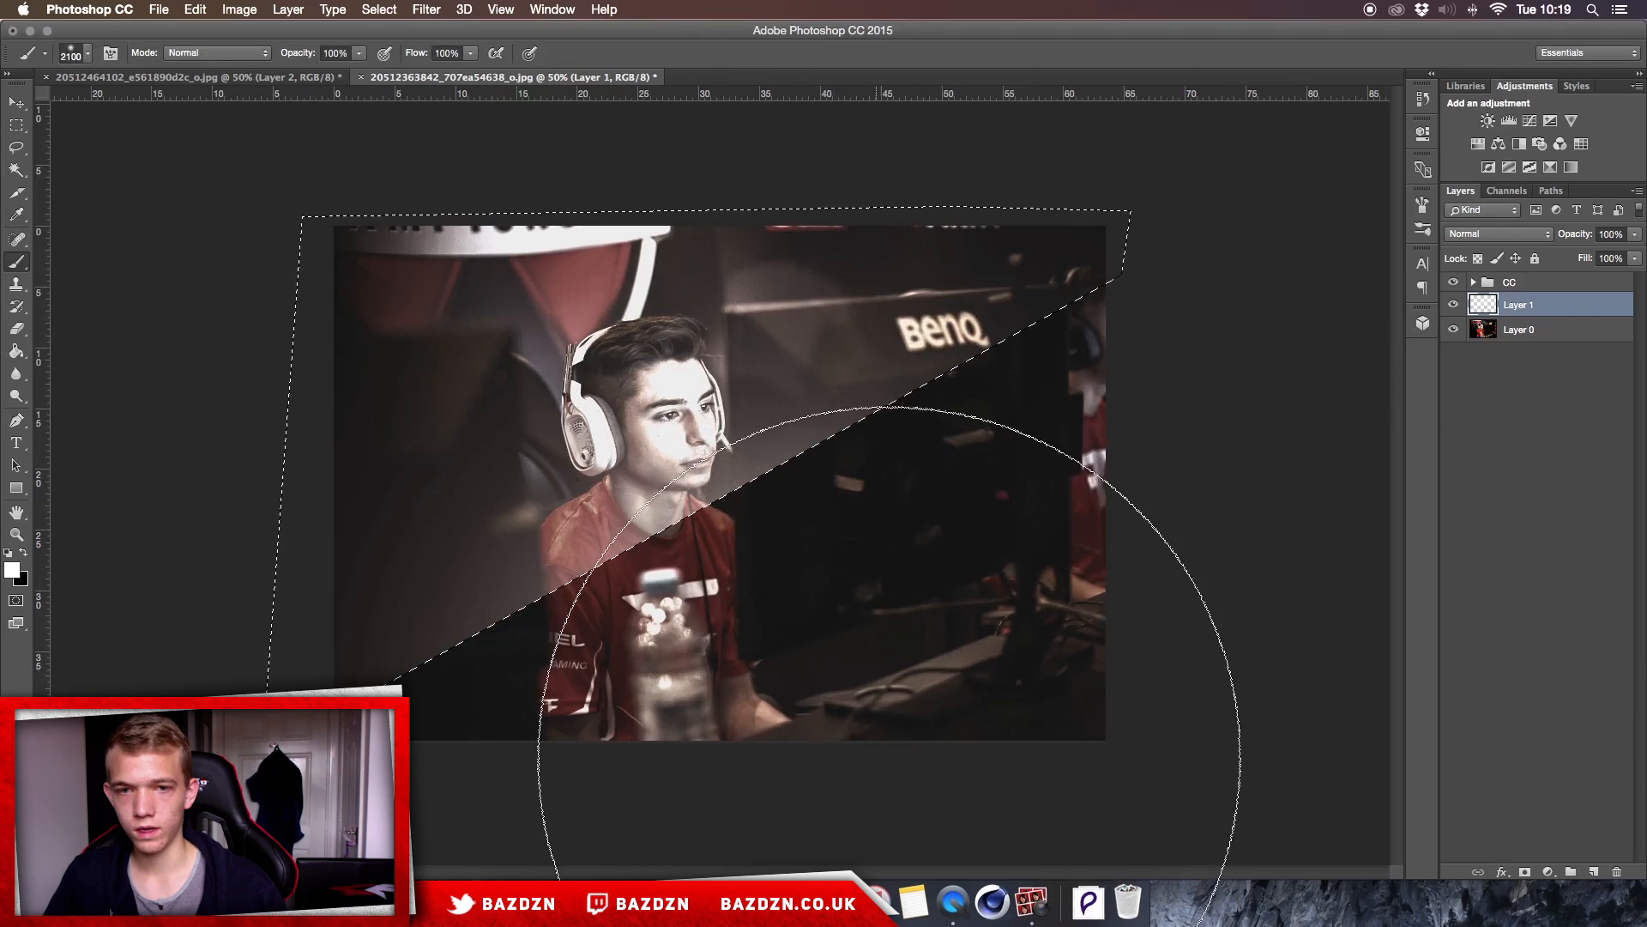
key("super+z")
left_click(930, 756)
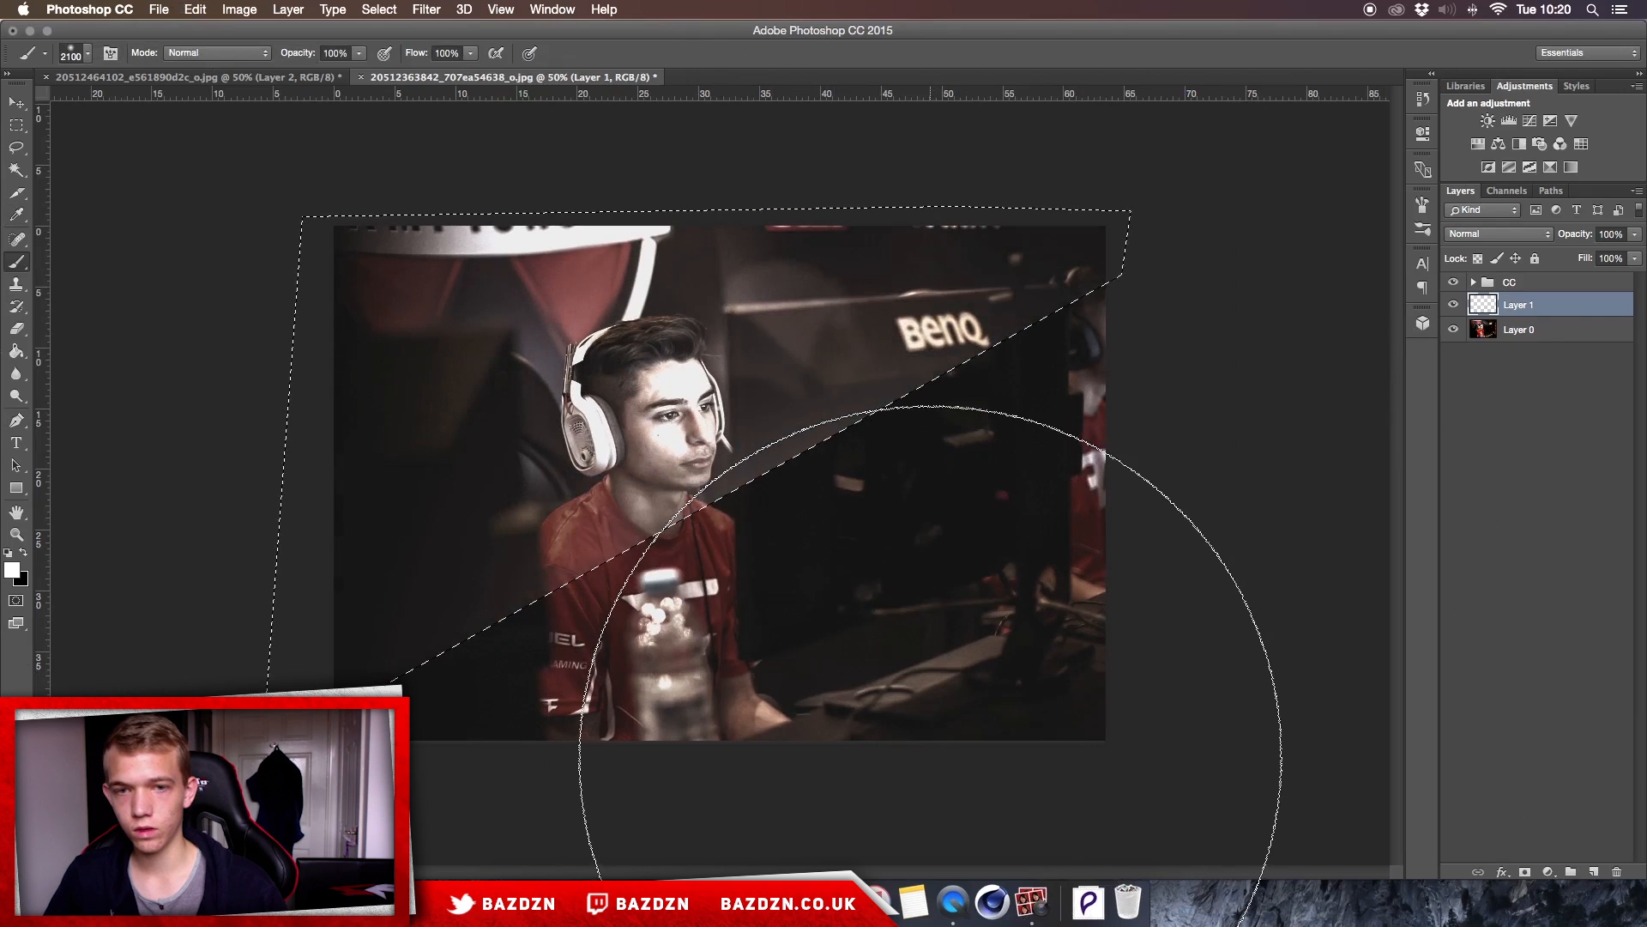
key("super+d")
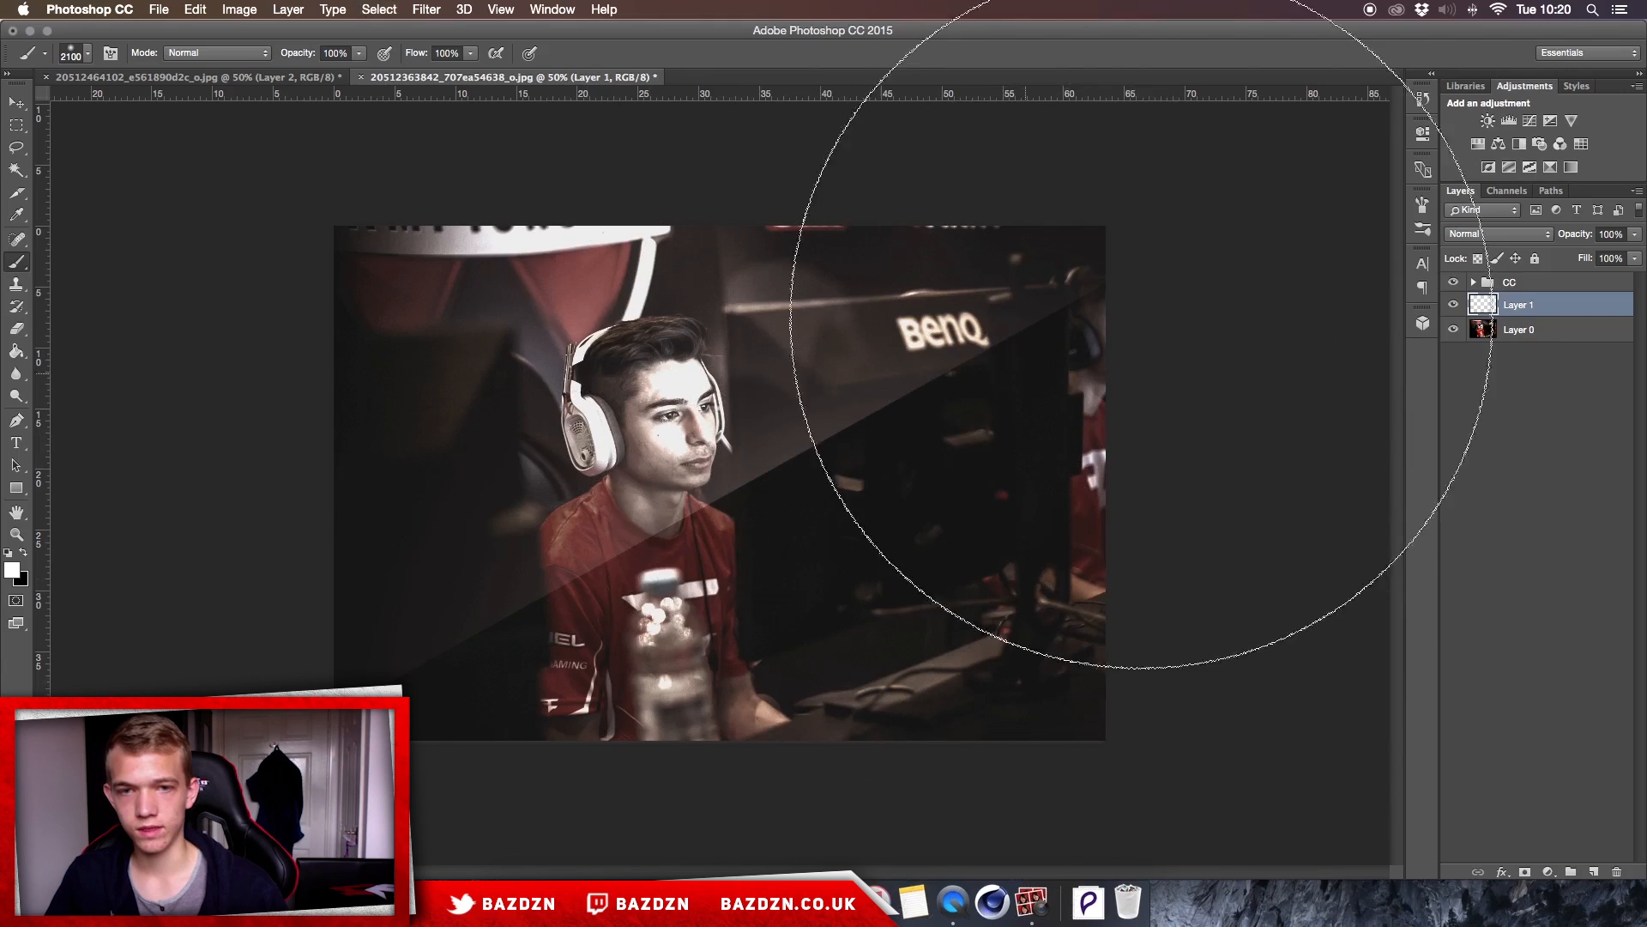
Step: Enlarge the eraser to 800 px and soften both ends of the diagonal light near the photo's edges
key("e")
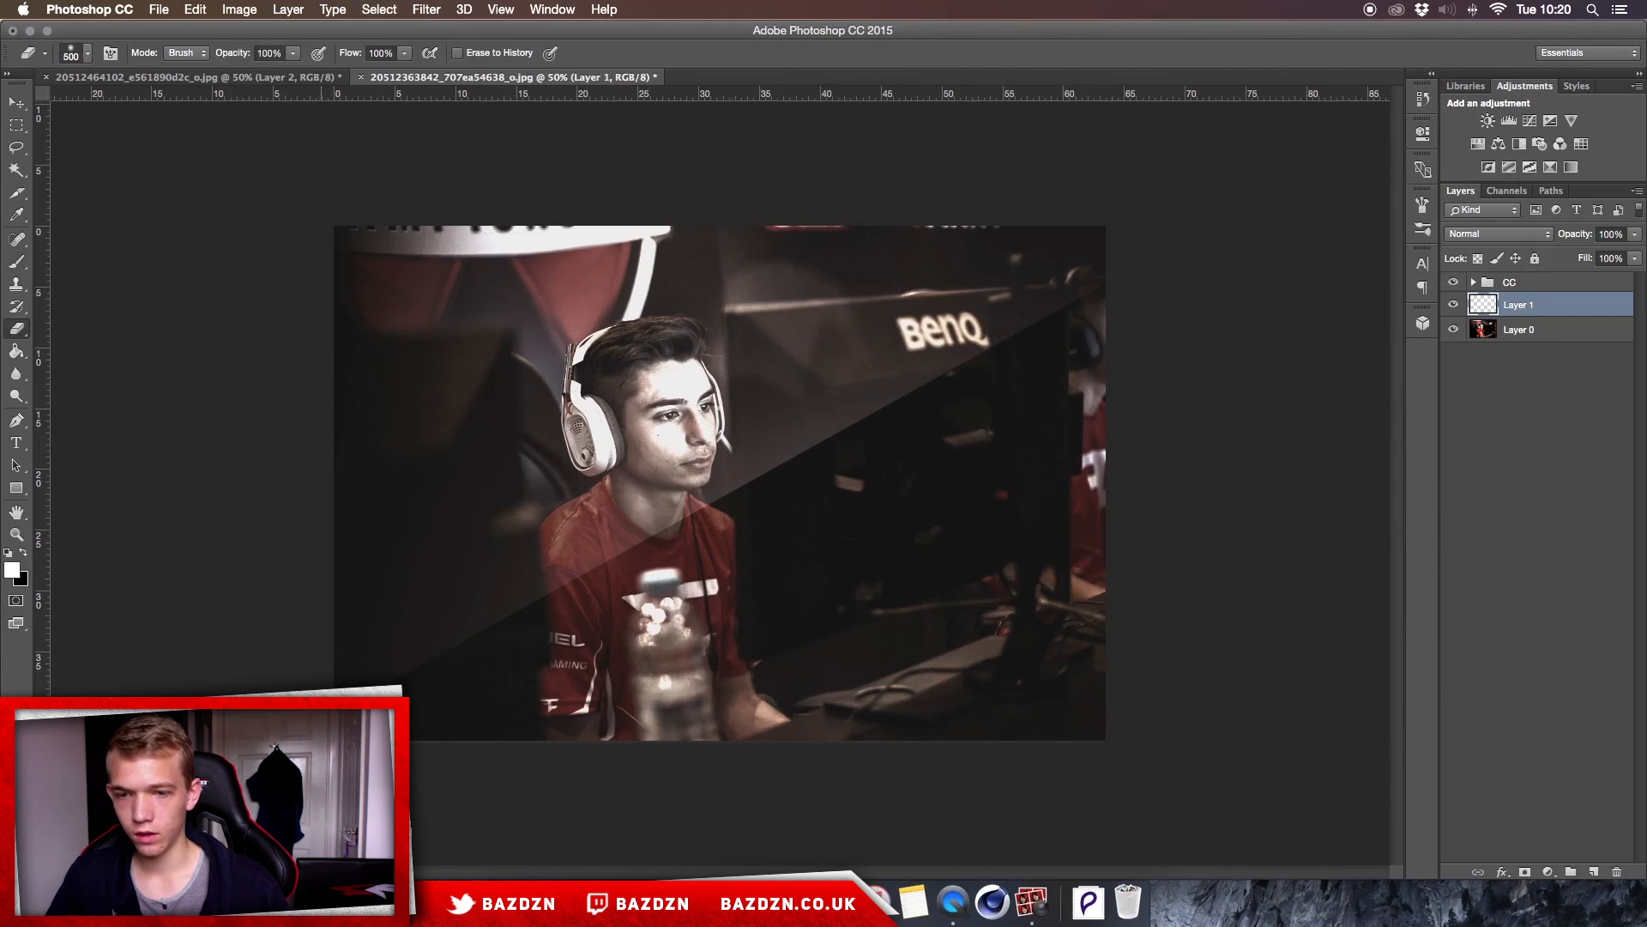
key("bracketright")
key("bracketright")
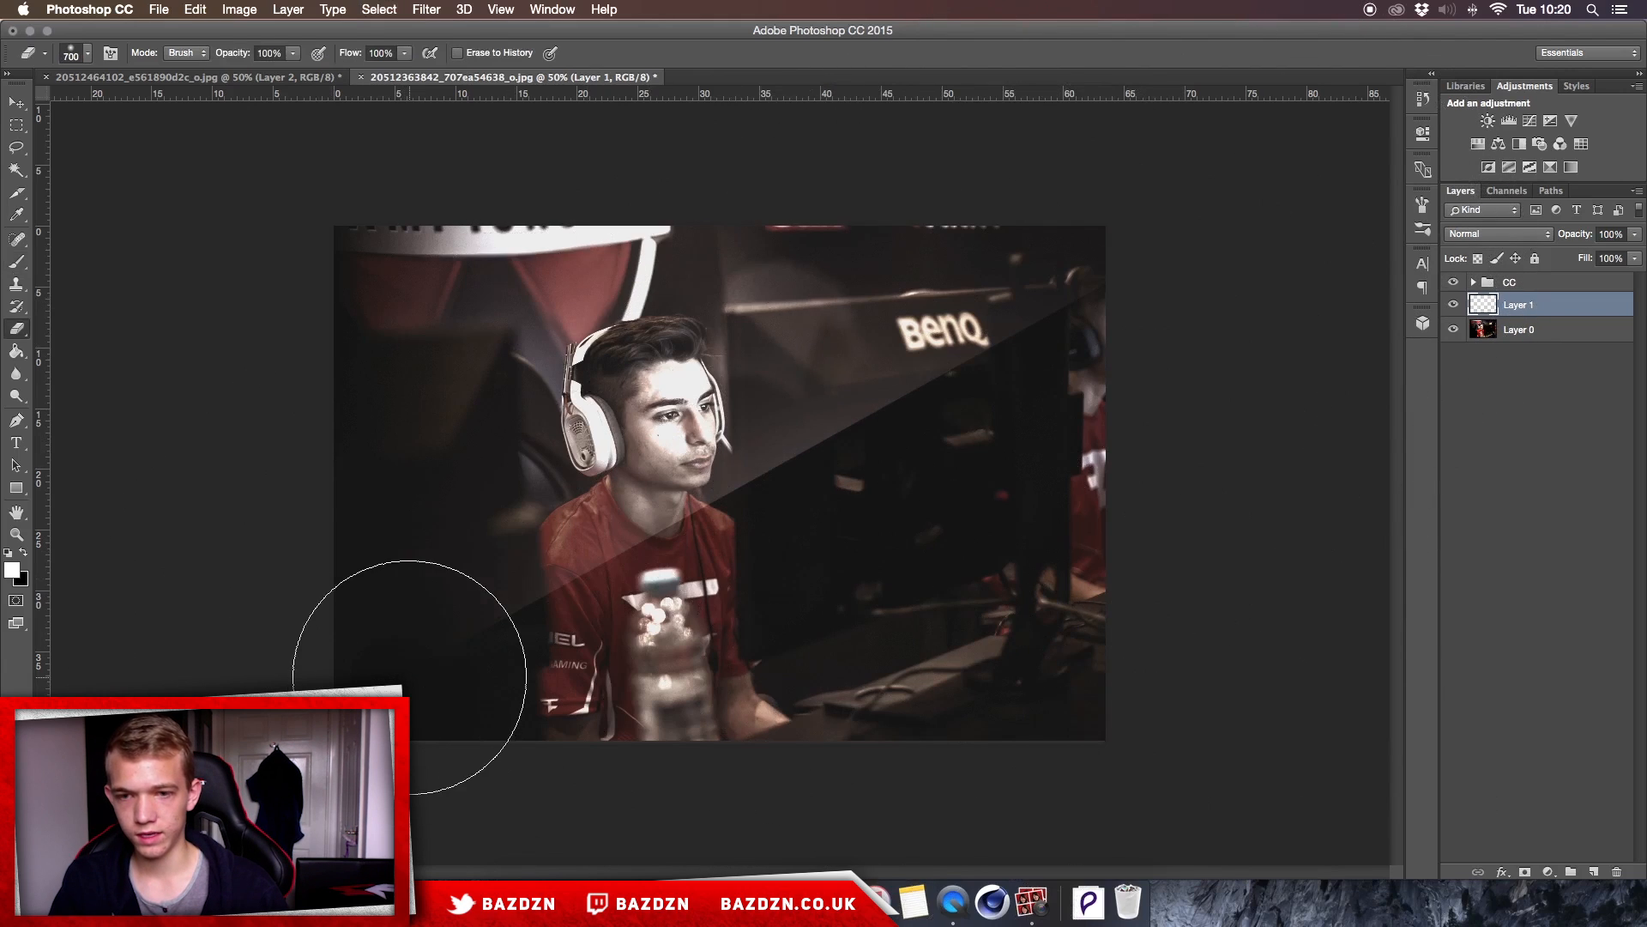
key("bracketright")
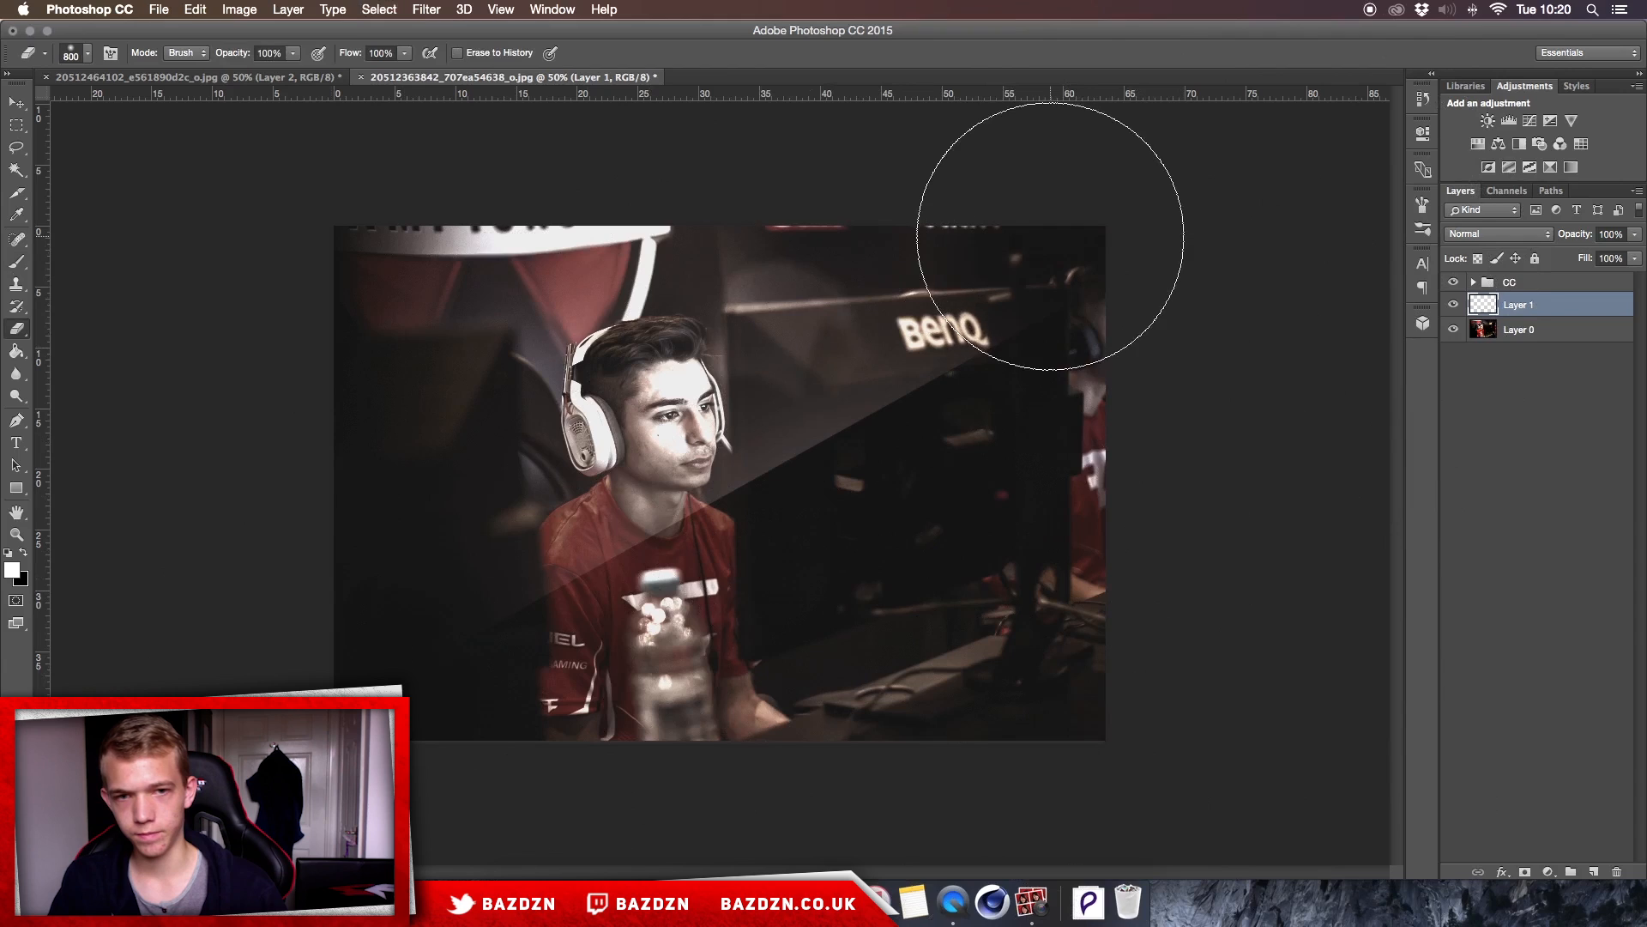
key("super+minus")
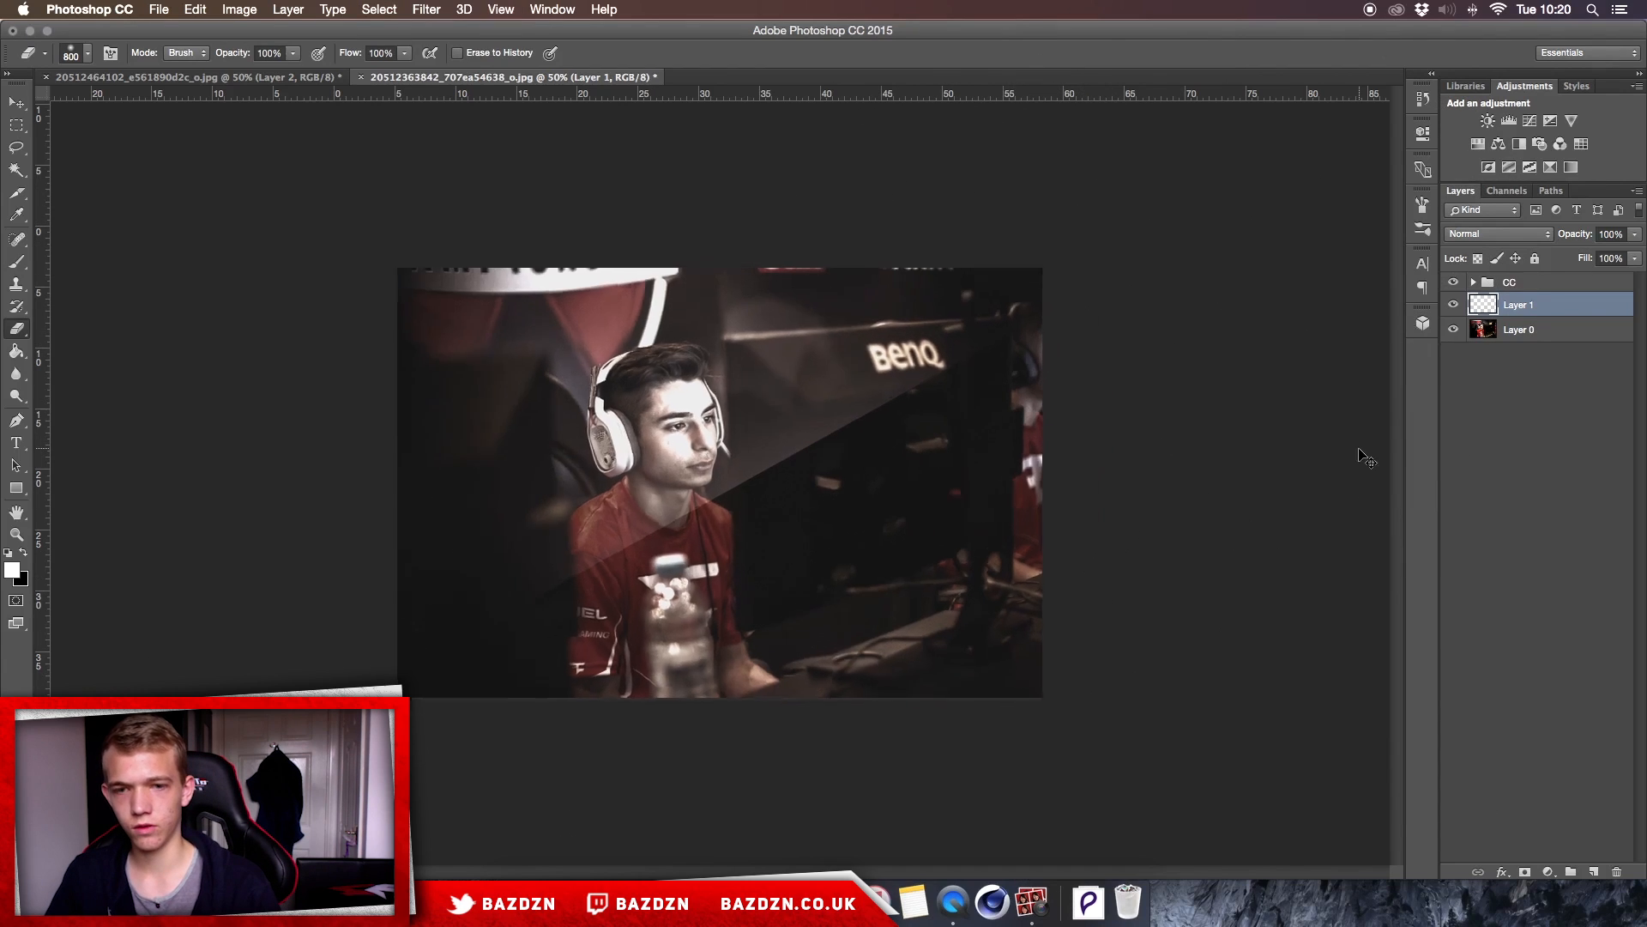
Step: Free-transform the diagonal light layer, shifting it slightly left and rotating it by about 1°
left_click(23, 97)
key("super+t")
left_click_drag(1175, 465, 1174, 363)
left_click_drag(943, 487, 890, 500)
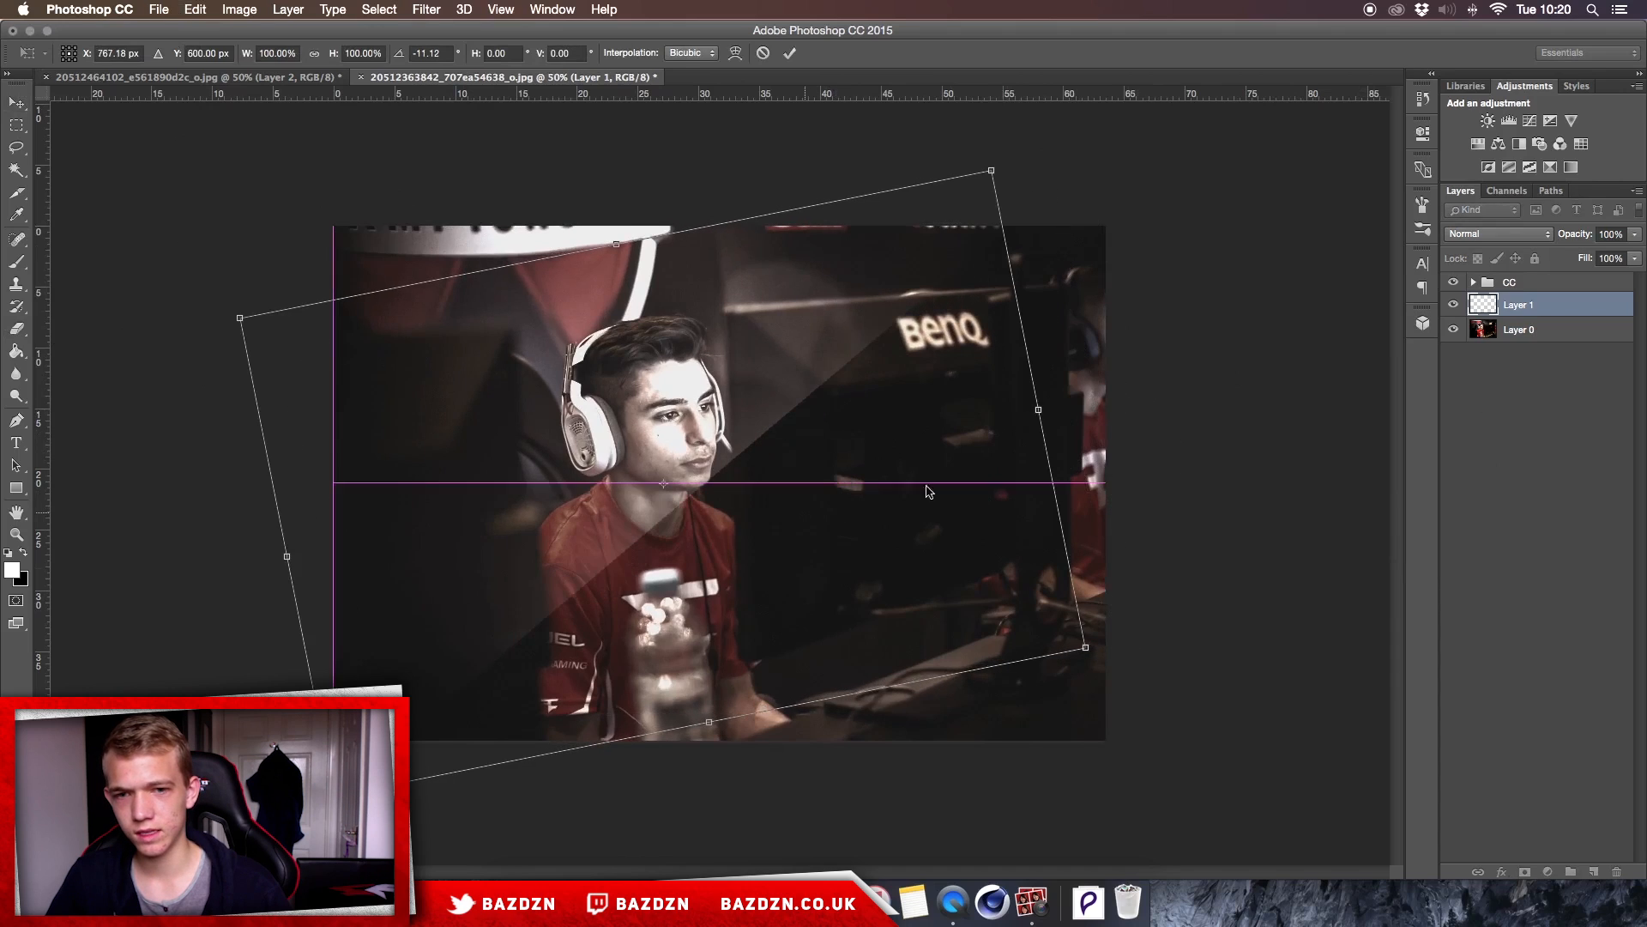
left_click_drag(1279, 452, 1272, 541)
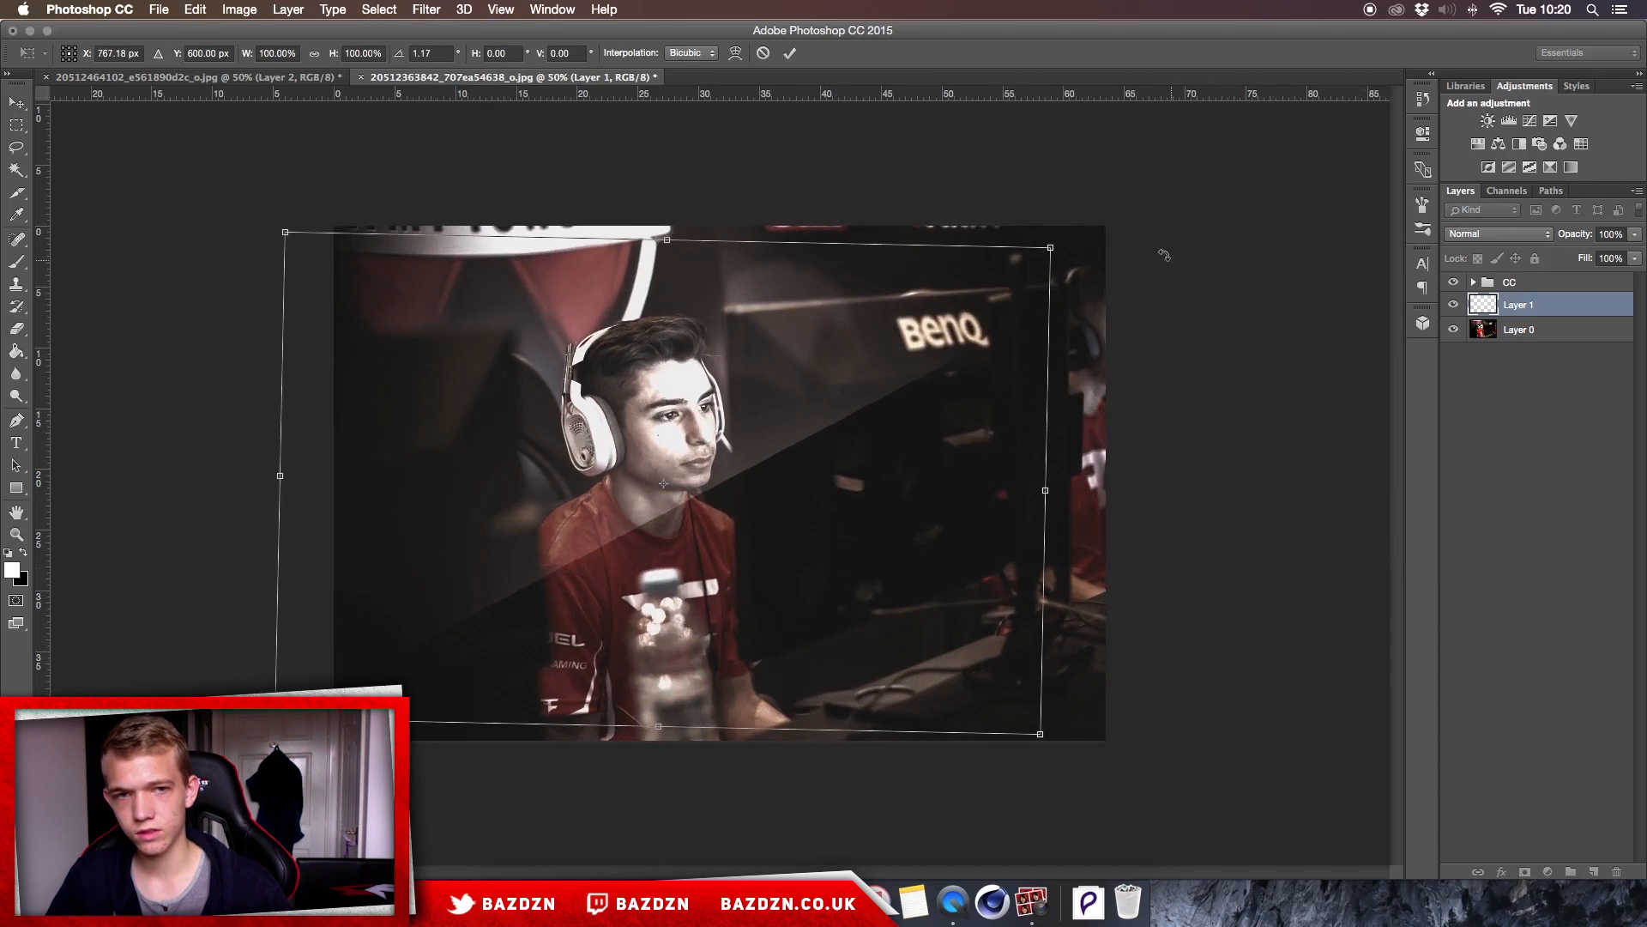
left_click_drag(1052, 250, 1049, 255)
key("Return")
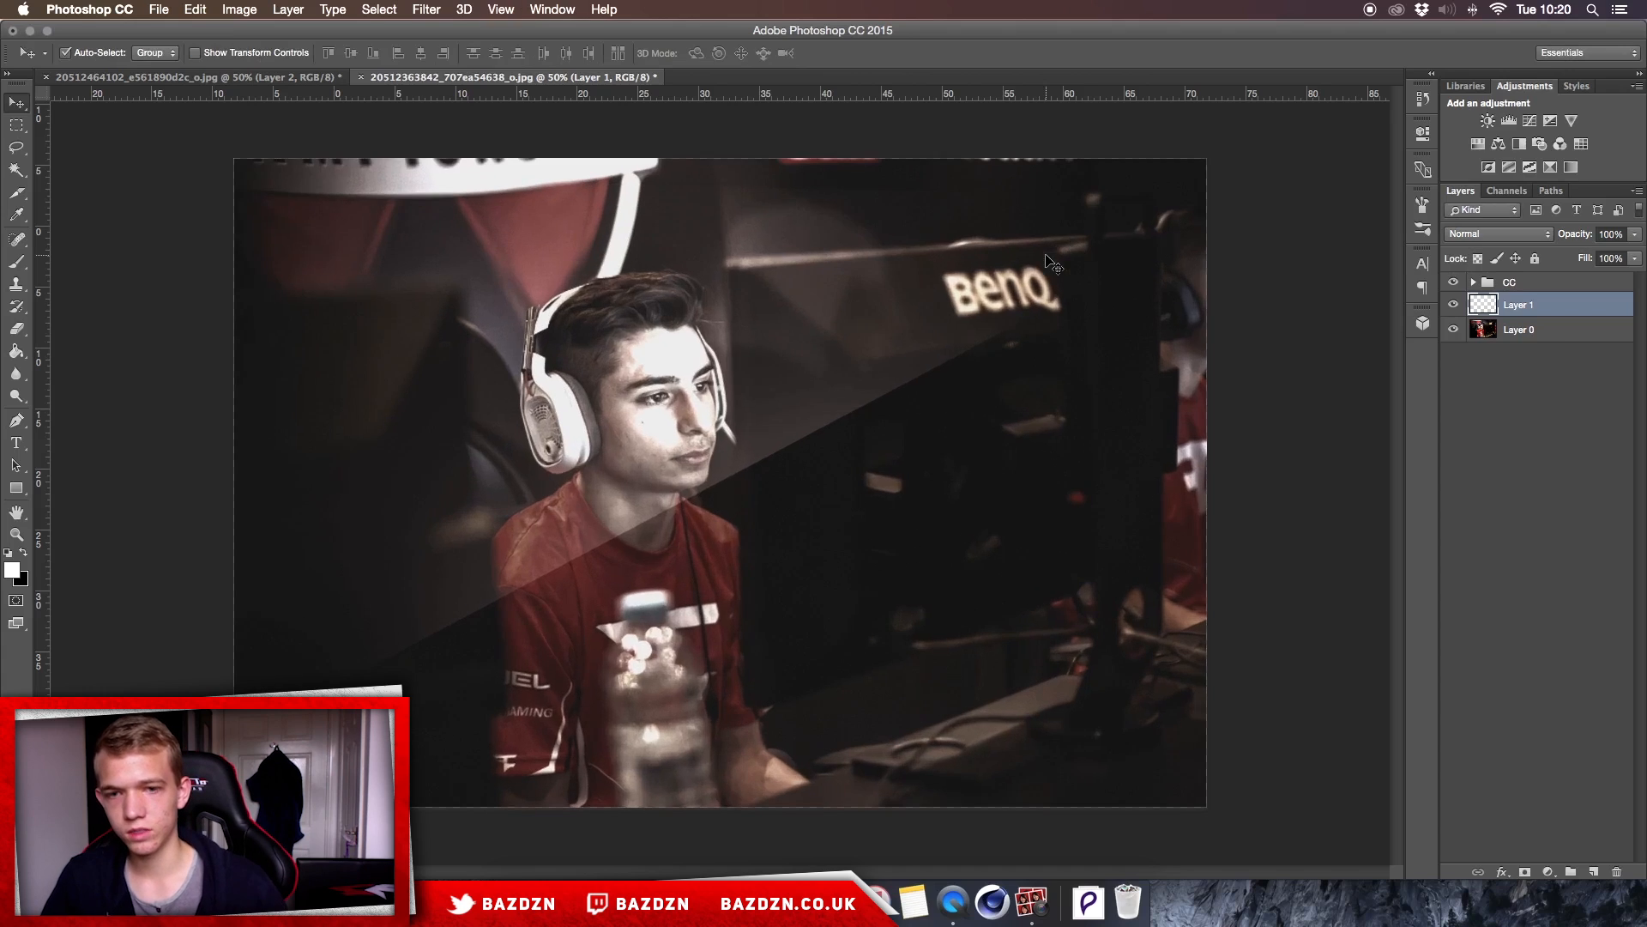
Step: Erase the diagonal light from the player's red shirt with a 300 px eraser
key("super+plus")
key("e")
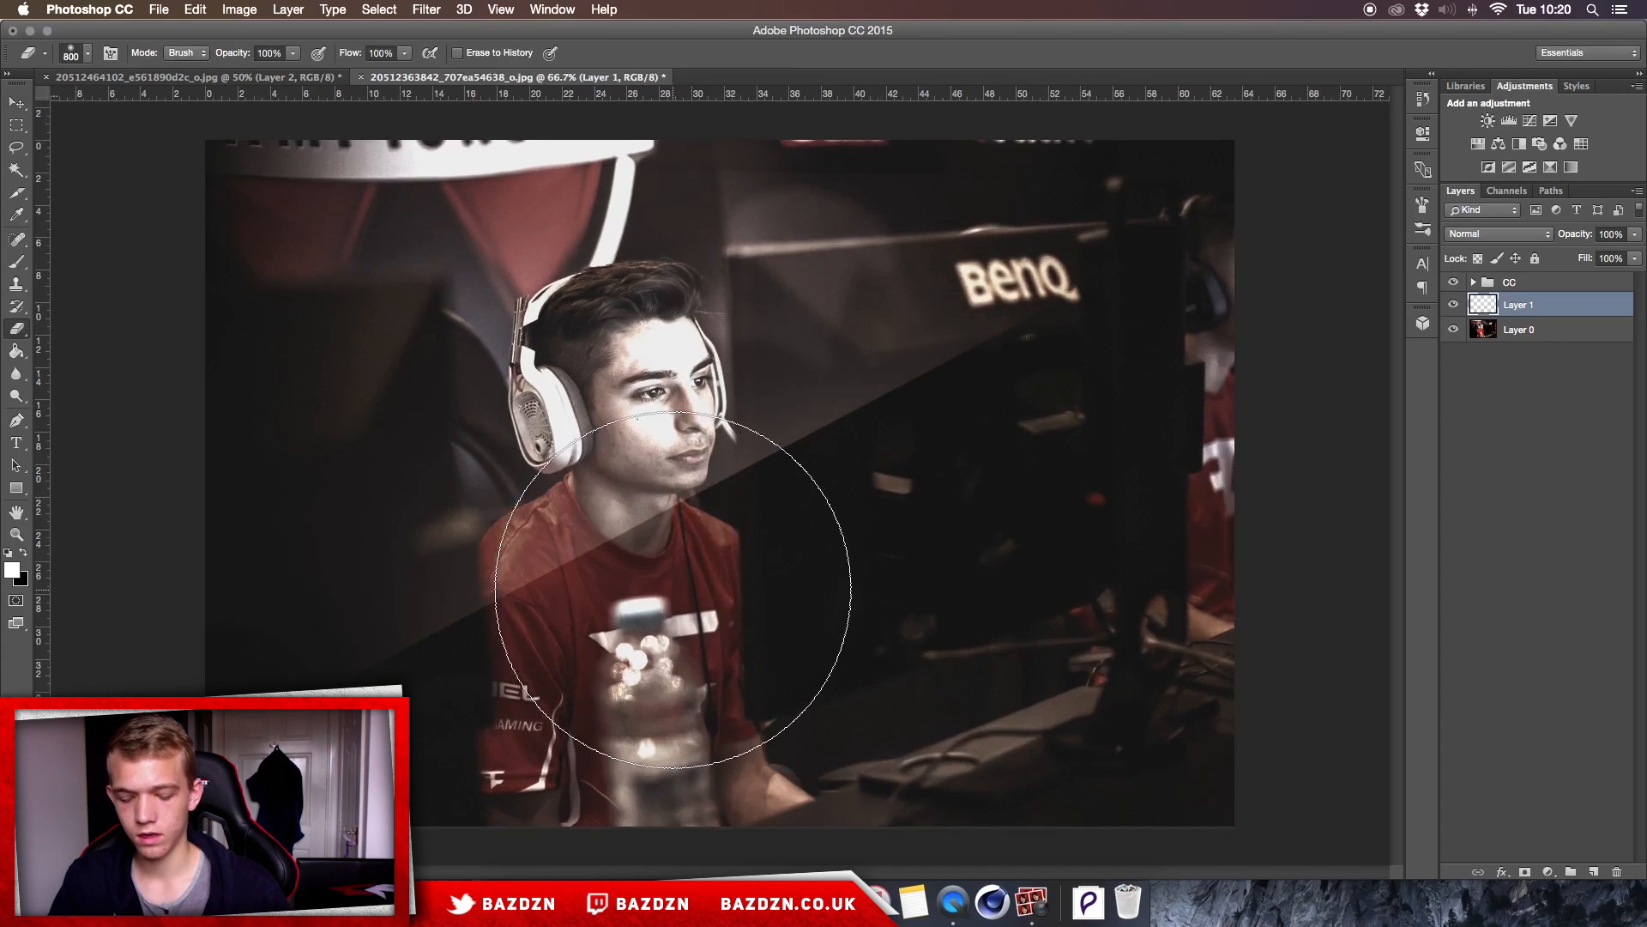
key("bracketleft")
key("bracketleft")
key("bracketleft")
mouse_move(588, 581)
left_mouse_down()
mouse_move(612, 561)
mouse_move(568, 580)
mouse_move(647, 554)
mouse_move(667, 574)
mouse_move(540, 592)
mouse_move(561, 600)
left_mouse_up()
key("super+minus")
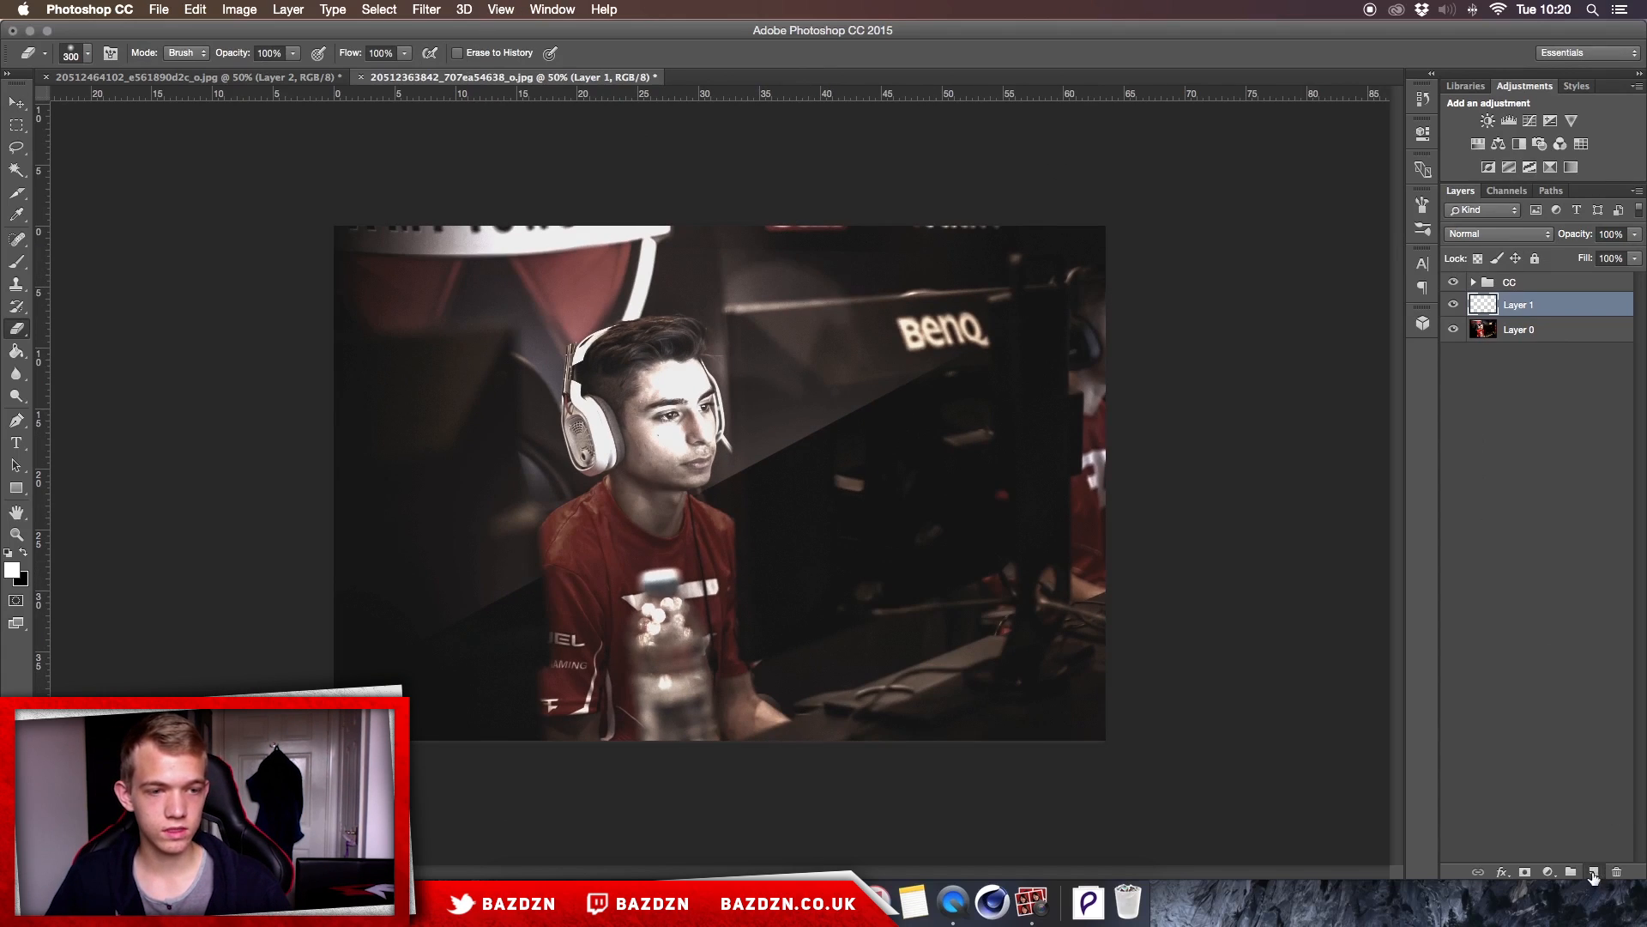
Step: Add a new layer above the diagonal light layer and enlarge the eraser to 1200 px
left_click(1592, 873)
key("bracketright")
key("bracketright")
key("bracketright")
key("bracketright")
key("bracketright")
key("bracketright")
key("bracketright")
key("bracketright")
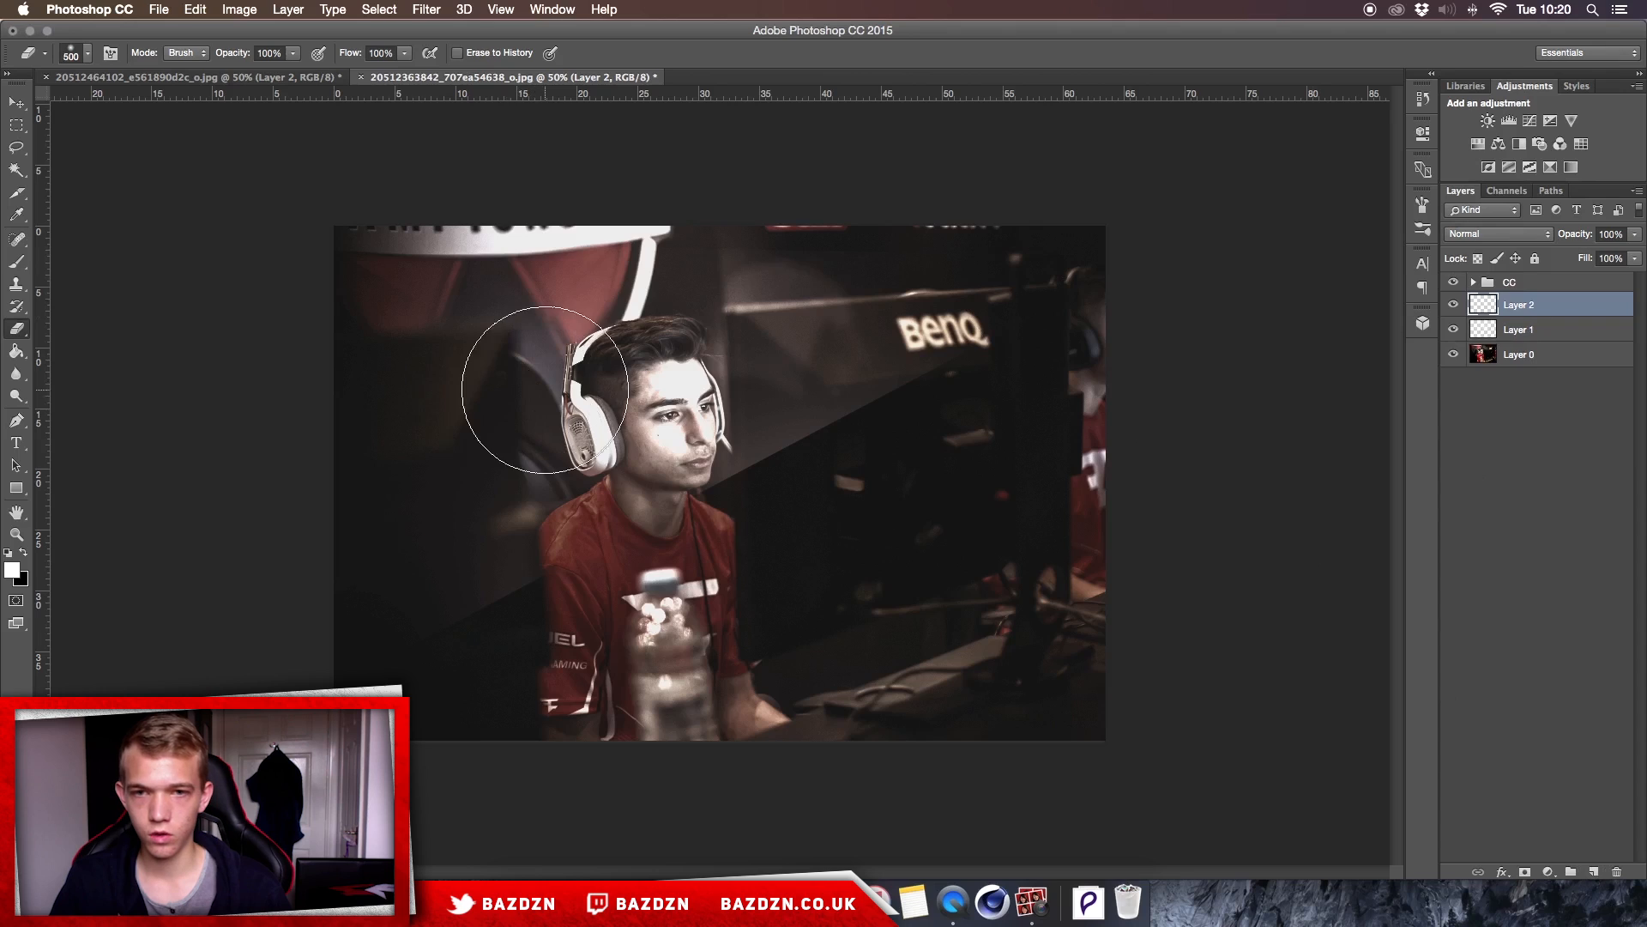
key("bracketright")
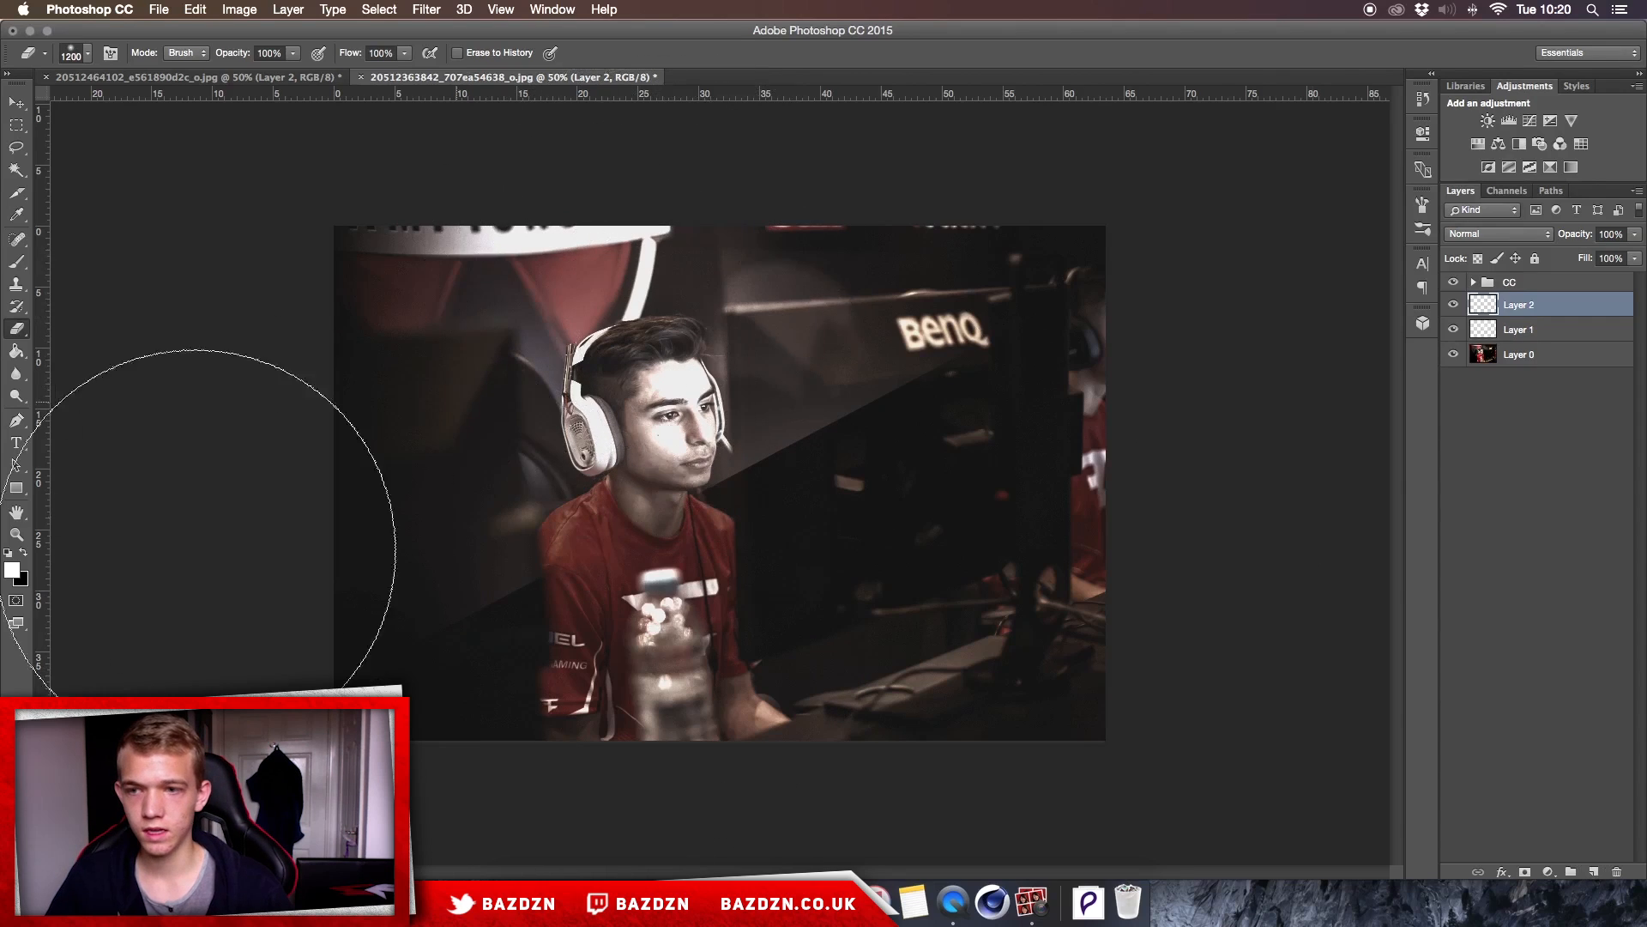
Step: Pick a soft round brush preset for painting and set its size to 800 px
key("b")
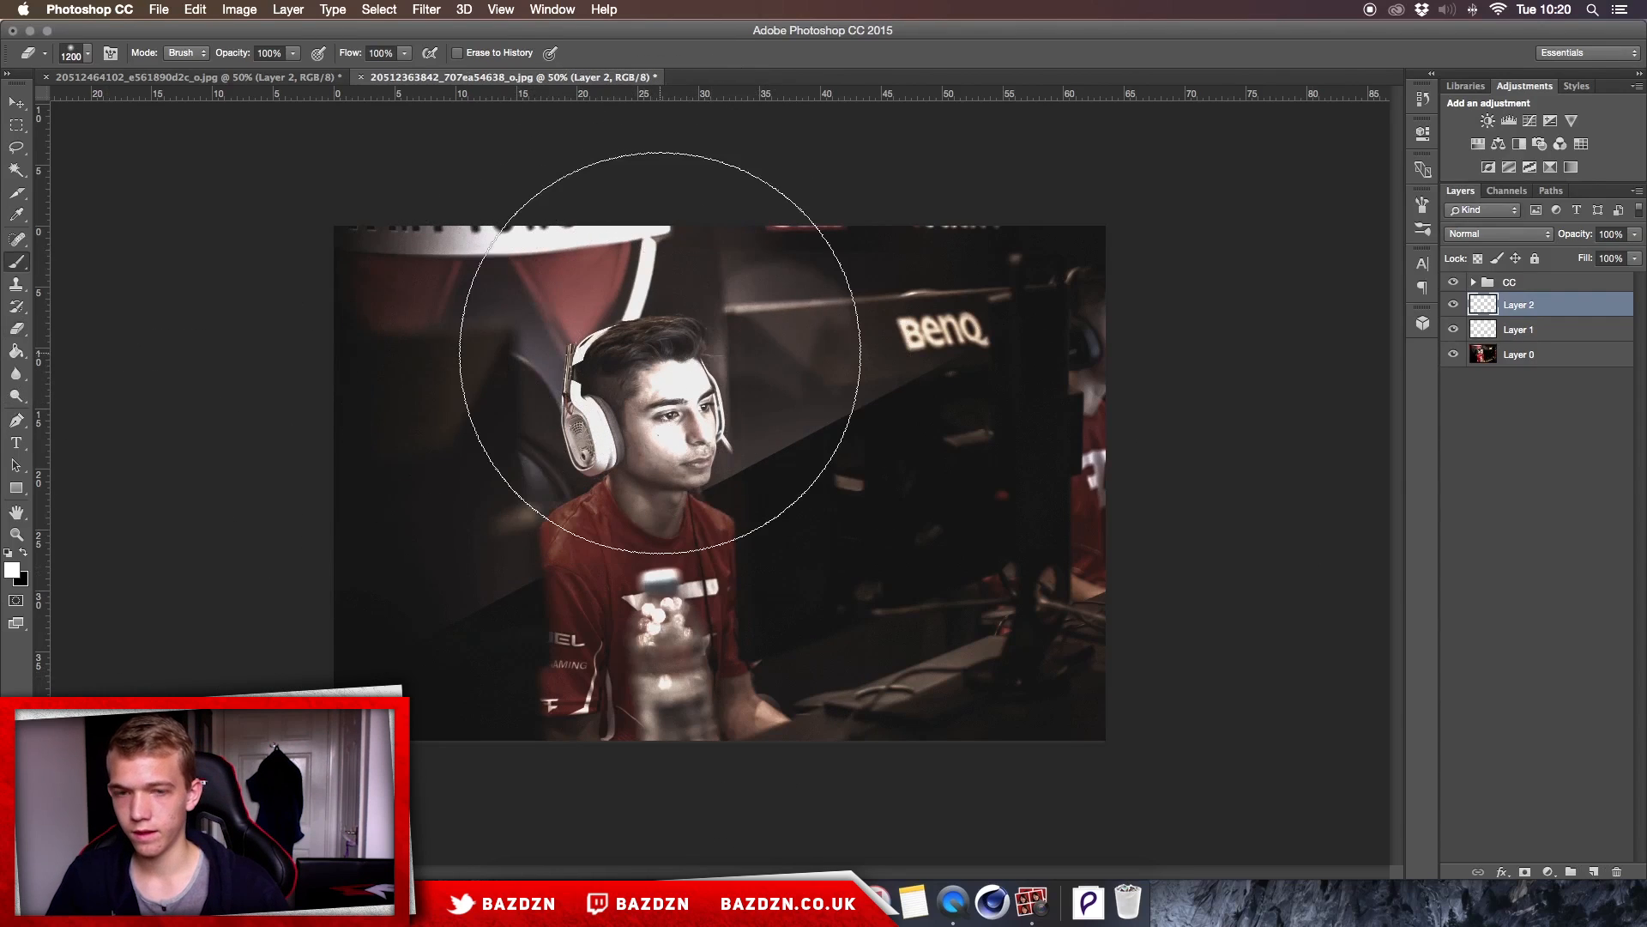
right_click(917, 351)
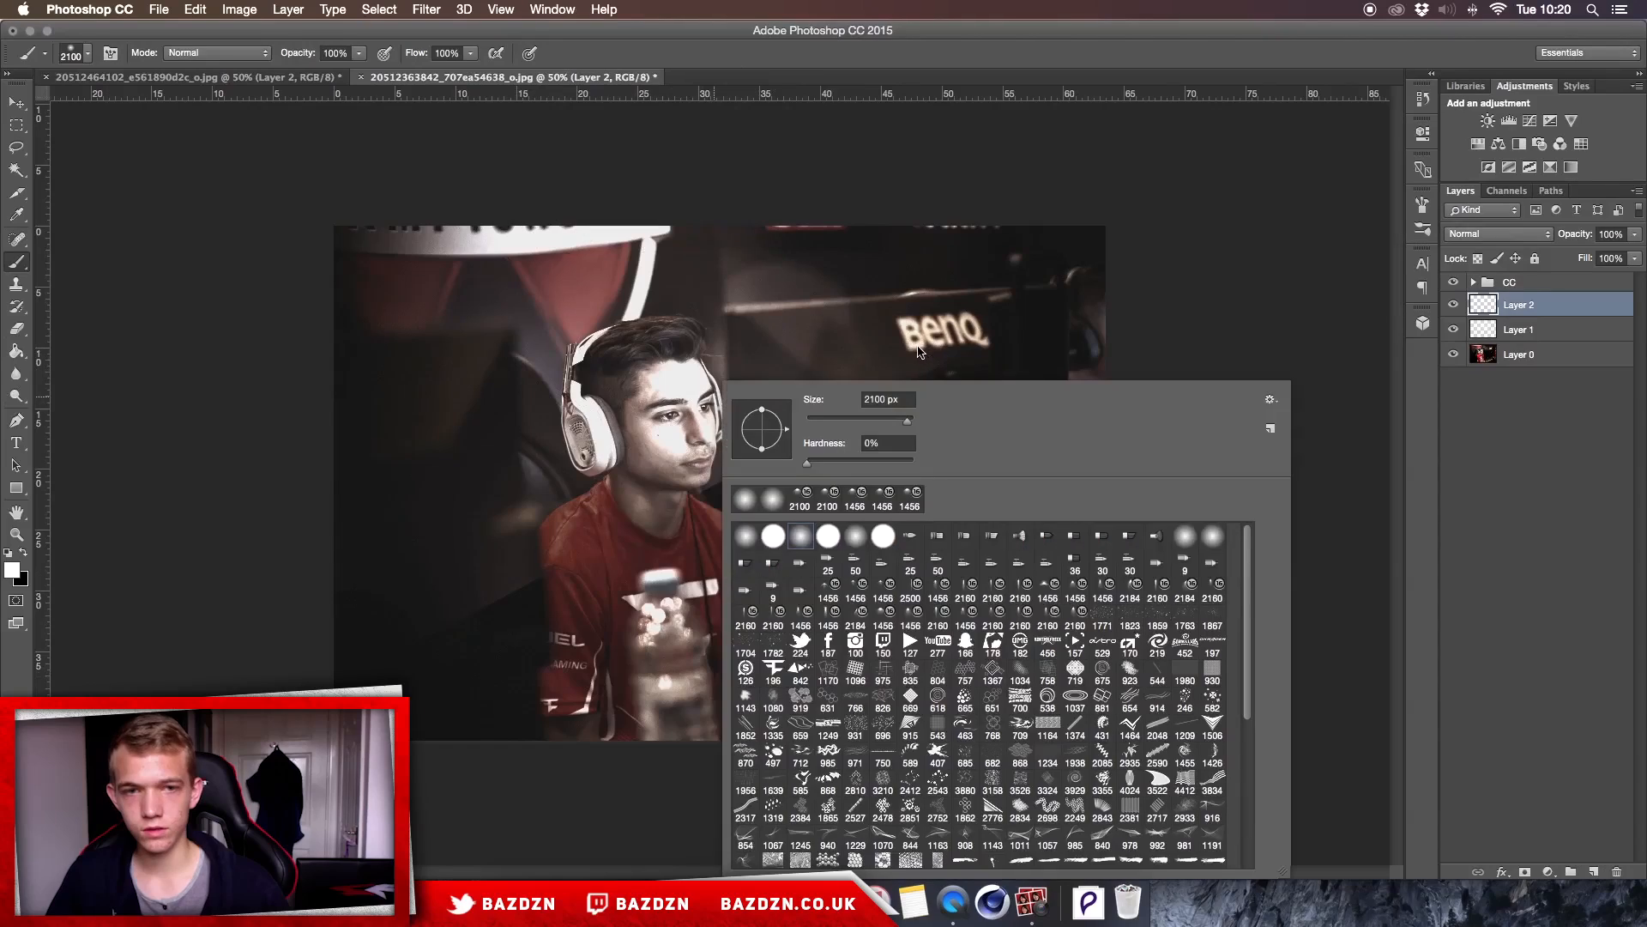
left_click(856, 538)
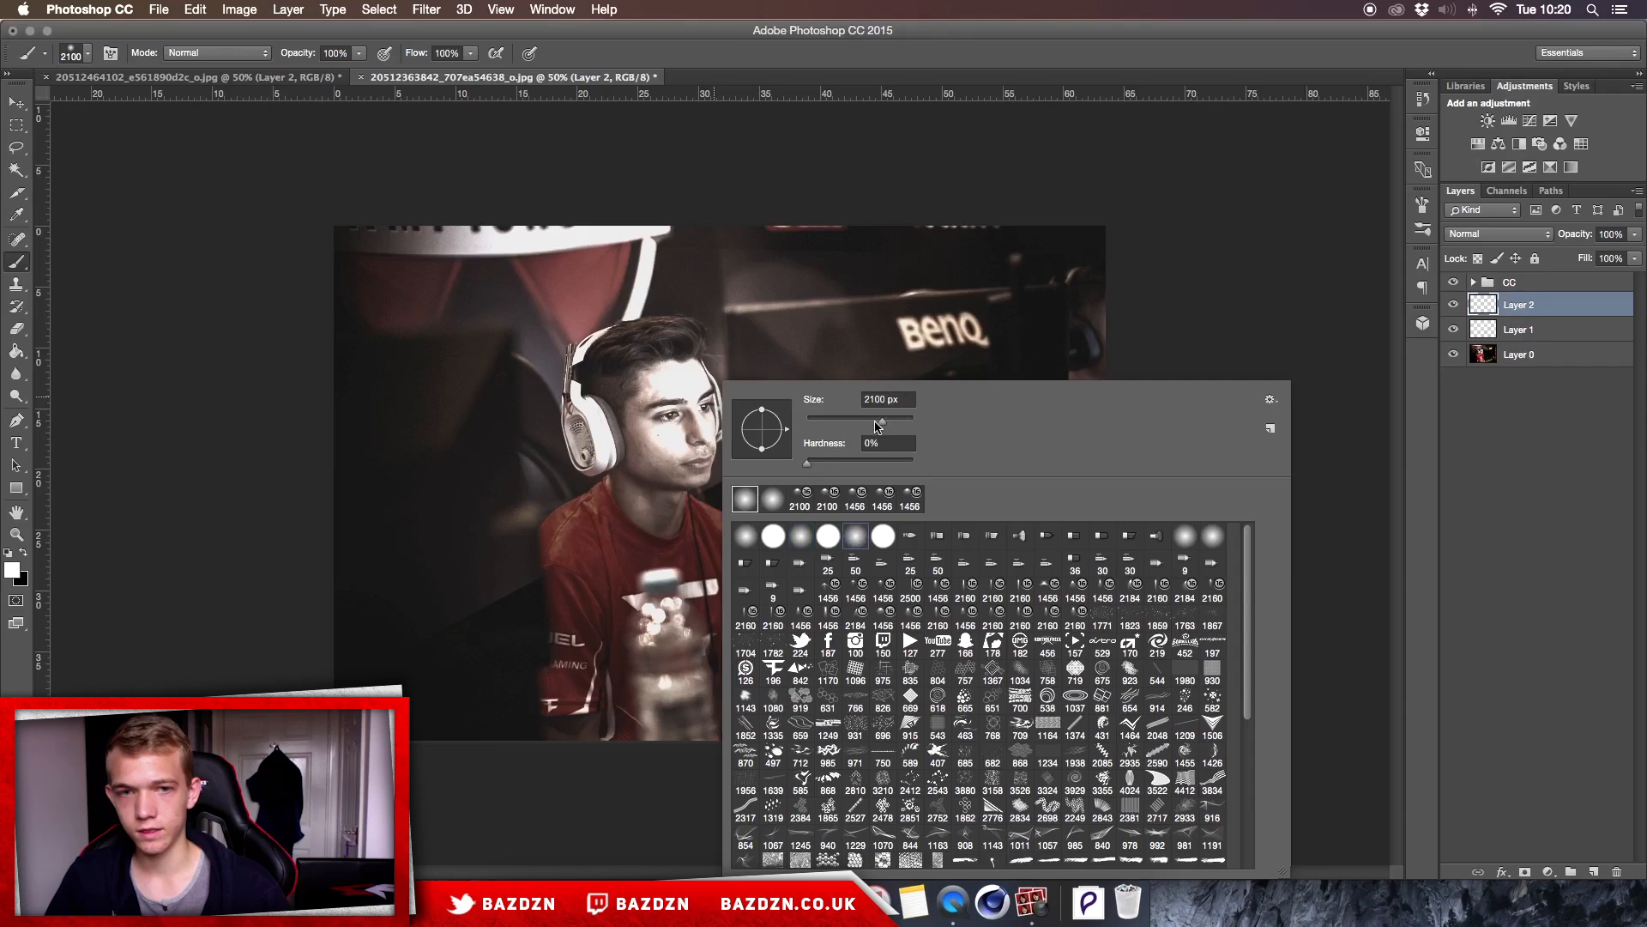
left_click_drag(877, 426, 862, 426)
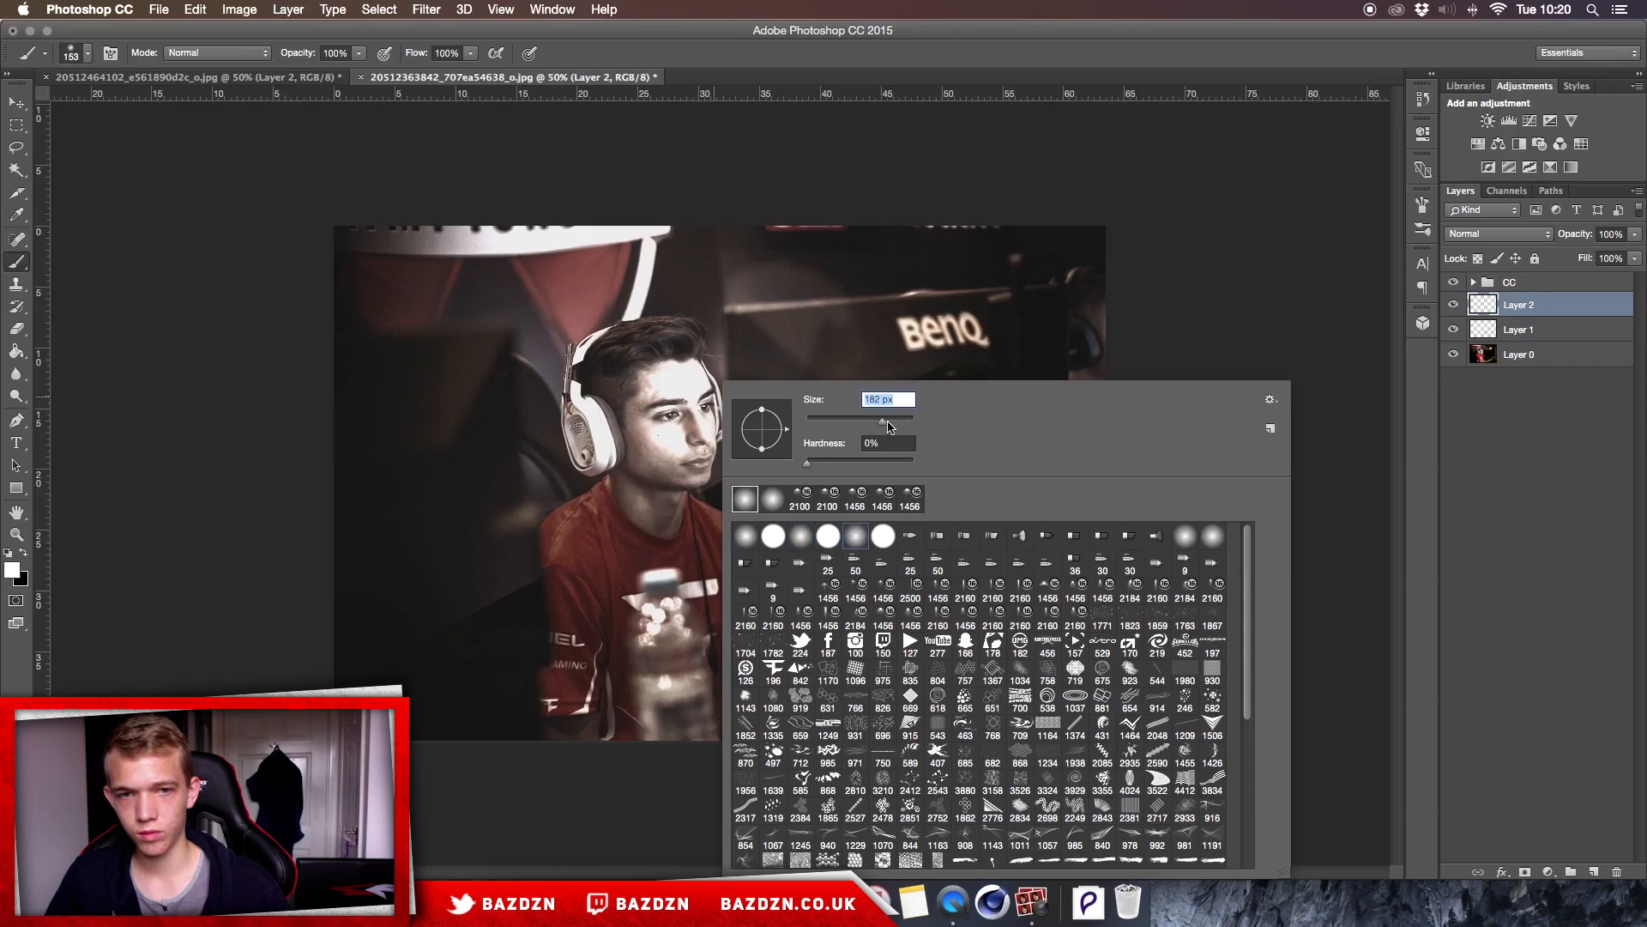
left_click_drag(877, 395, 883, 400)
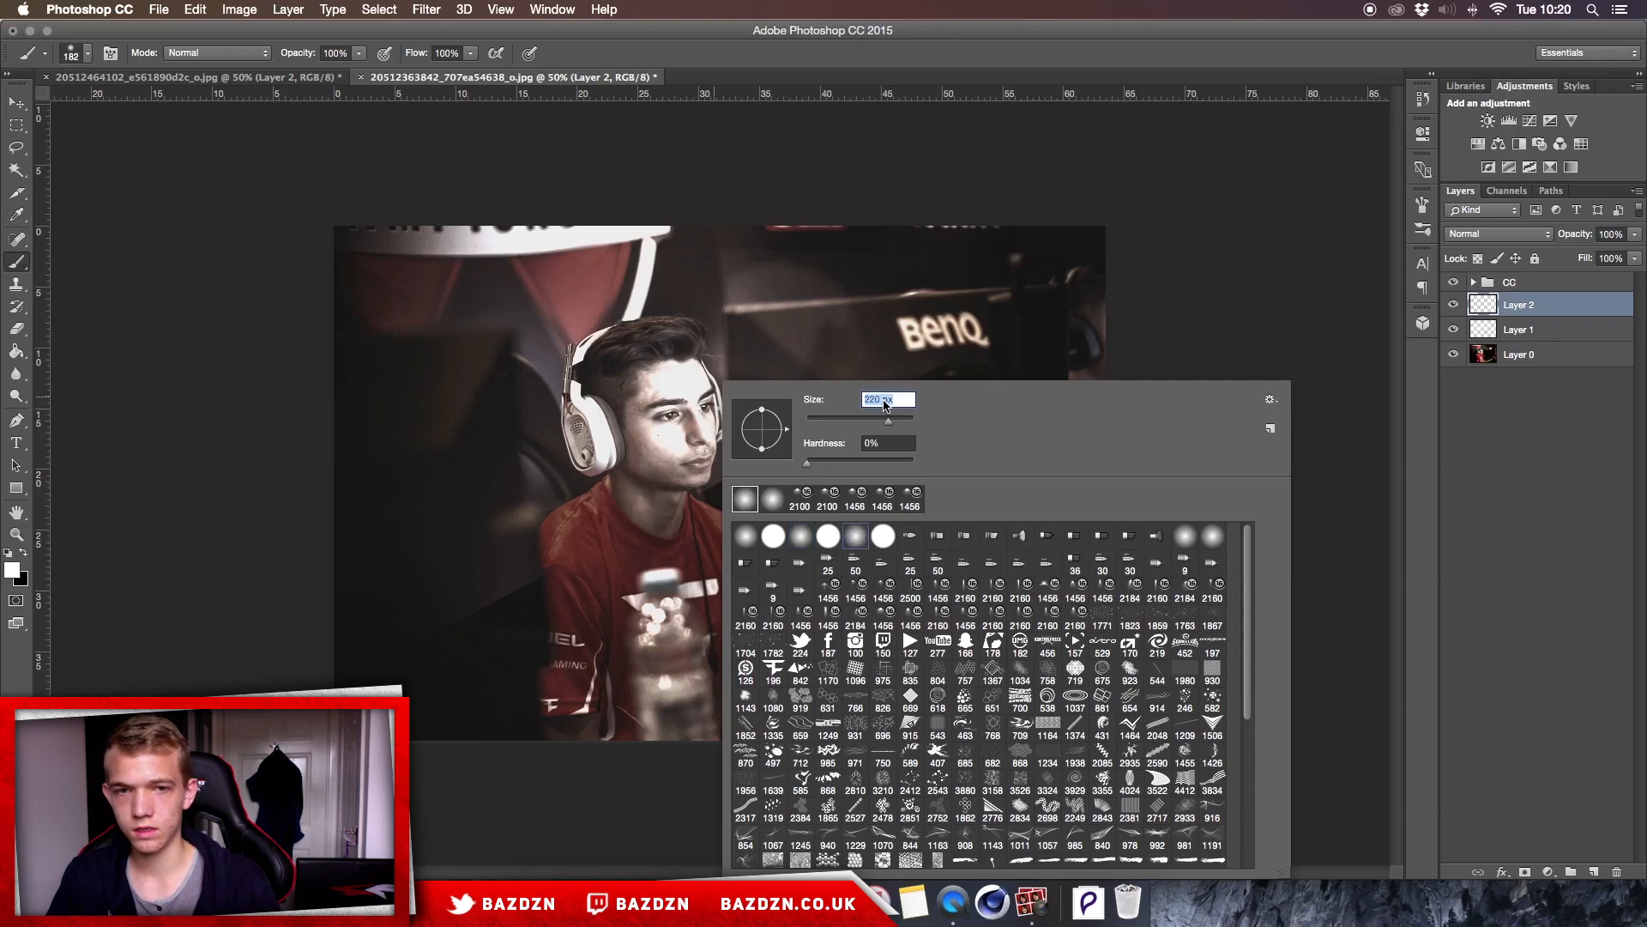
type("8")
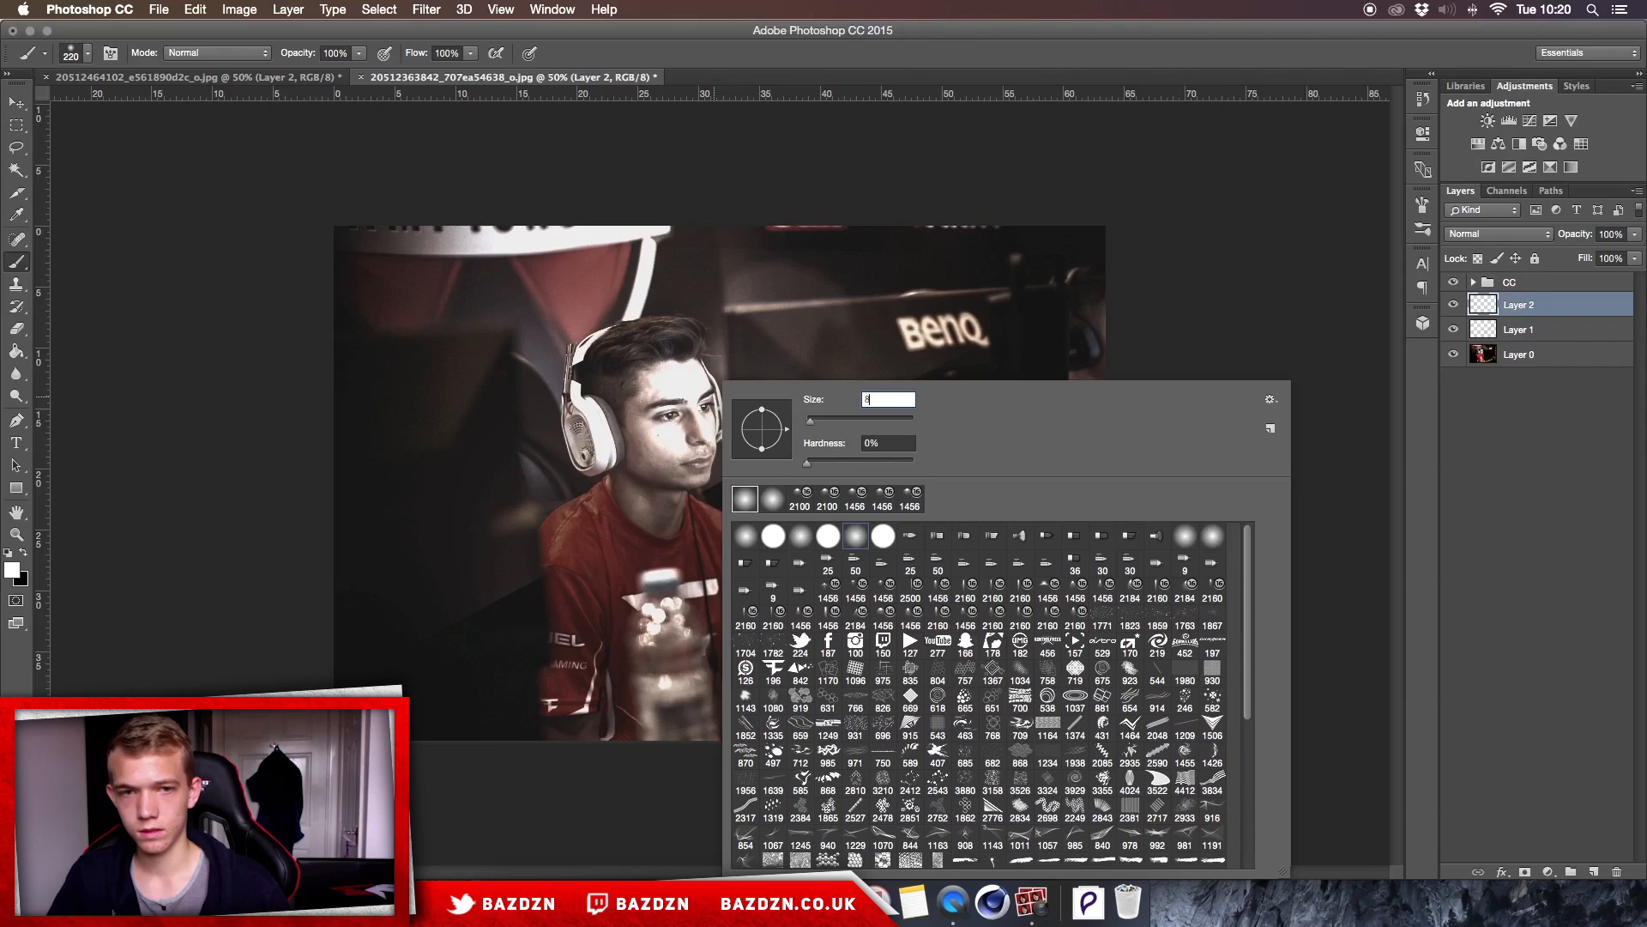
type("00")
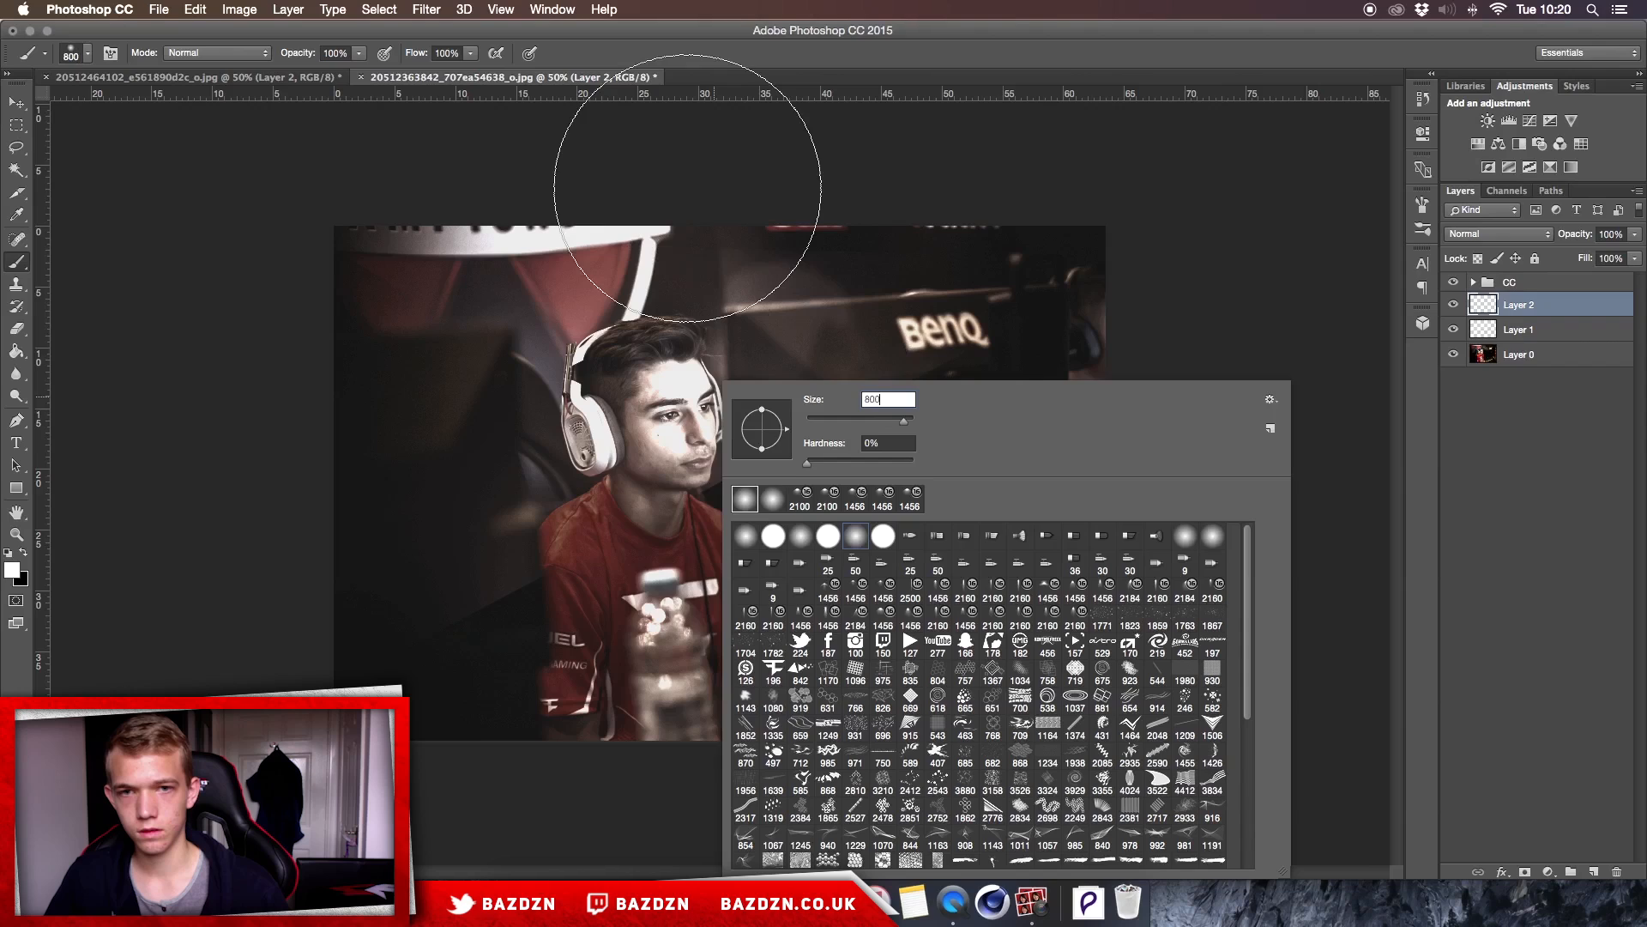
key("Return")
Step: Enlarge the brush to 1400 px and paint a soft white glow at the photo's top edge above the player's head, undoing the trial dabs
left_click_drag(690, 202, 845, 382)
key("super+z")
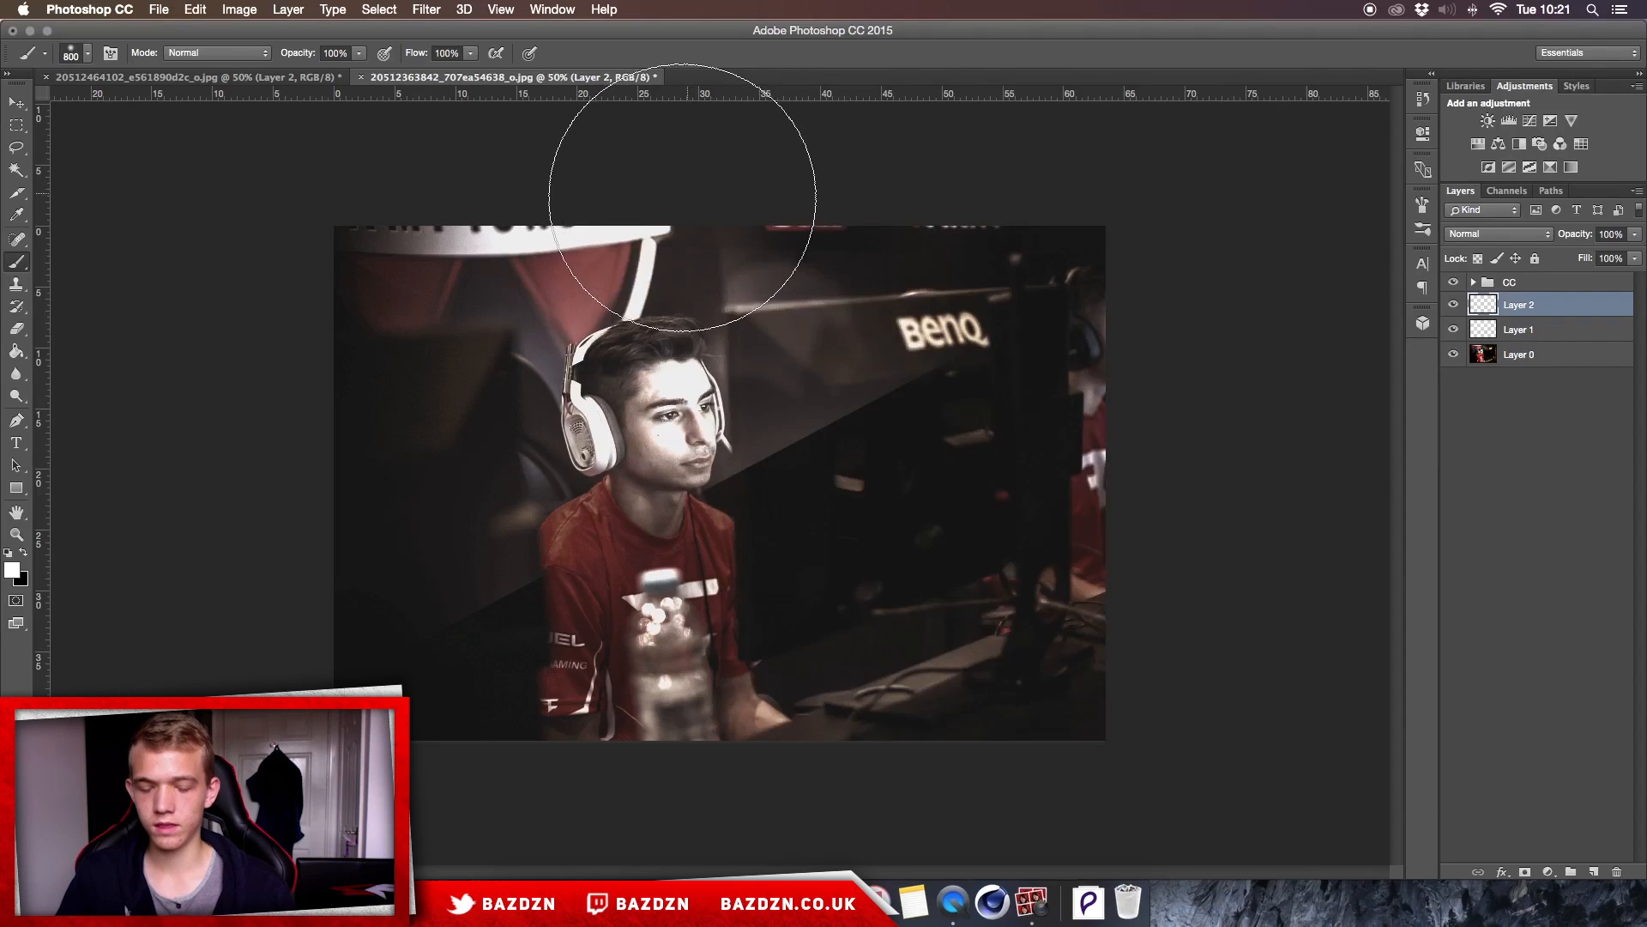
key("bracketright")
key("bracketright")
key("bracketright")
key("bracketright")
key("bracketright")
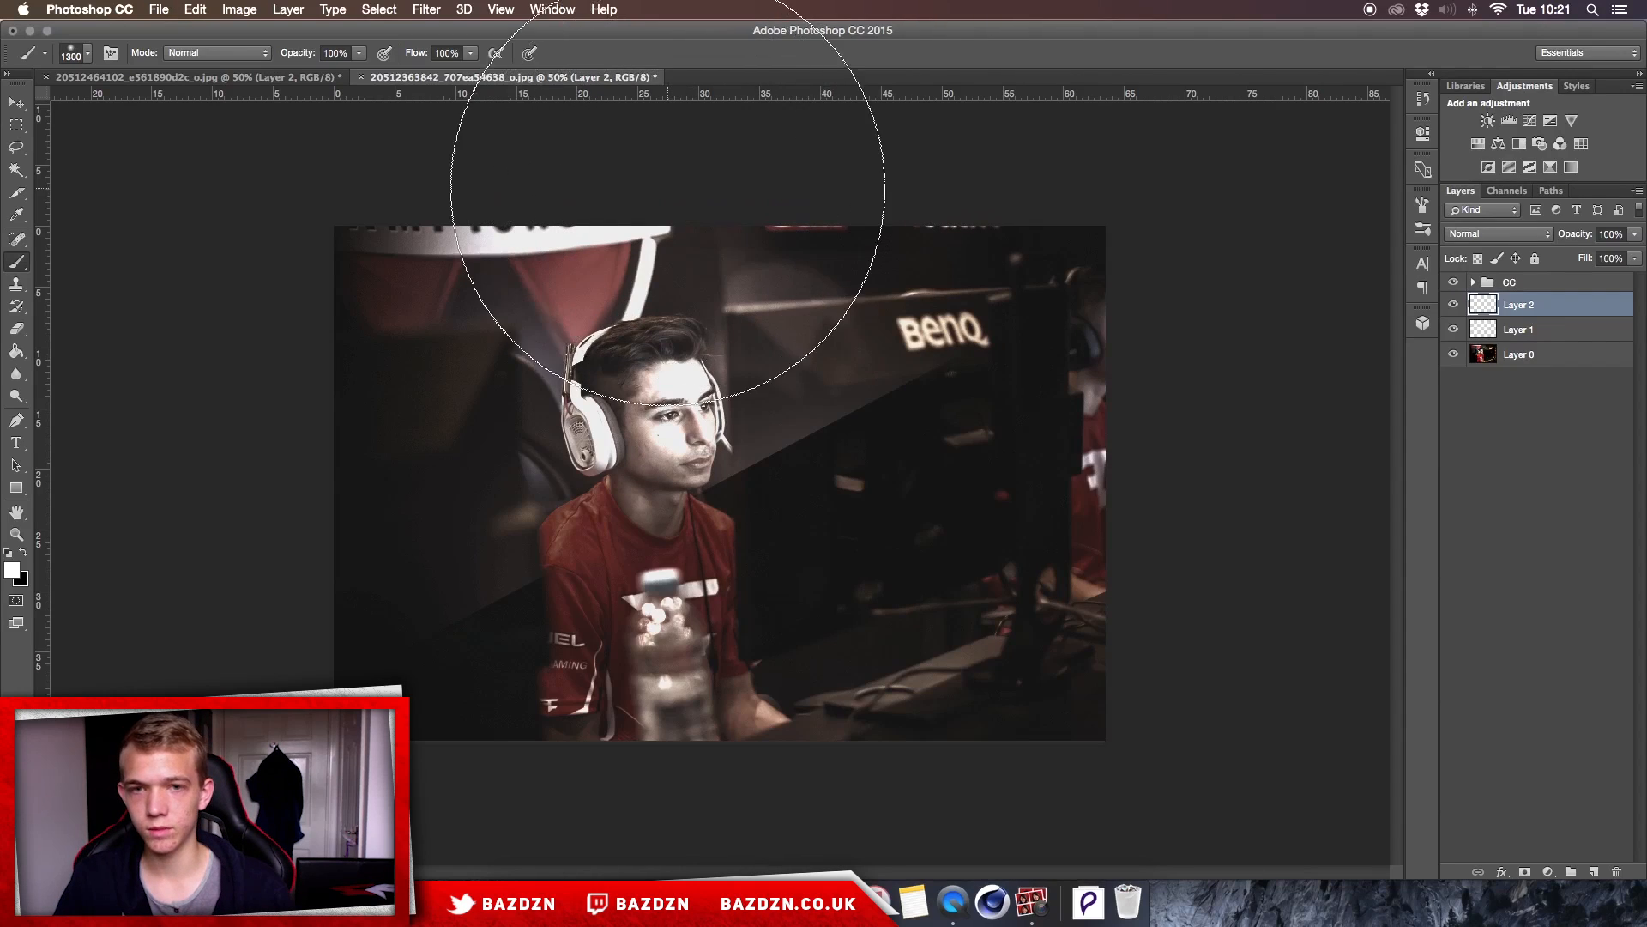
left_click(672, 178)
key("super+minus")
key("super+z")
left_click(672, 244)
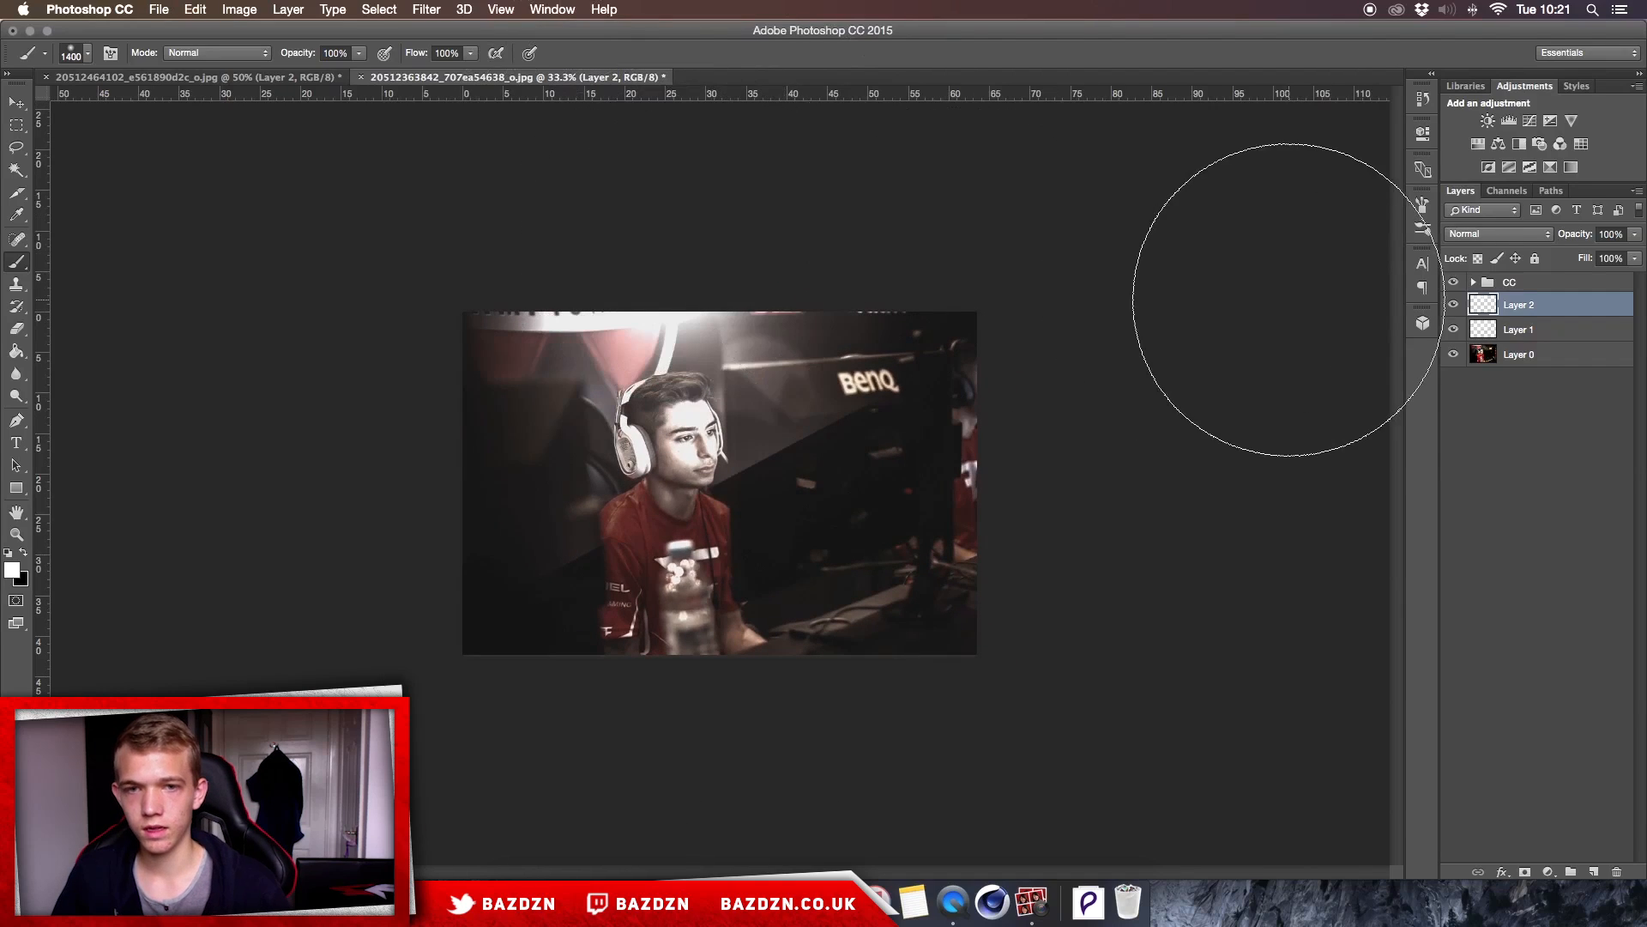
key("super+plus")
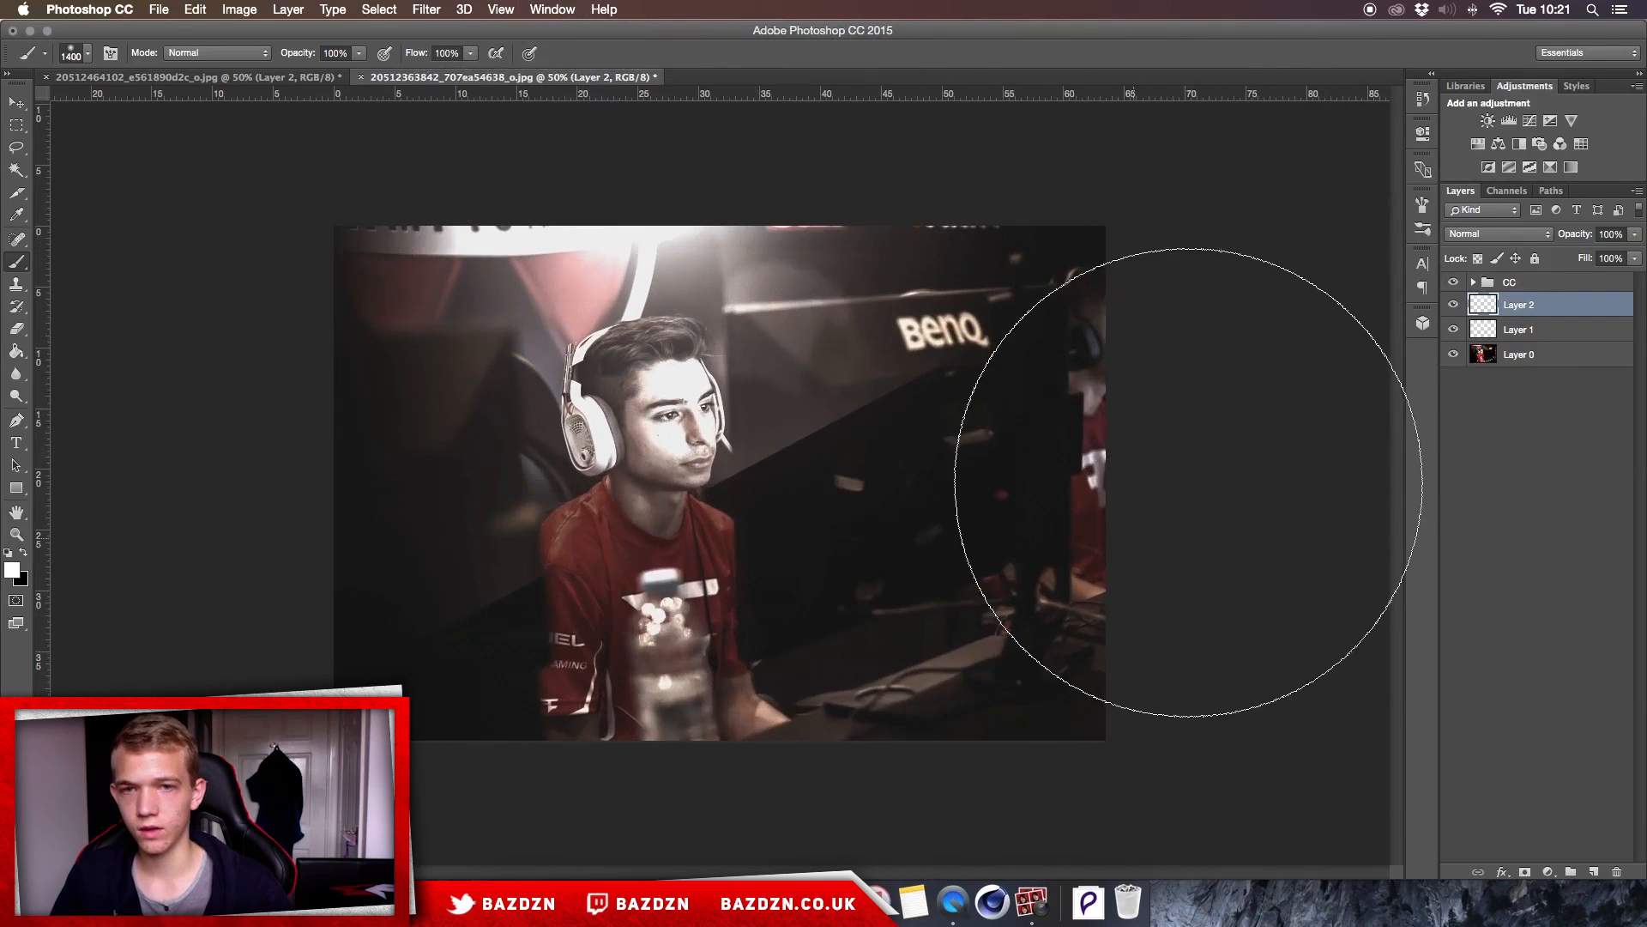
key("super+minus")
key("super+plus")
key("super+plus")
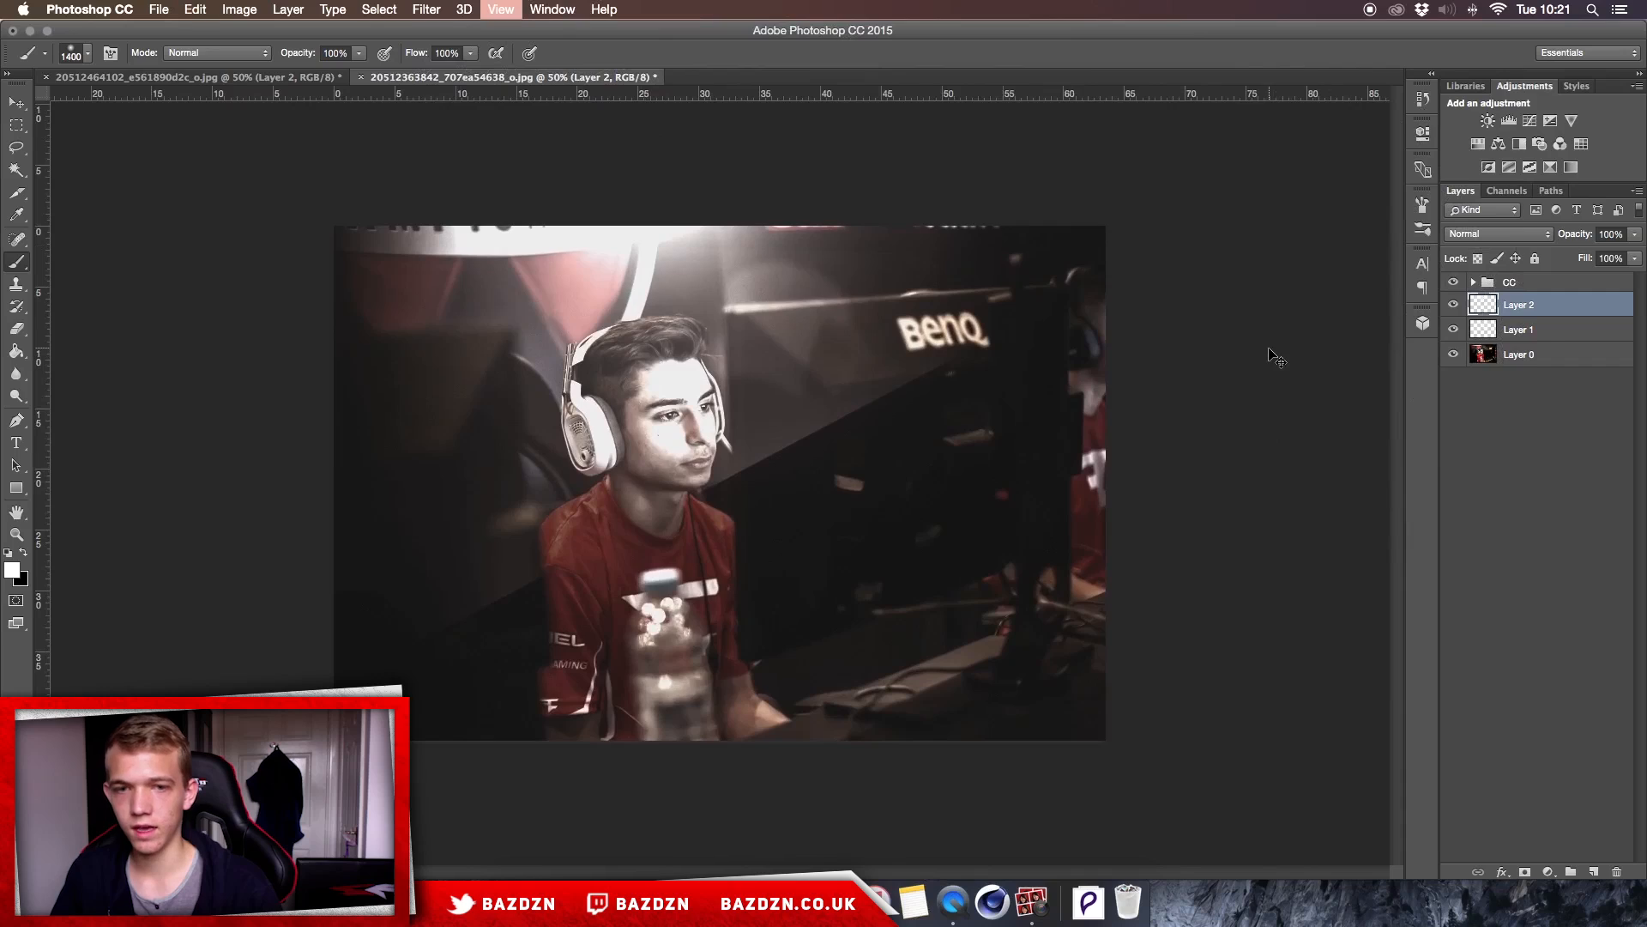